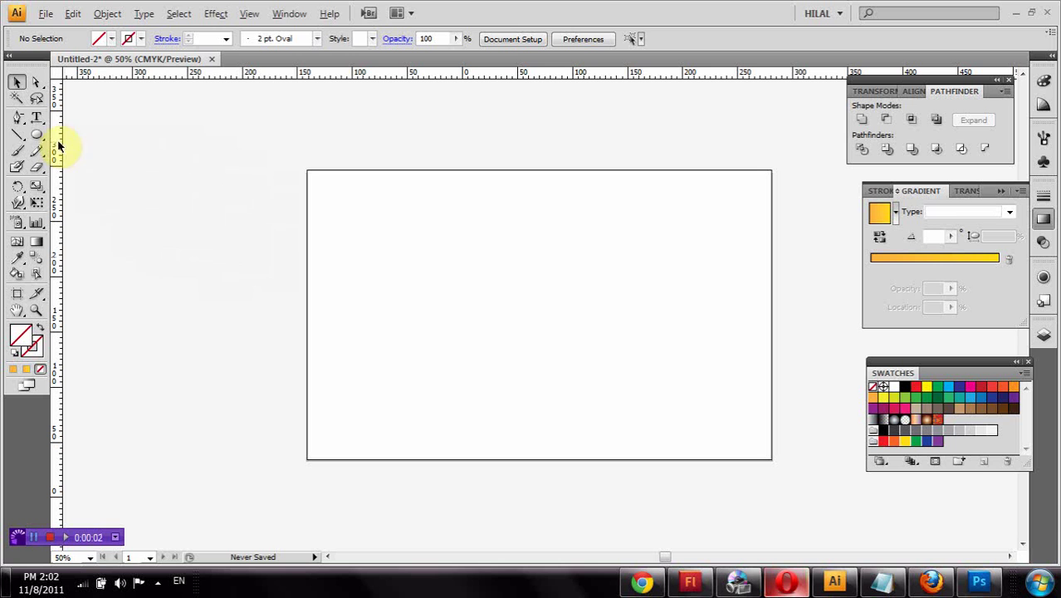
- Draw a large circle on the artboard and fill it with the orange-to-yellow gradient
{"action": "left_click", "coordinate": [37, 135]}
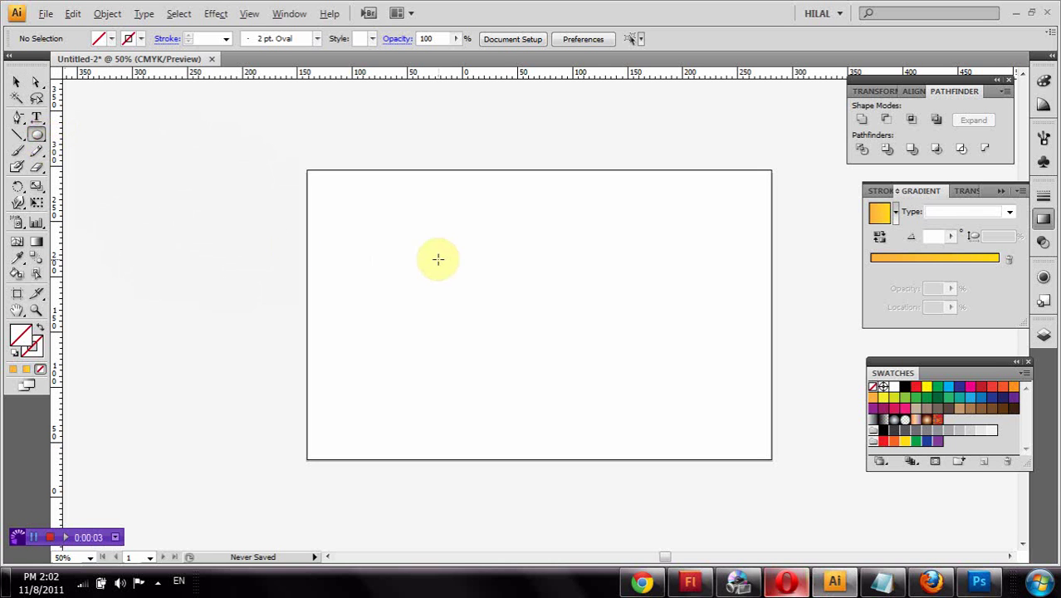
{"action": "left_click_drag", "start_coordinate": [441, 247], "coordinate": [633, 413]}
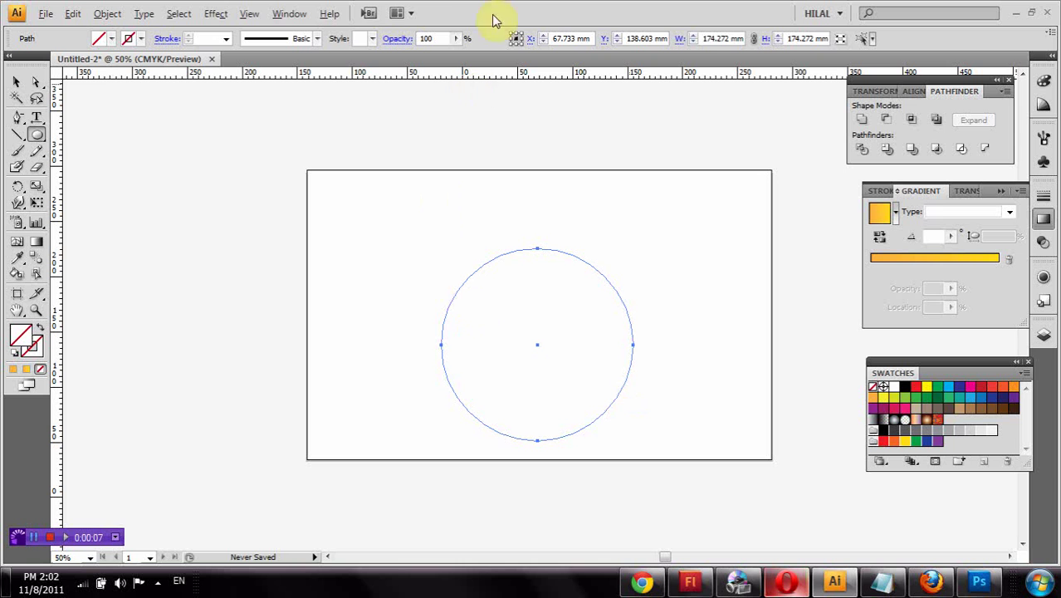
{"action": "left_click", "coordinate": [931, 263]}
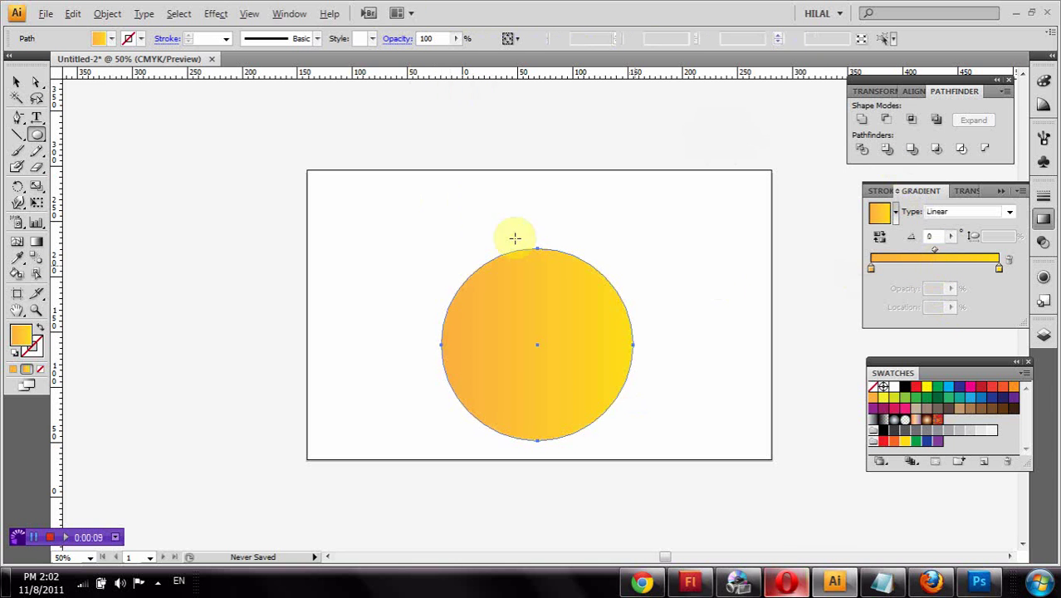
- Draw a tall narrow rectangle to the left of the artboard
{"action": "left_click", "coordinate": [18, 84]}
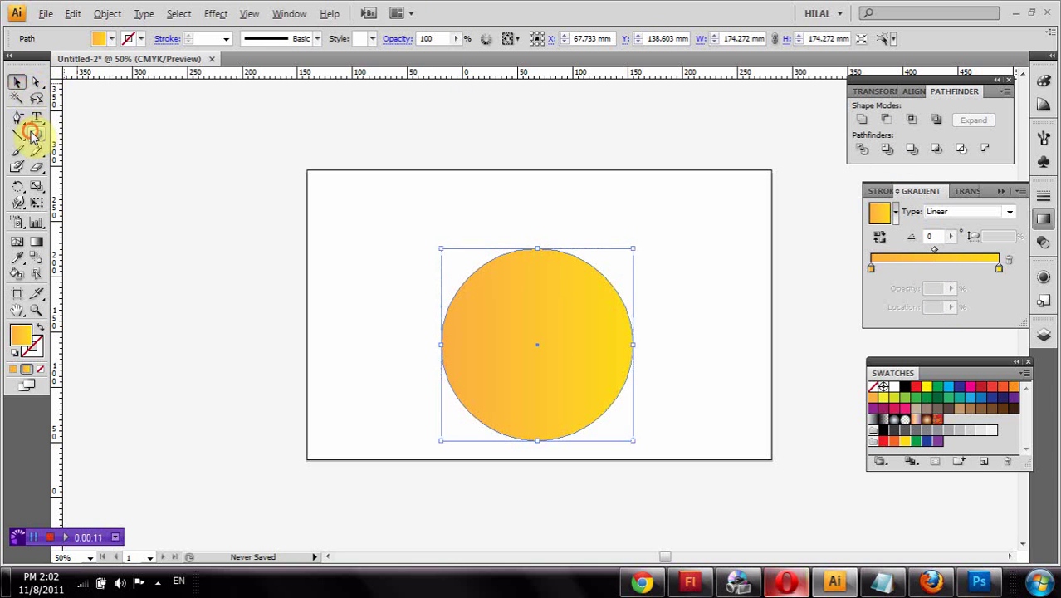
{"action": "left_click_drag", "start_coordinate": [32, 135], "coordinate": [66, 135]}
{"action": "mouse_move", "coordinate": [200, 213]}
{"action": "left_mouse_down"}
{"action": "mouse_move", "coordinate": [218, 395]}
{"action": "mouse_move", "coordinate": [232, 398]}
{"action": "left_mouse_up"}
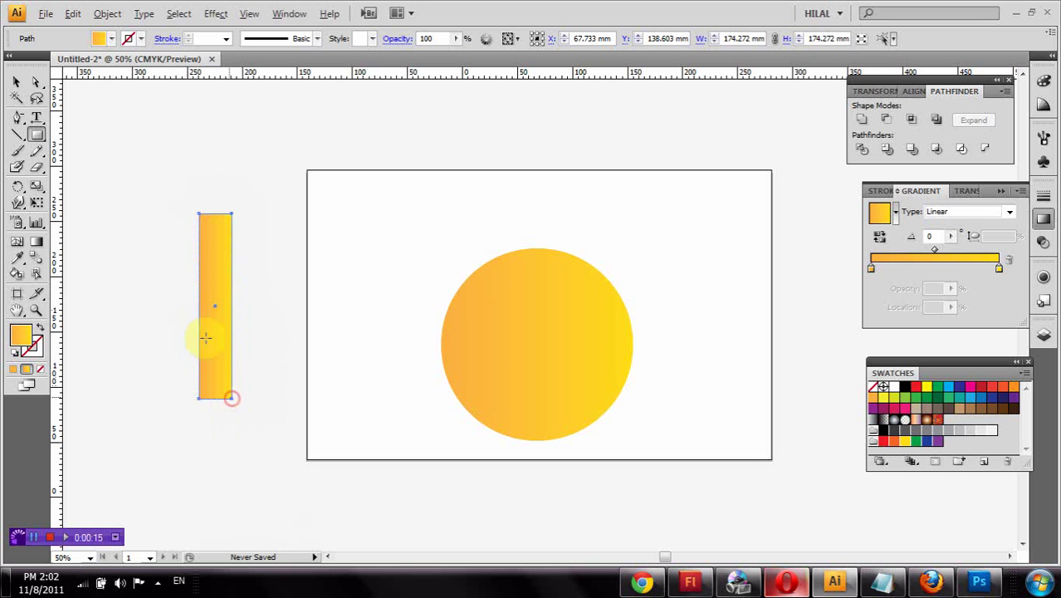
- Copy the bar into the artboard, rotate the copy horizontal, and lay it across the original
{"action": "left_click", "coordinate": [17, 79]}
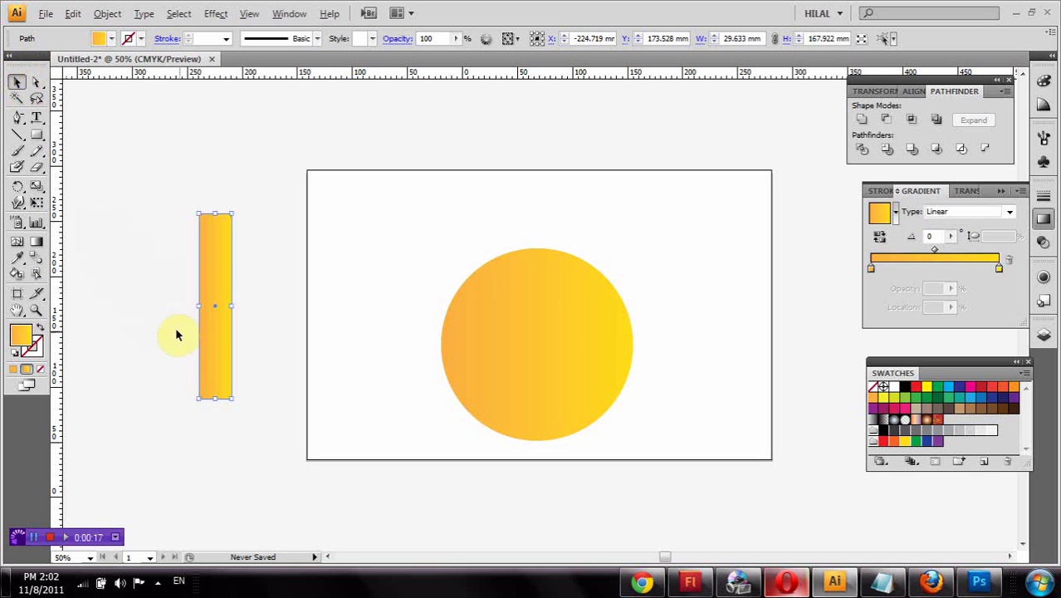
{"action": "left_click_drag", "start_coordinate": [212, 312], "coordinate": [377, 317], "text": "alt"}
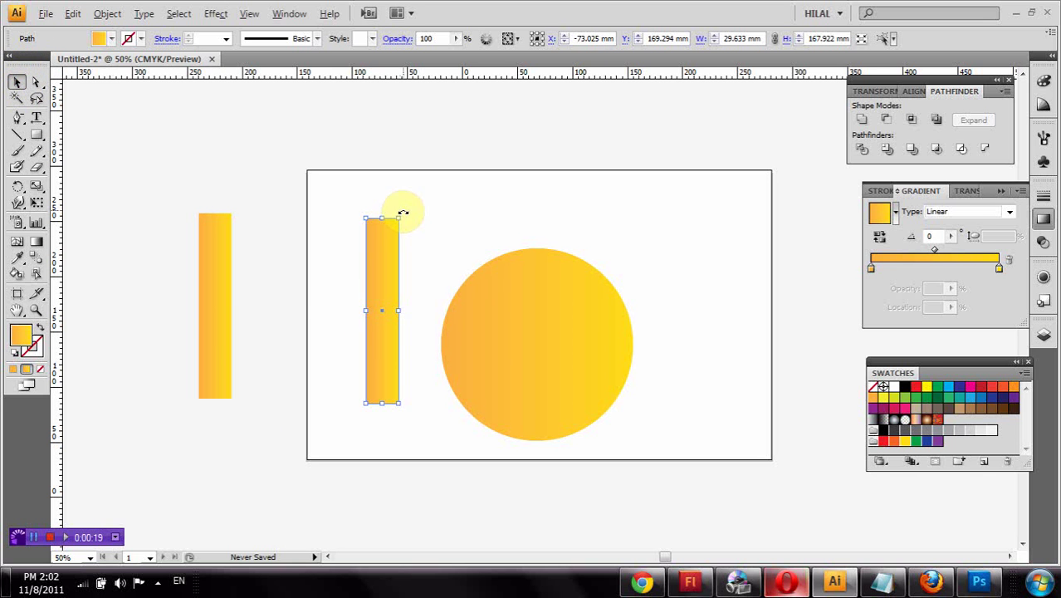
{"action": "mouse_move", "coordinate": [403, 213]}
{"action": "left_mouse_down"}
{"action": "mouse_move", "coordinate": [475, 356]}
{"action": "mouse_move", "coordinate": [482, 336]}
{"action": "left_mouse_up"}
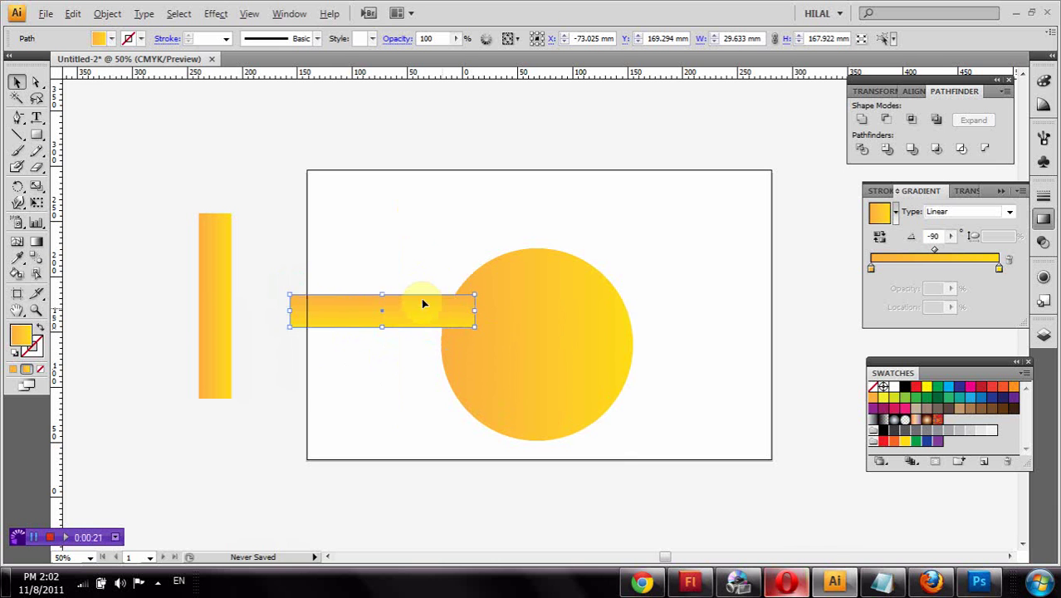
{"action": "left_click_drag", "start_coordinate": [423, 304], "coordinate": [264, 304]}
- Centre both bars on each other, unite them into a cross, and move it onto the circle
{"action": "left_click", "coordinate": [220, 223], "text": "shift"}
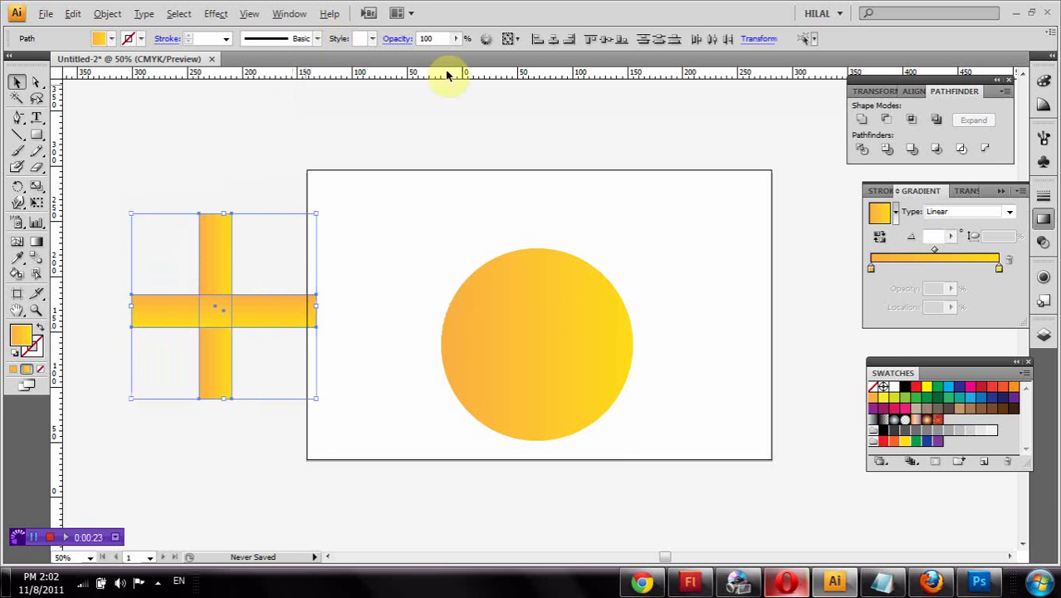
{"action": "left_click", "coordinate": [605, 42]}
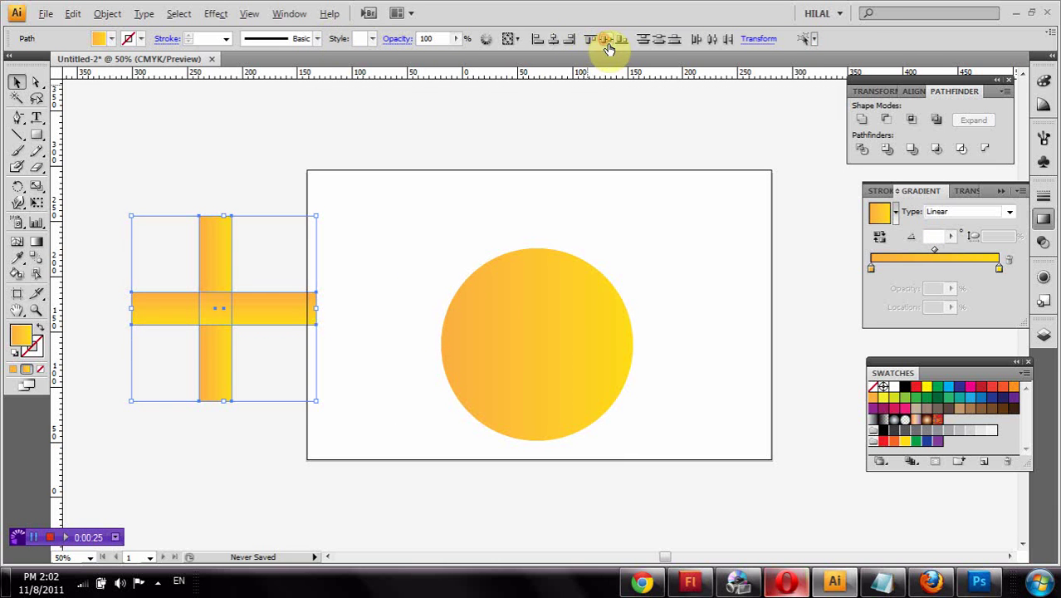
{"action": "left_click", "coordinate": [553, 39]}
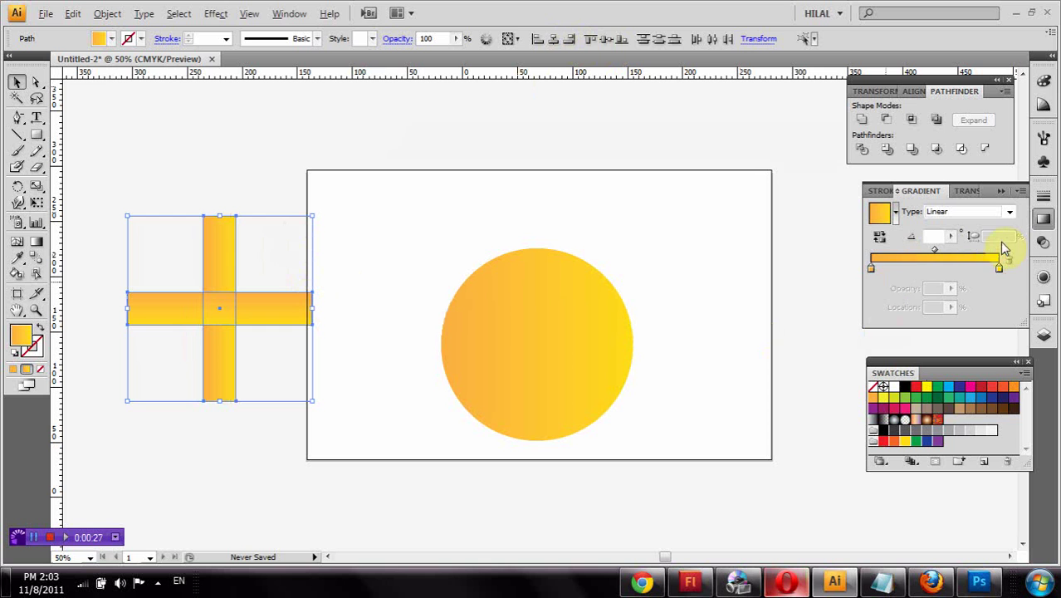
{"action": "left_click", "coordinate": [861, 119]}
{"action": "mouse_move", "coordinate": [220, 308]}
{"action": "left_mouse_down"}
{"action": "mouse_move", "coordinate": [535, 335]}
{"action": "mouse_move", "coordinate": [550, 323]}
{"action": "left_mouse_up"}
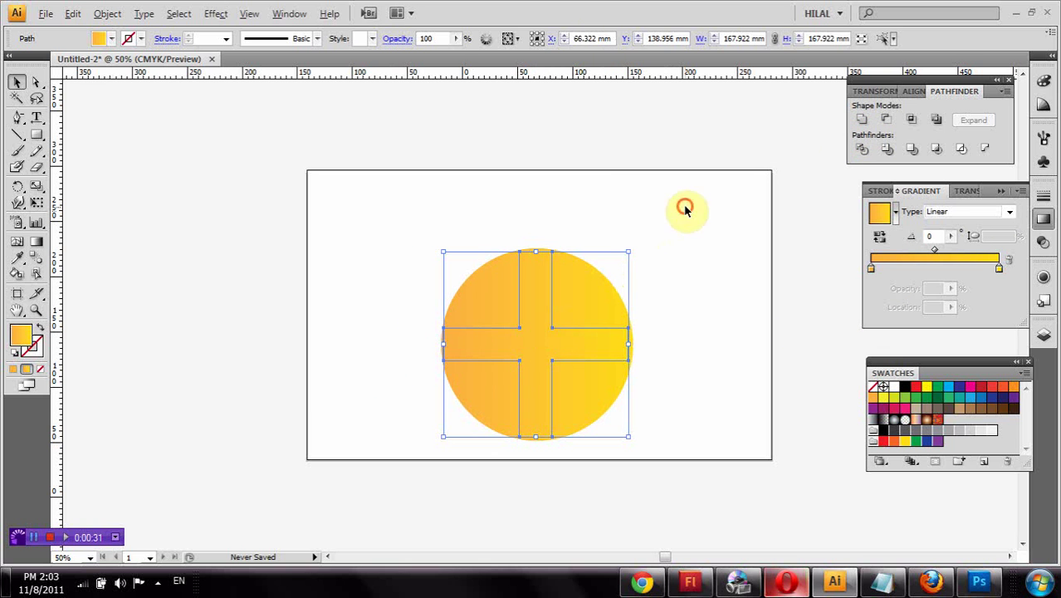
- Fill the cross solid red and enlarge it, stretching it past the circle's top
{"action": "left_click", "coordinate": [729, 274]}
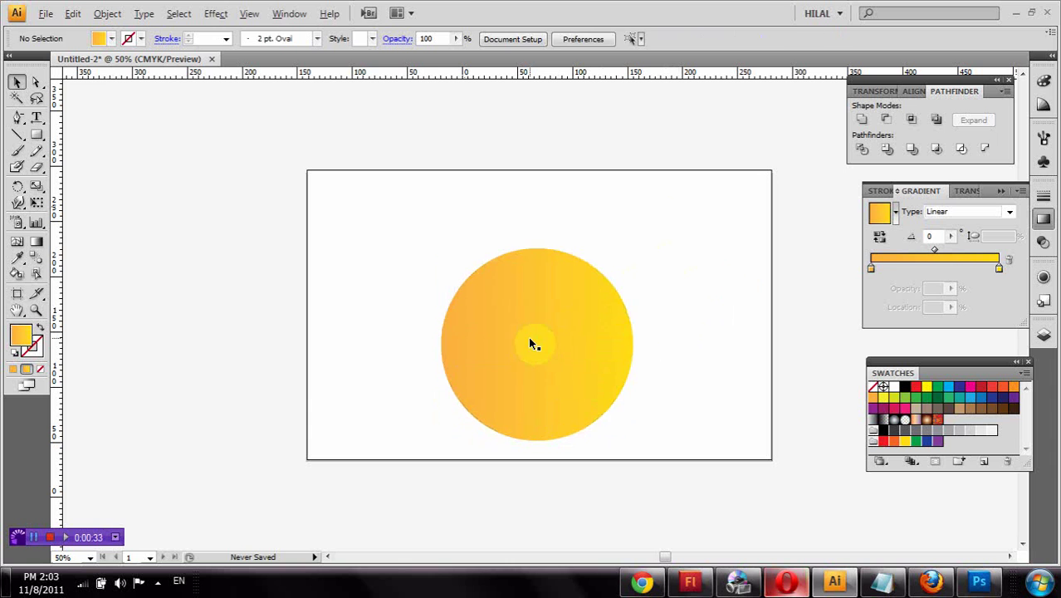
{"action": "left_click", "coordinate": [530, 342]}
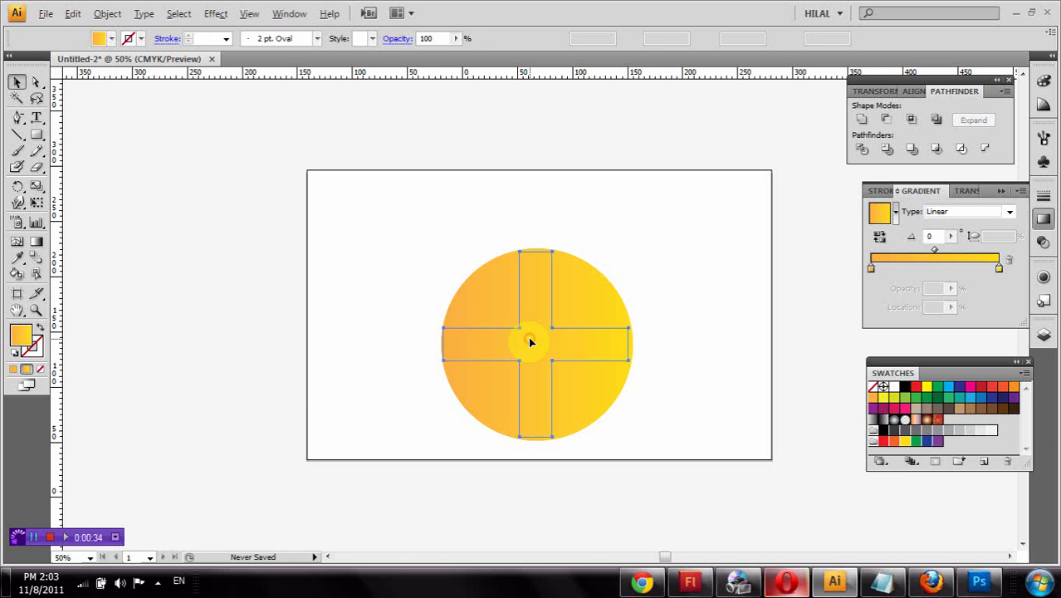
{"action": "left_click", "coordinate": [915, 386]}
{"action": "left_click_drag", "start_coordinate": [631, 438], "coordinate": [639, 445]}
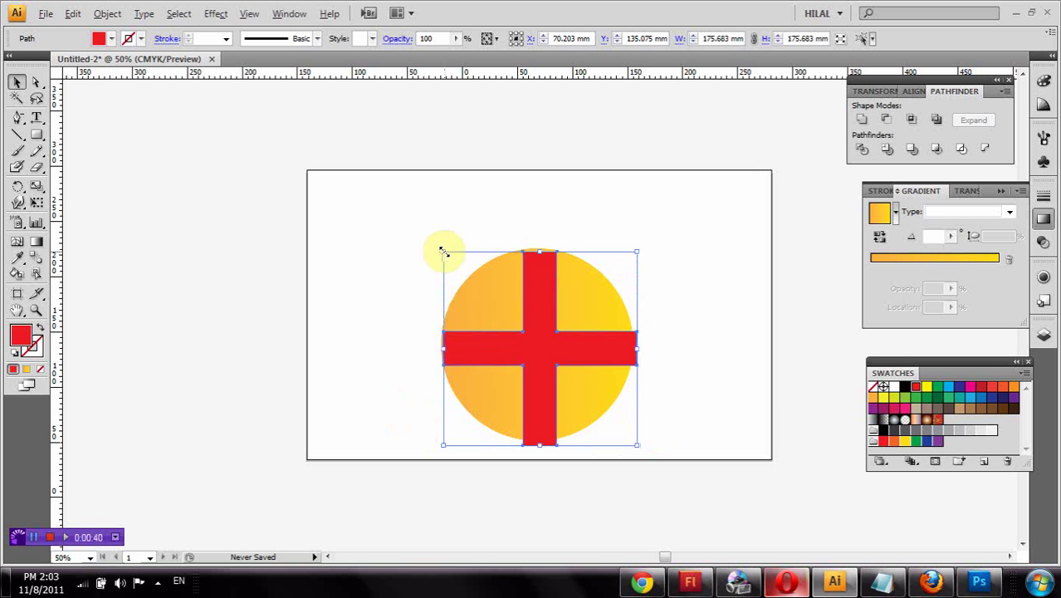
{"action": "left_click_drag", "start_coordinate": [443, 251], "coordinate": [437, 246]}
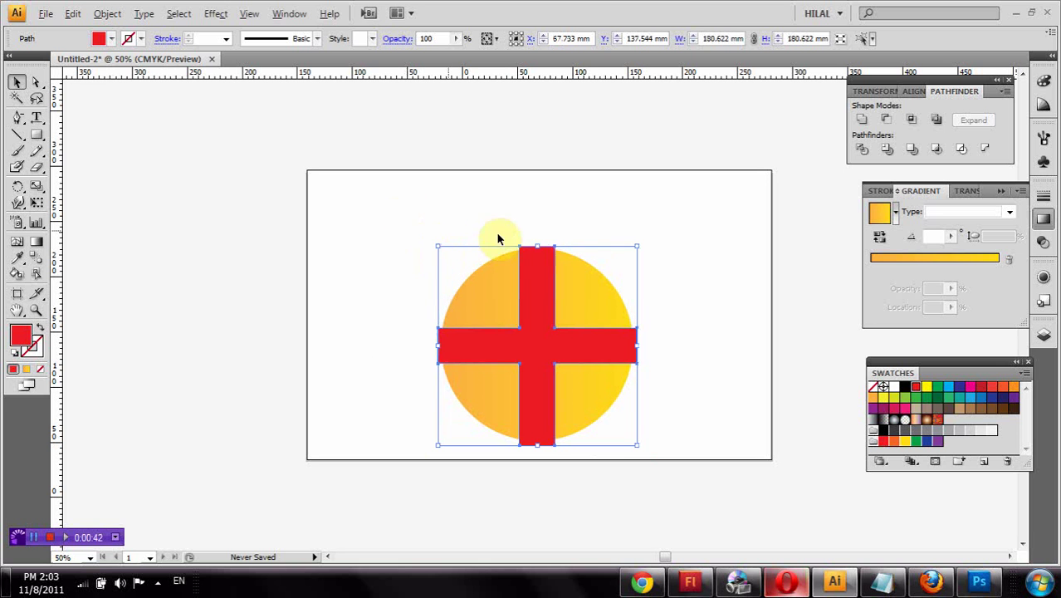
{"action": "left_click_drag", "start_coordinate": [539, 246], "coordinate": [539, 231]}
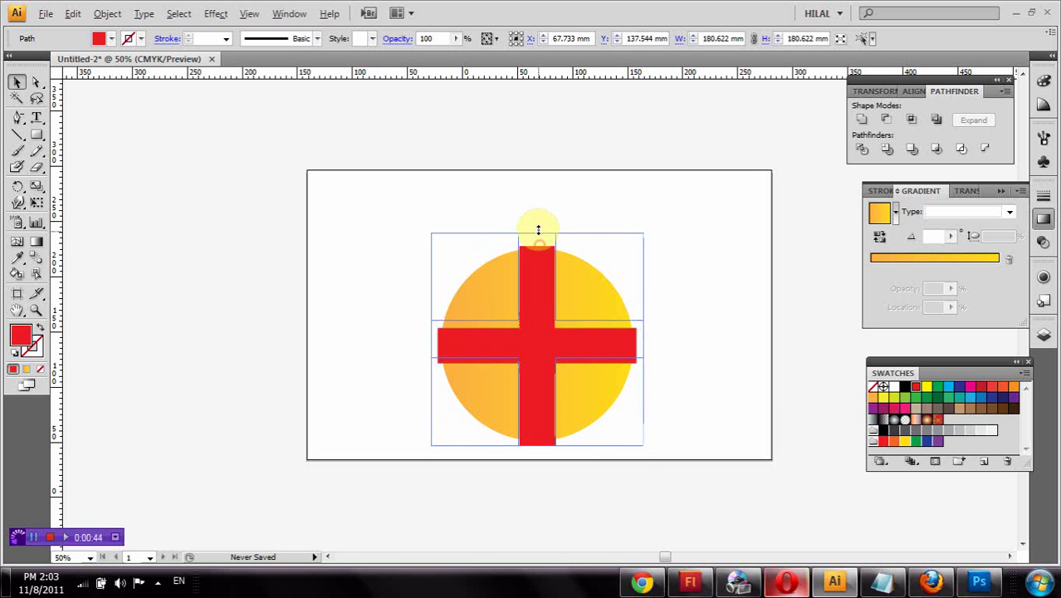
- Centre the cross on the circle, subtract it with Minus Front, and move the quarters up-left
{"action": "left_click", "coordinate": [497, 363], "text": "shift"}
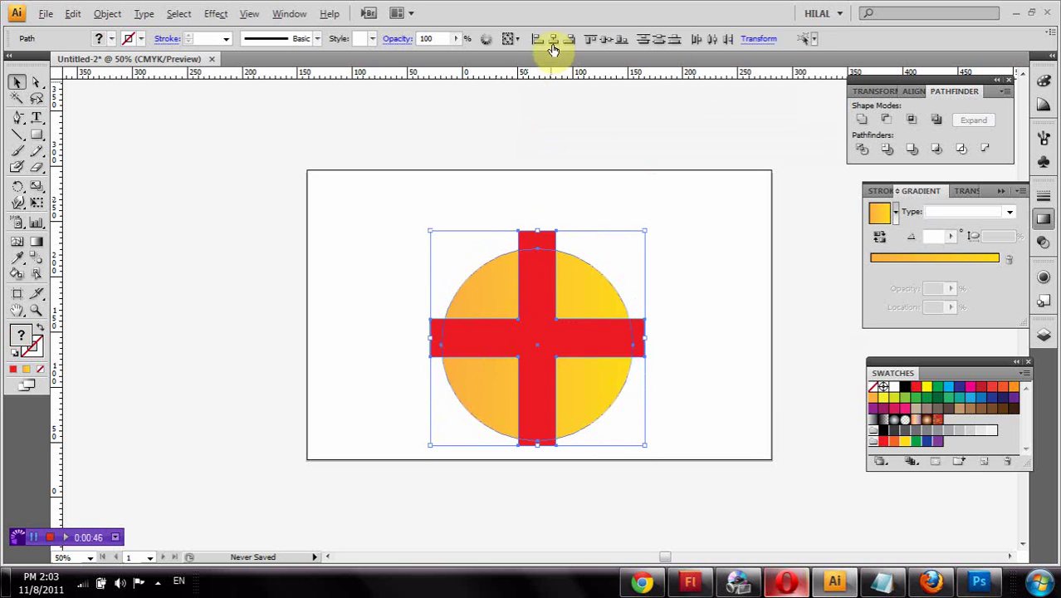
{"action": "left_click", "coordinate": [610, 40]}
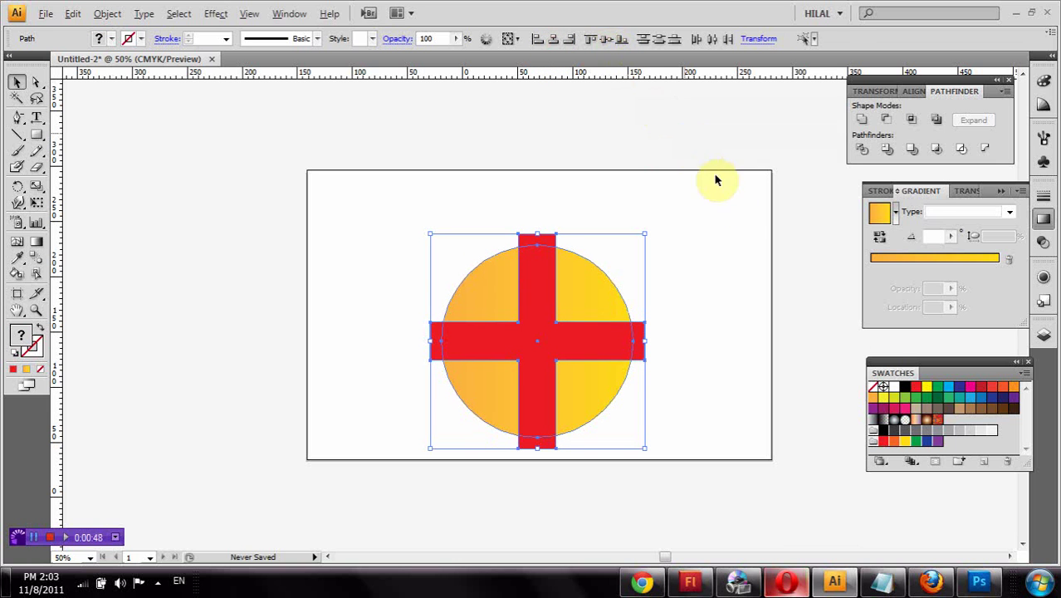
{"action": "left_click", "coordinate": [884, 121]}
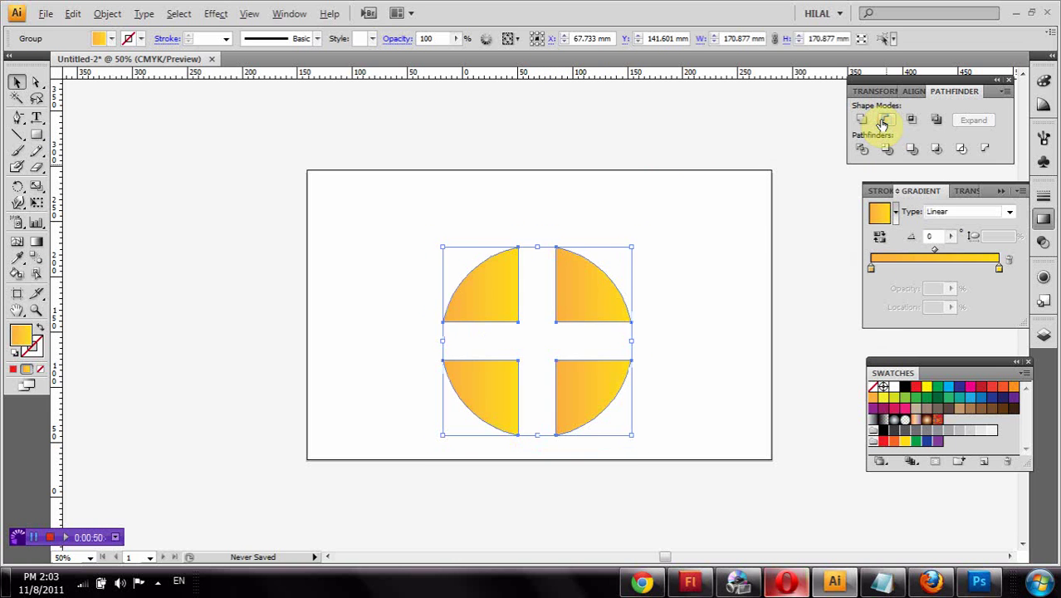
{"action": "left_click_drag", "start_coordinate": [579, 297], "coordinate": [563, 272]}
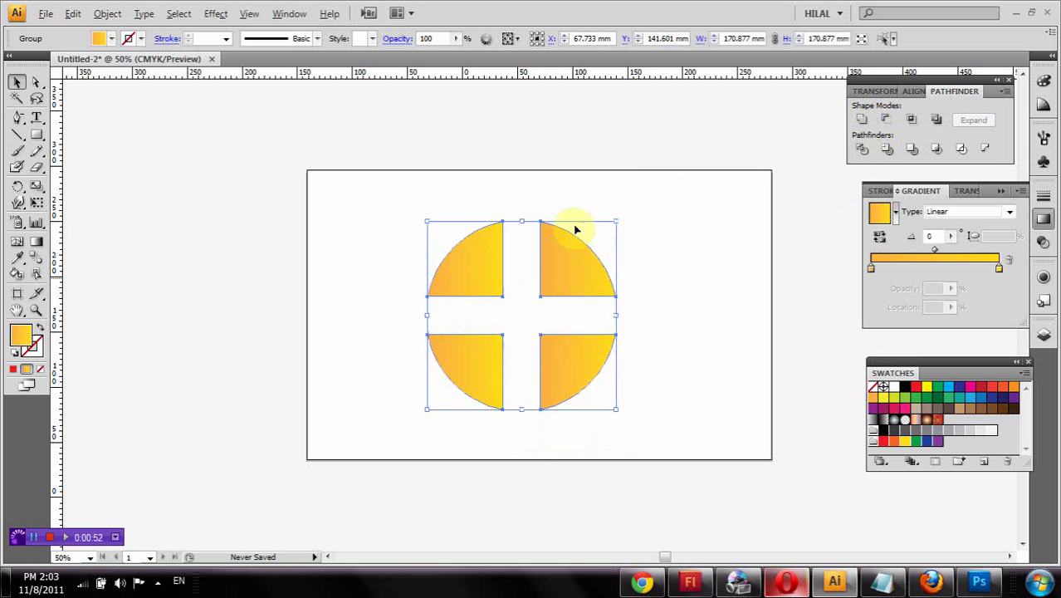
{"action": "left_click", "coordinate": [217, 14]}
{"action": "mouse_move", "coordinate": [230, 99]}
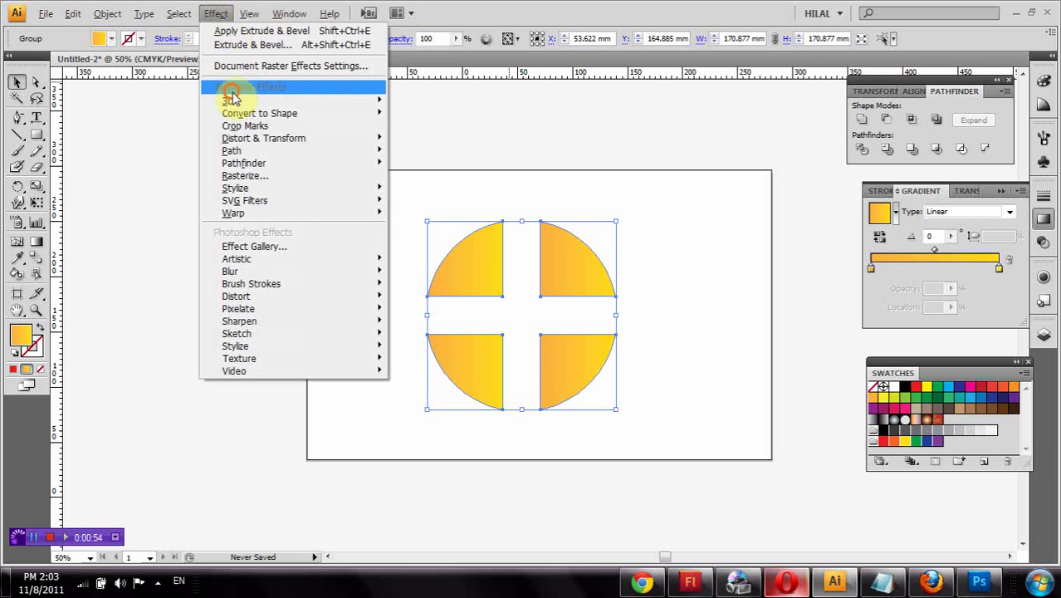
- In Extrude & Bevel, set 50 pt depth, Front position, 160° perspective, and rotation -8° and 1°
{"action": "left_click", "coordinate": [434, 106]}
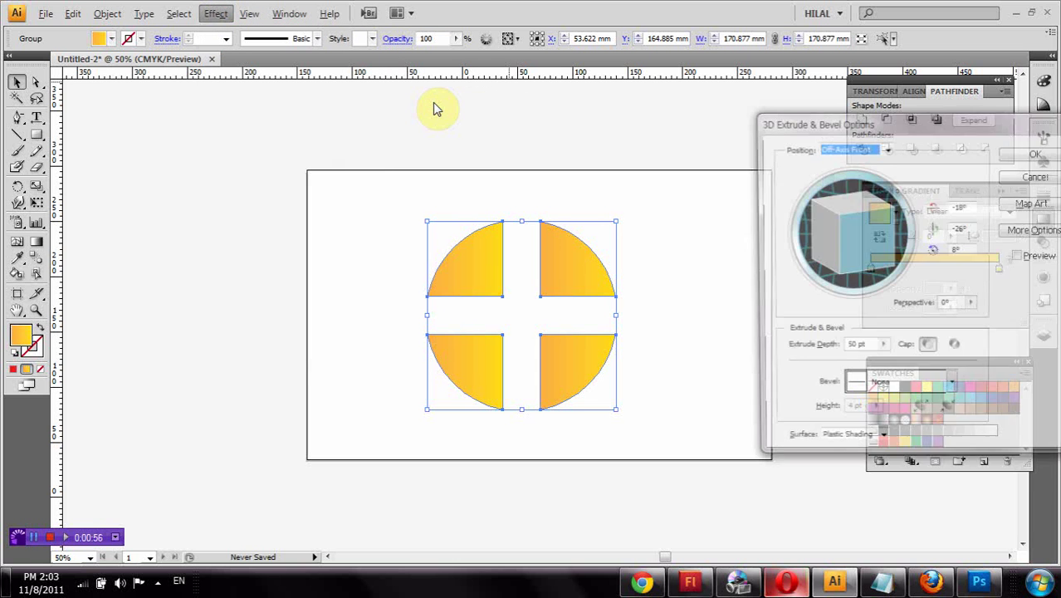
{"action": "left_click", "coordinate": [883, 349]}
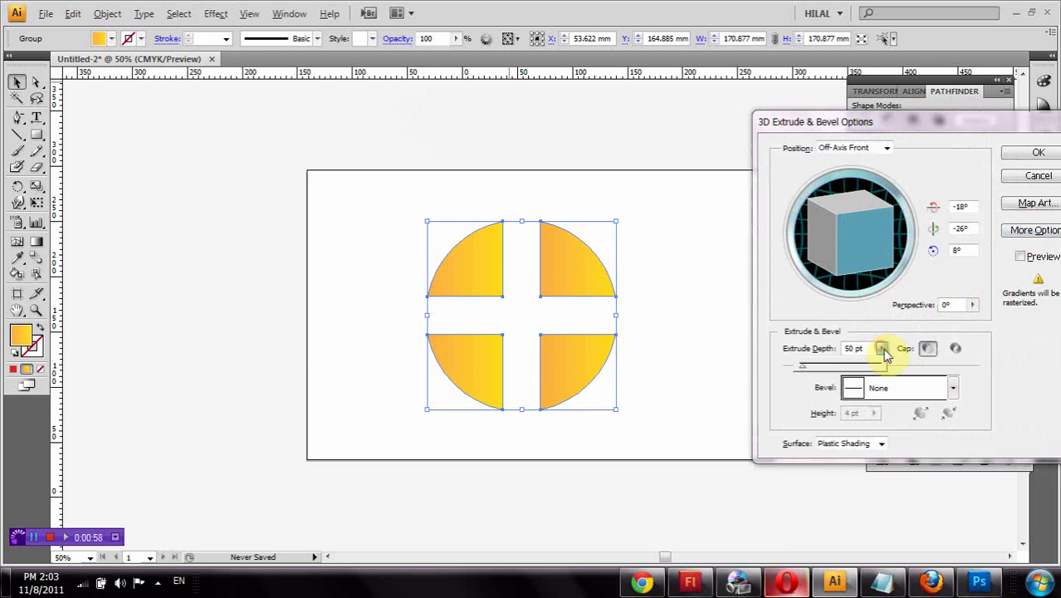
{"action": "left_click", "coordinate": [1019, 257]}
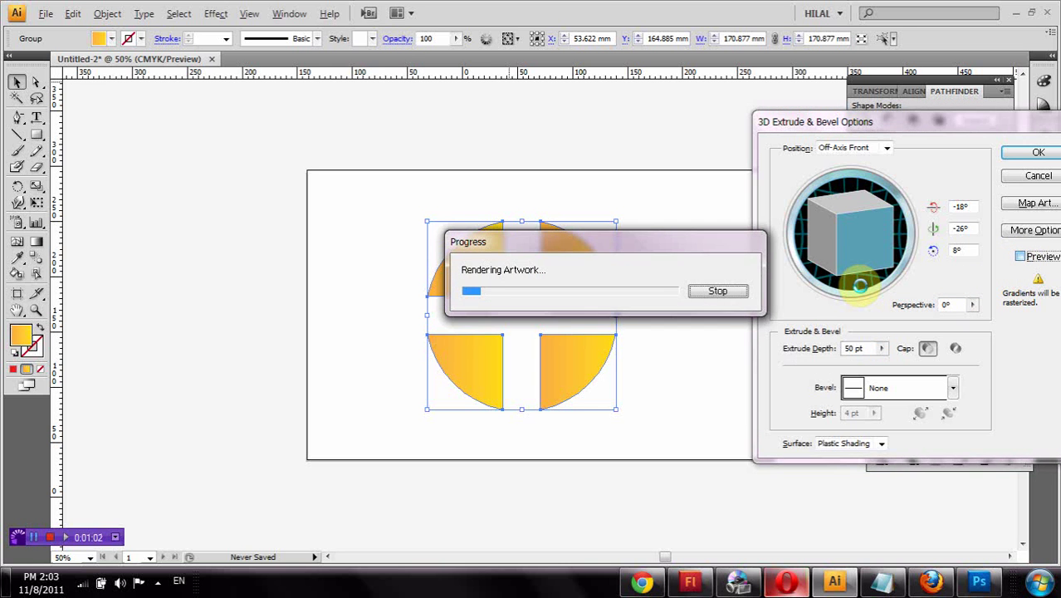
{"action": "left_click", "coordinate": [846, 156]}
{"action": "left_click", "coordinate": [857, 183]}
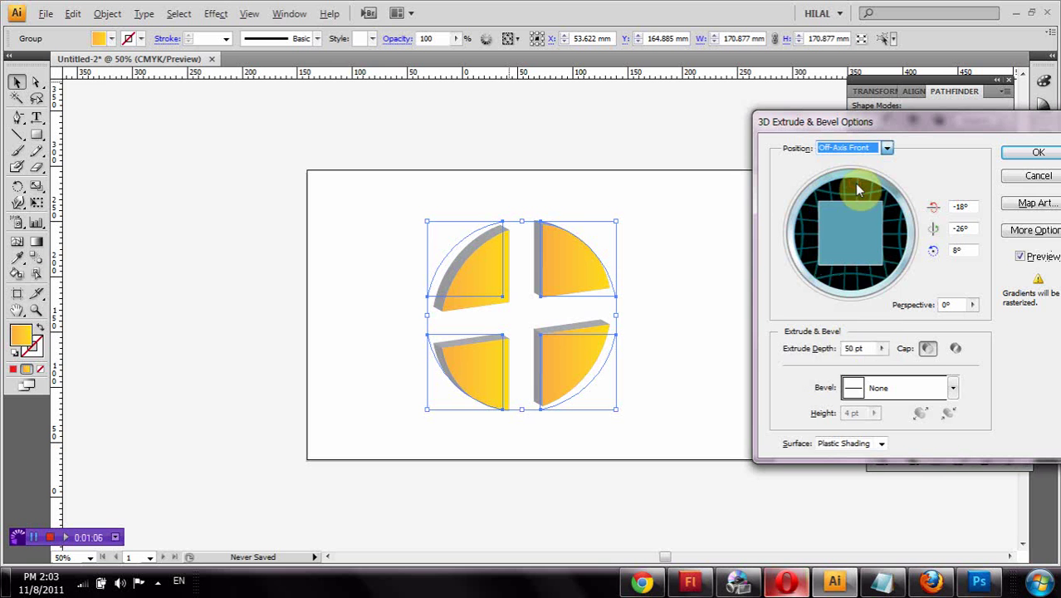
{"action": "left_click_drag", "start_coordinate": [915, 171], "coordinate": [915, 170]}
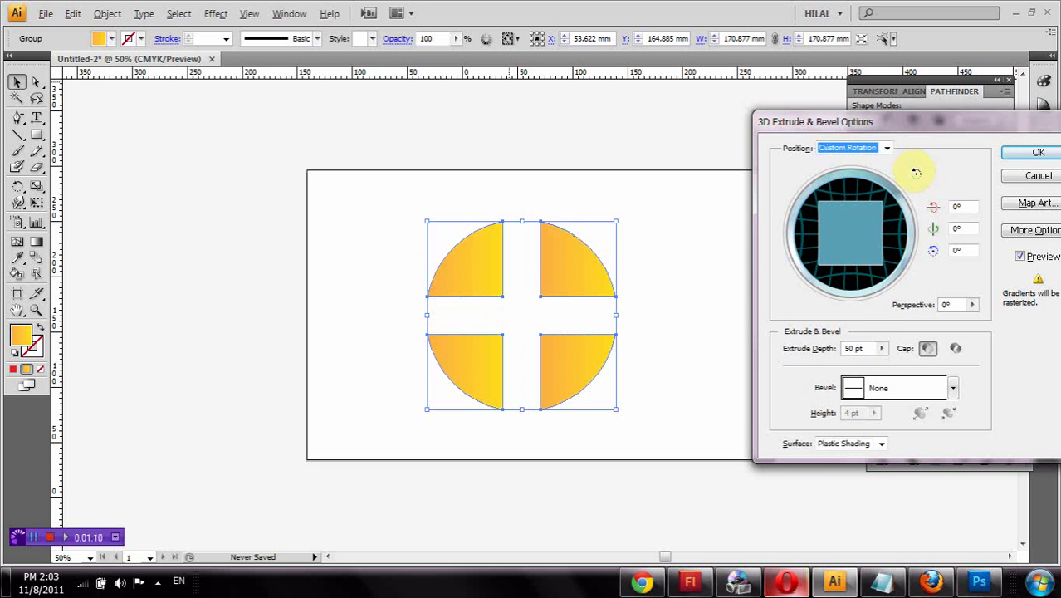
{"action": "left_click", "coordinate": [972, 306]}
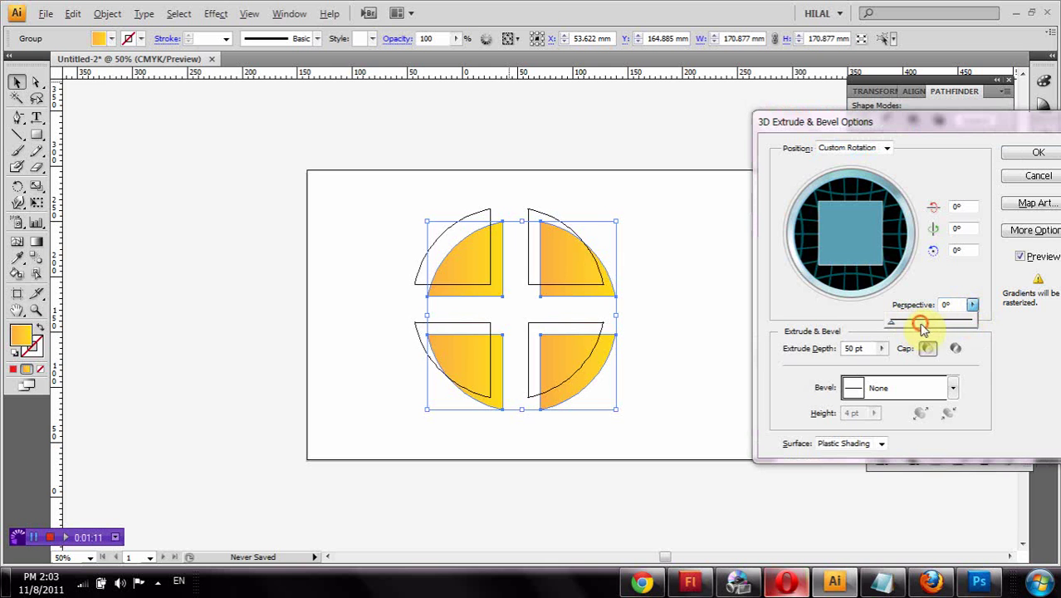
{"action": "left_click_drag", "start_coordinate": [922, 326], "coordinate": [987, 326]}
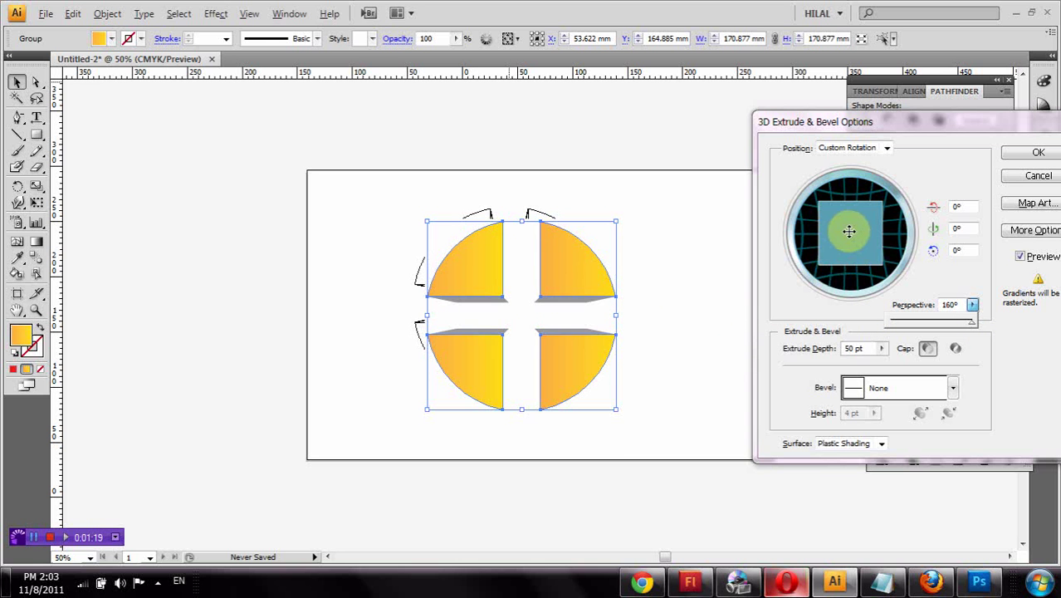
{"action": "left_click_drag", "start_coordinate": [848, 231], "coordinate": [844, 231]}
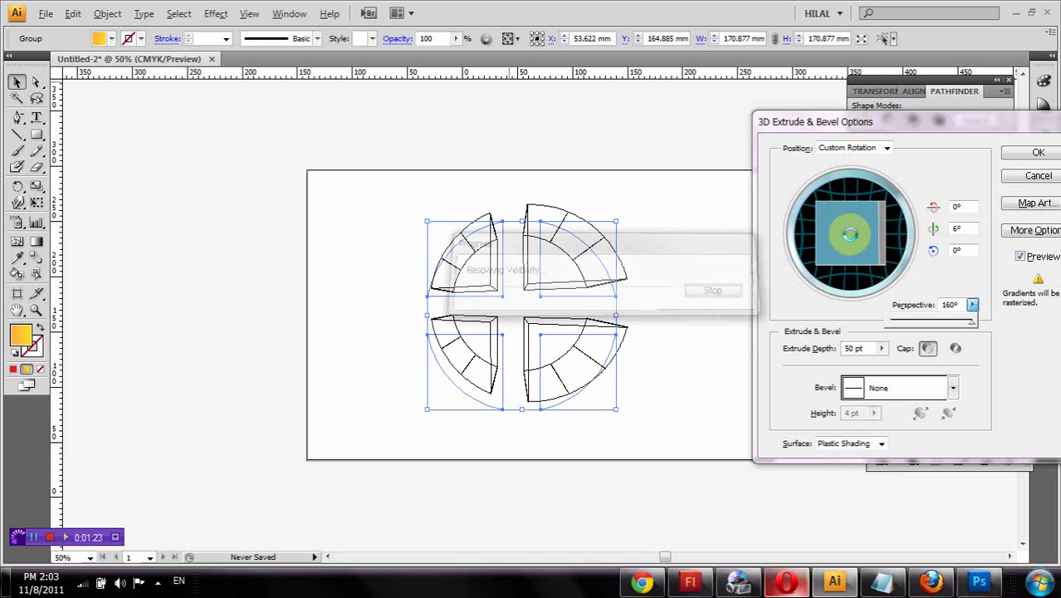
{"action": "left_click_drag", "start_coordinate": [853, 234], "coordinate": [861, 234]}
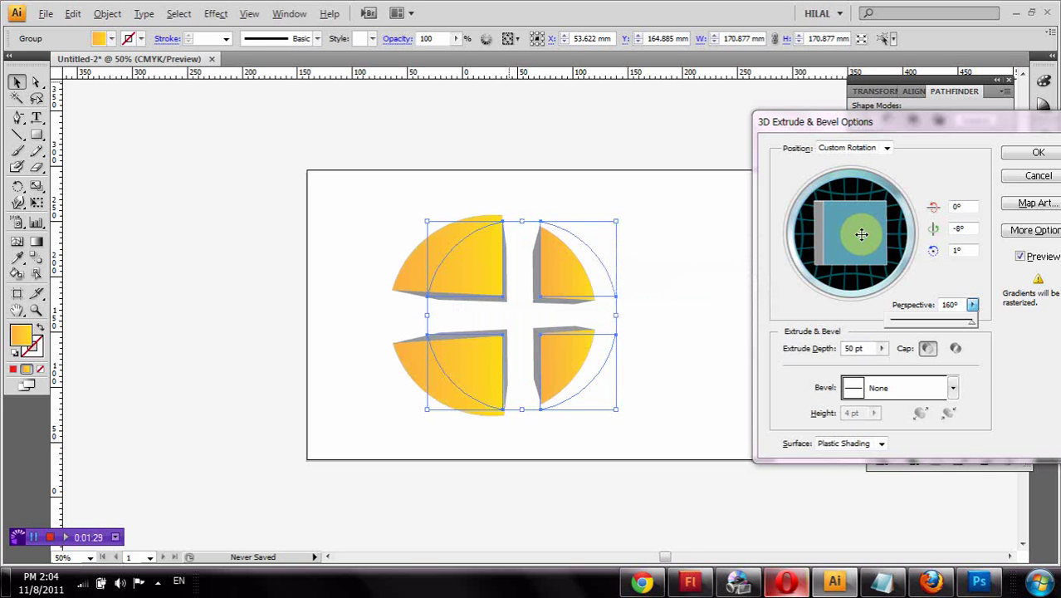
{"action": "left_click", "coordinate": [1020, 158]}
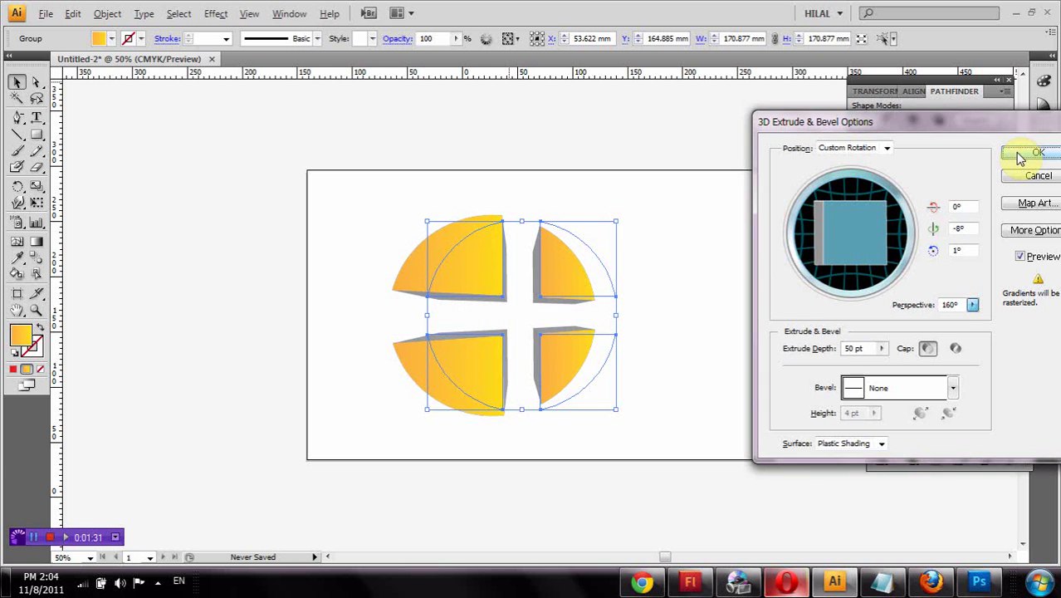
- Expand the appearance of the four 3D pieces into editable paths
{"action": "left_click", "coordinate": [660, 223]}
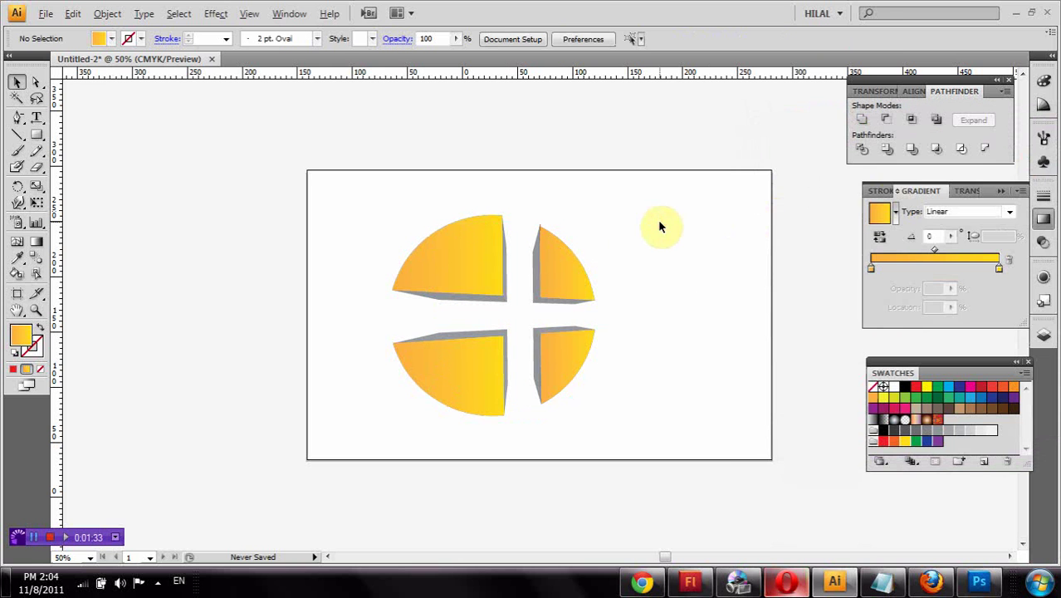
{"action": "left_click", "coordinate": [582, 267]}
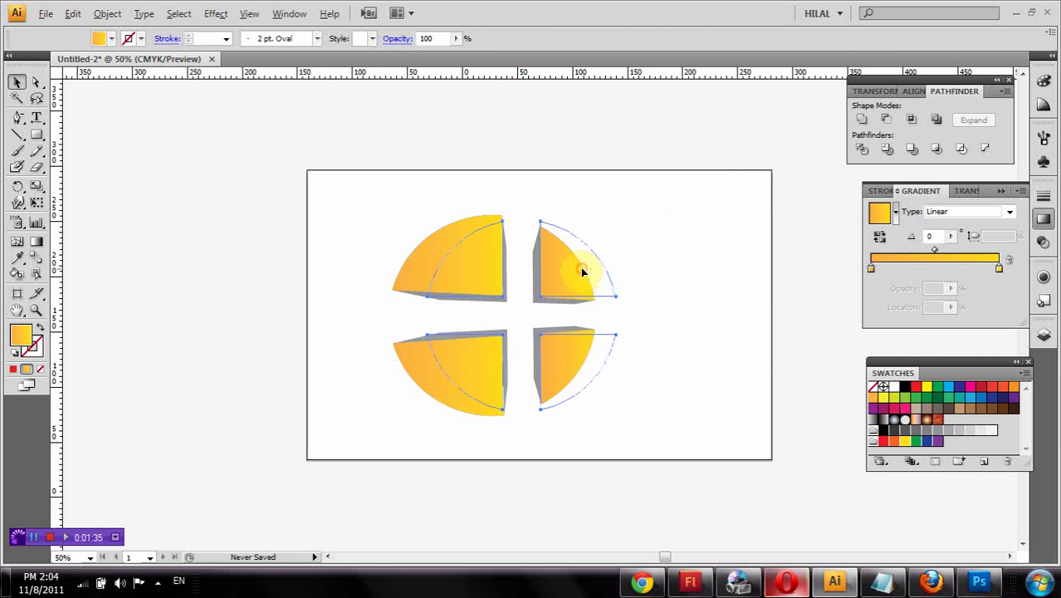
{"action": "left_click", "coordinate": [107, 13]}
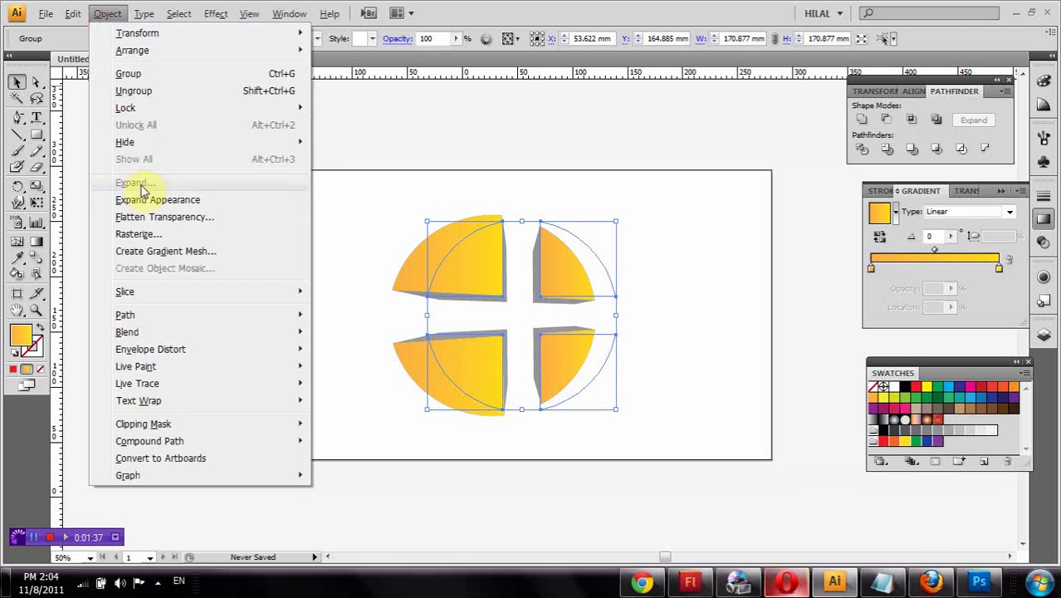
{"action": "left_click", "coordinate": [146, 199]}
{"action": "left_click", "coordinate": [610, 208]}
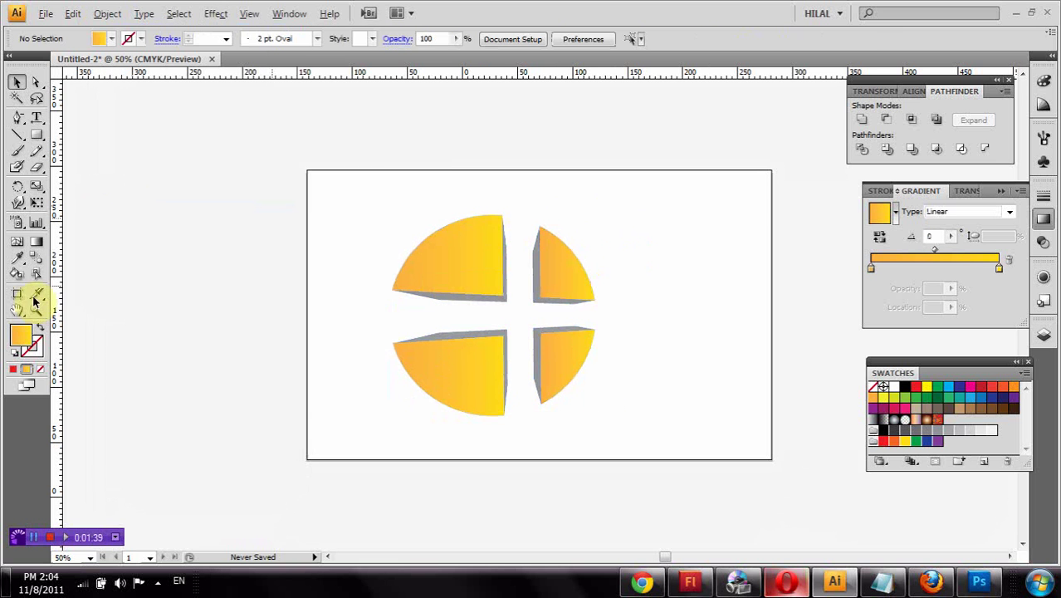
- Zoom in and colour the upper-right piece's grey side and bottom faces orange-red
{"action": "left_click", "coordinate": [36, 309]}
{"action": "left_click_drag", "start_coordinate": [292, 202], "coordinate": [613, 361]}
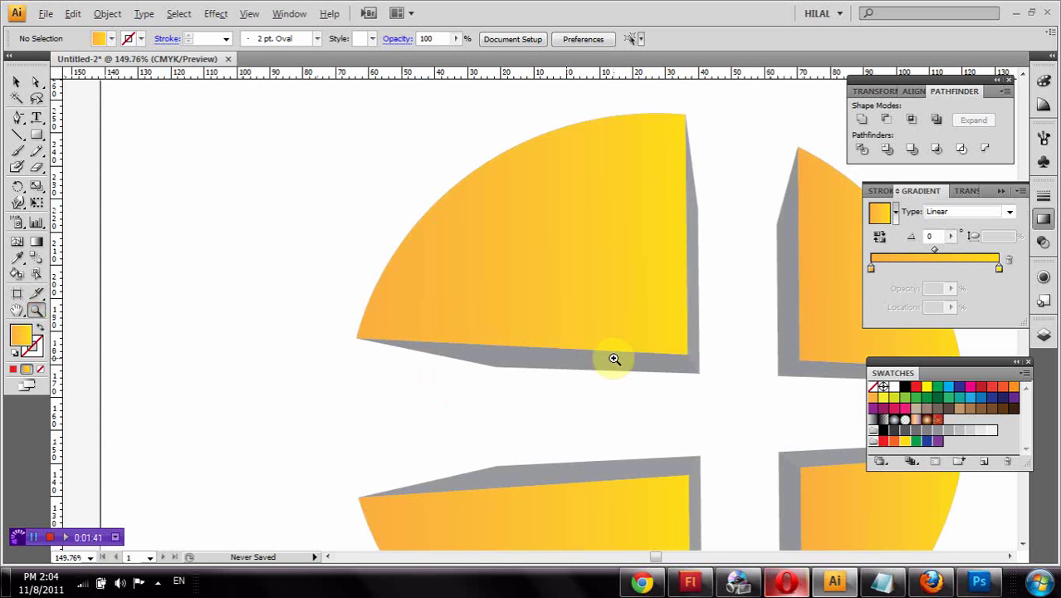
{"action": "left_click_drag", "start_coordinate": [671, 336], "coordinate": [450, 319]}
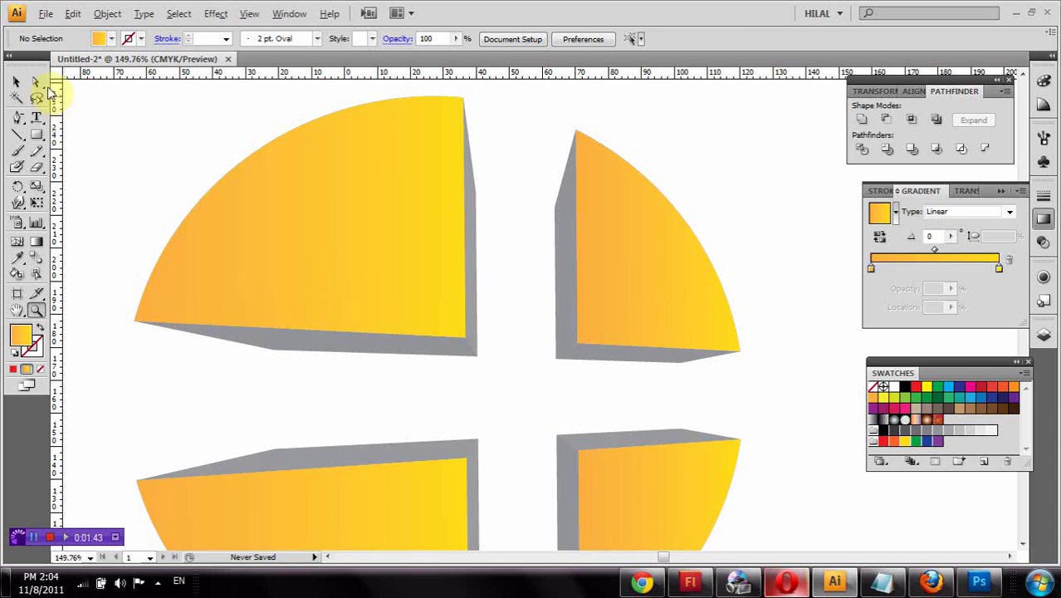
{"action": "left_click", "coordinate": [36, 82]}
{"action": "left_click", "coordinate": [564, 241]}
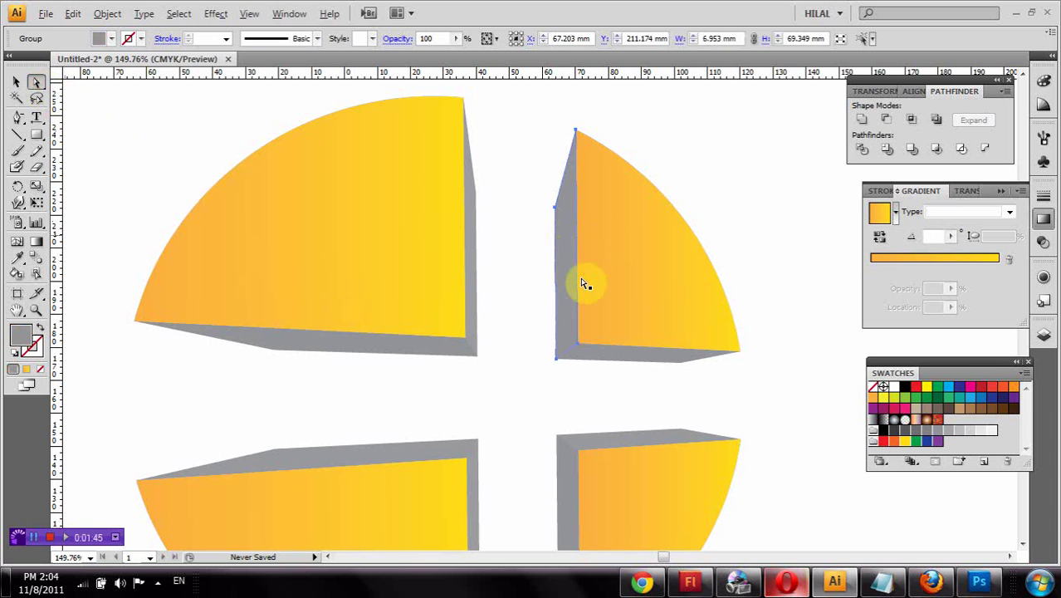
{"action": "left_click", "coordinate": [615, 356], "text": "shift"}
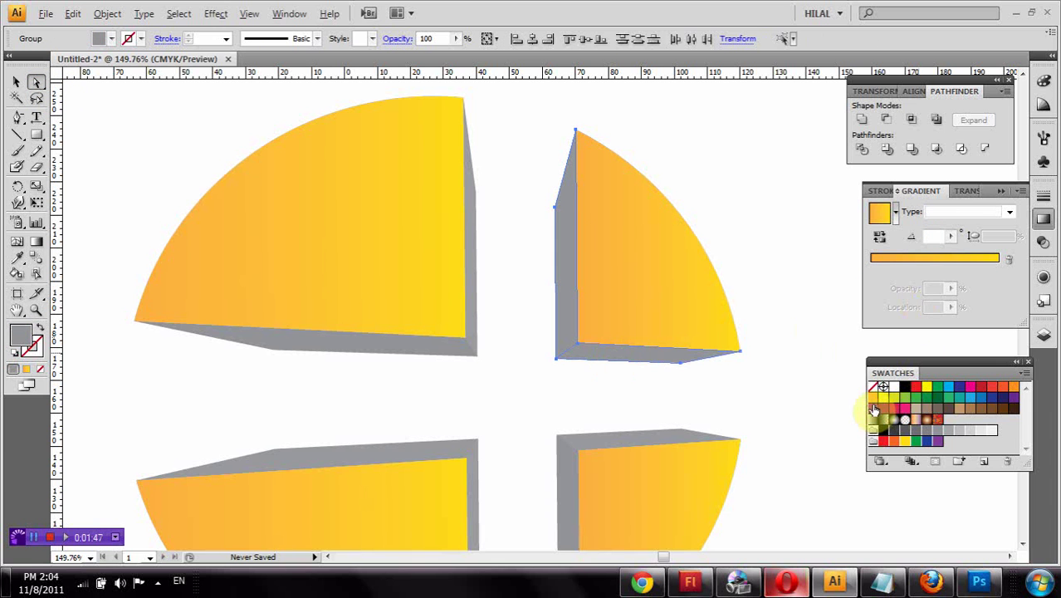
{"action": "left_click", "coordinate": [993, 391]}
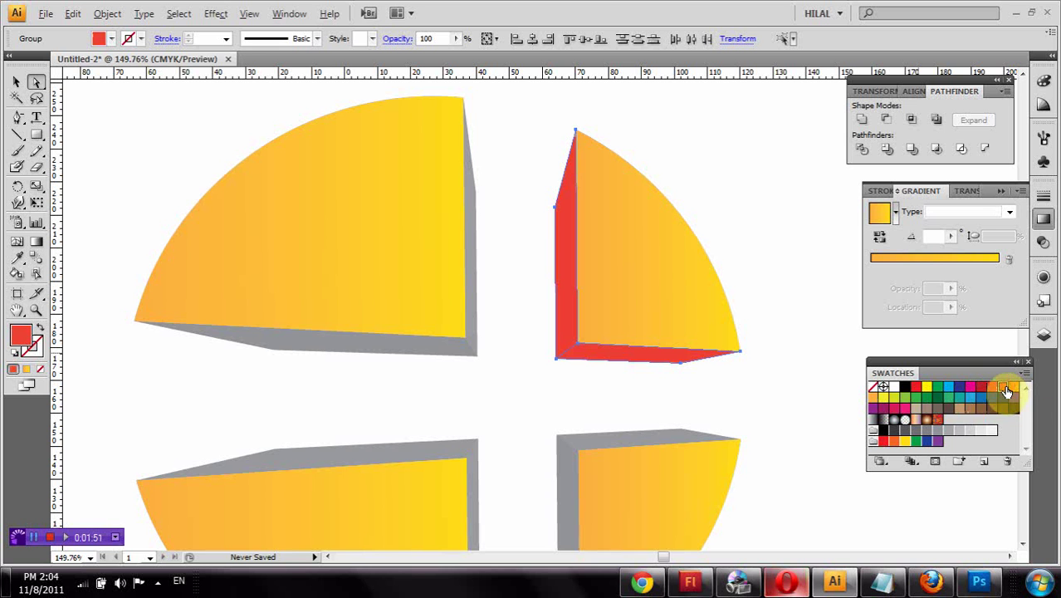
{"action": "left_click", "coordinate": [1004, 388]}
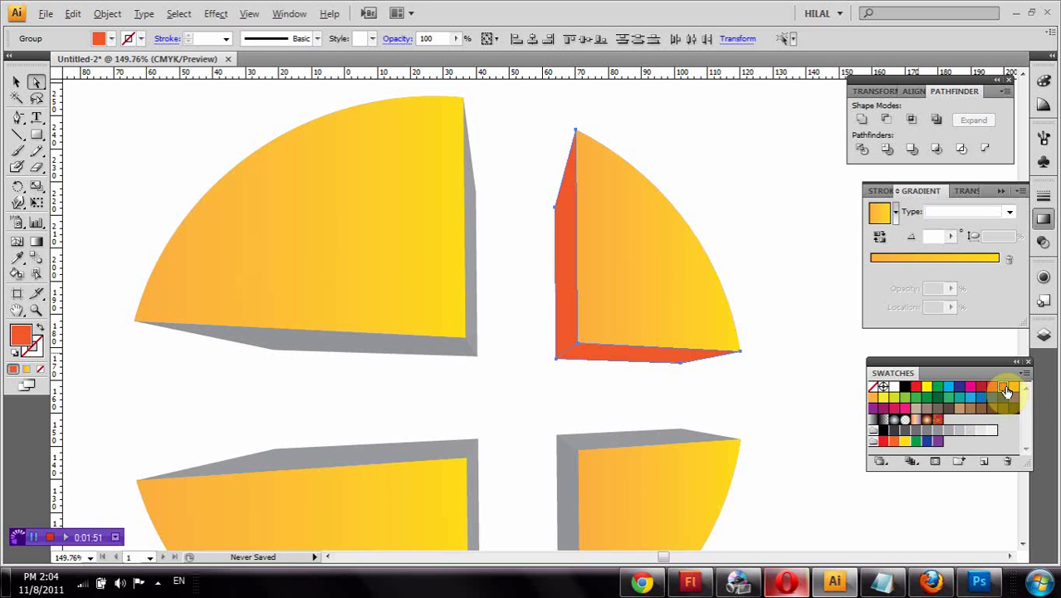
- Eyedropper the orange onto the remaining grey faces of the other three pieces
{"action": "left_click", "coordinate": [475, 289]}
{"action": "left_click", "coordinate": [391, 350], "text": "shift"}
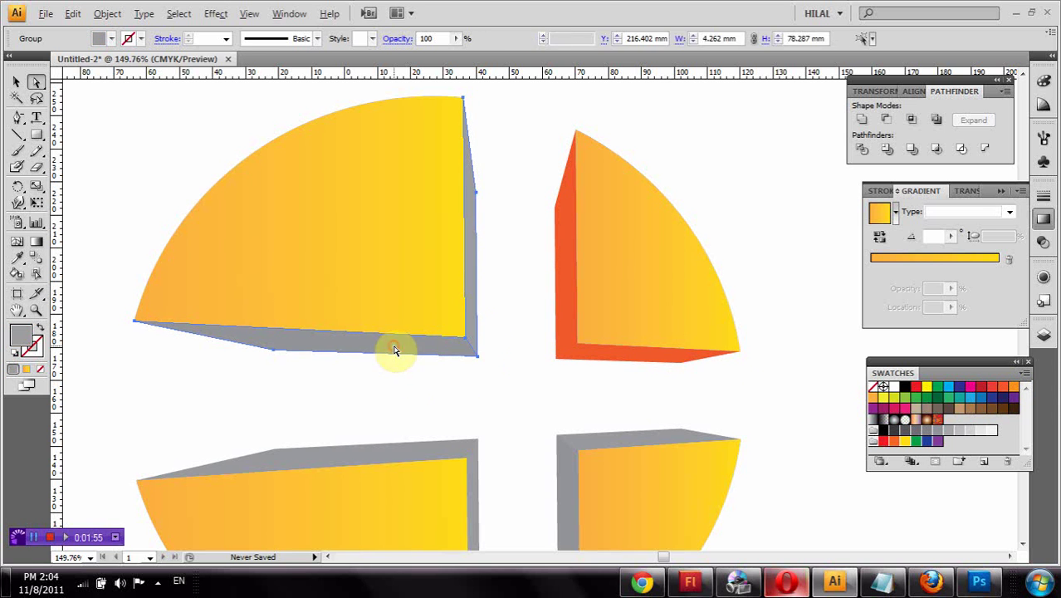
{"action": "left_click", "coordinate": [618, 432], "text": "shift"}
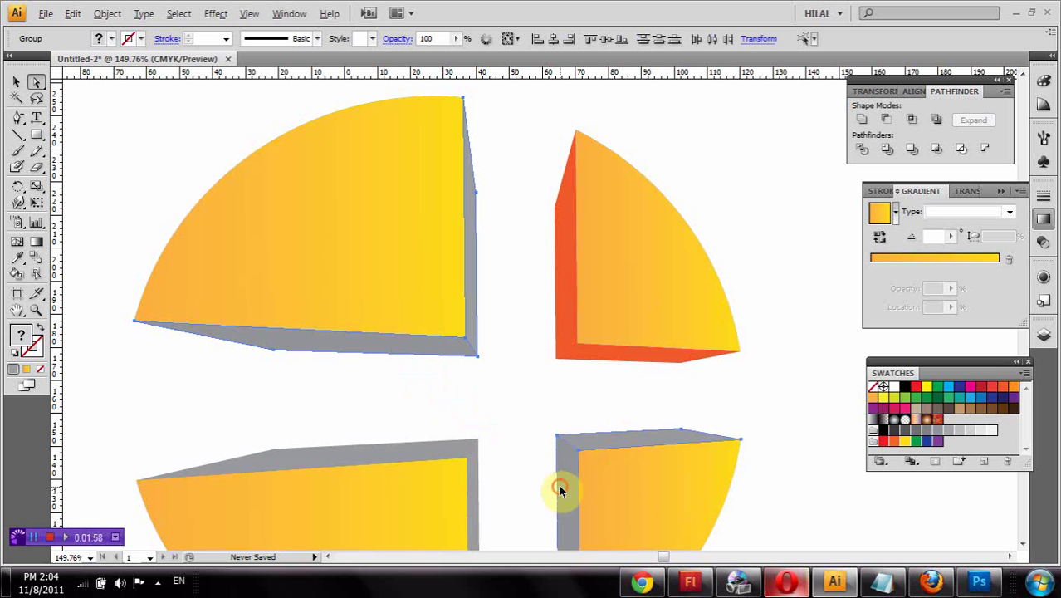
{"action": "left_click", "coordinate": [478, 493], "text": "shift"}
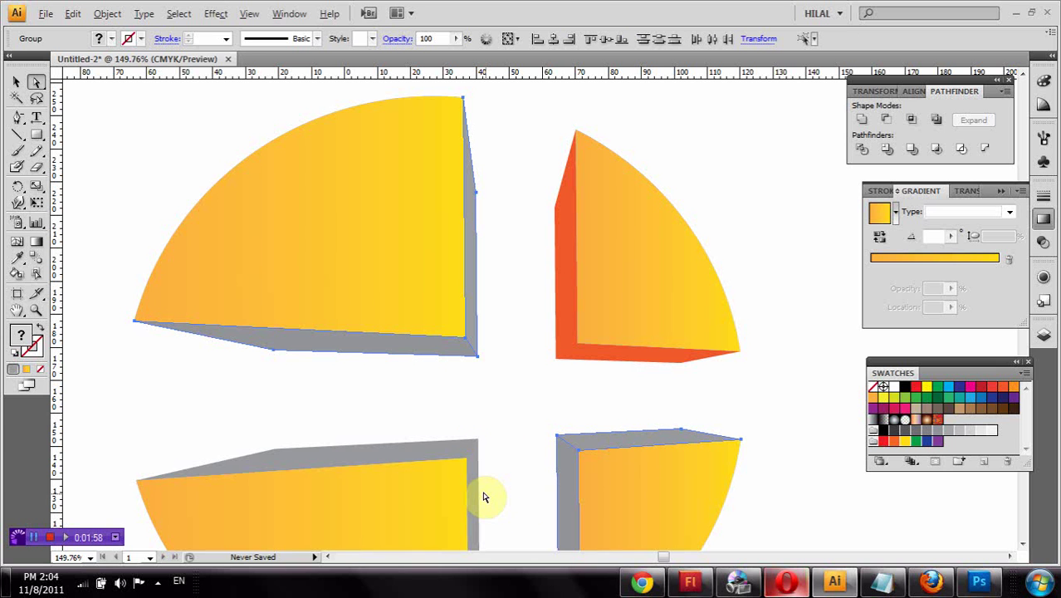
{"action": "left_click", "coordinate": [422, 449], "text": "shift"}
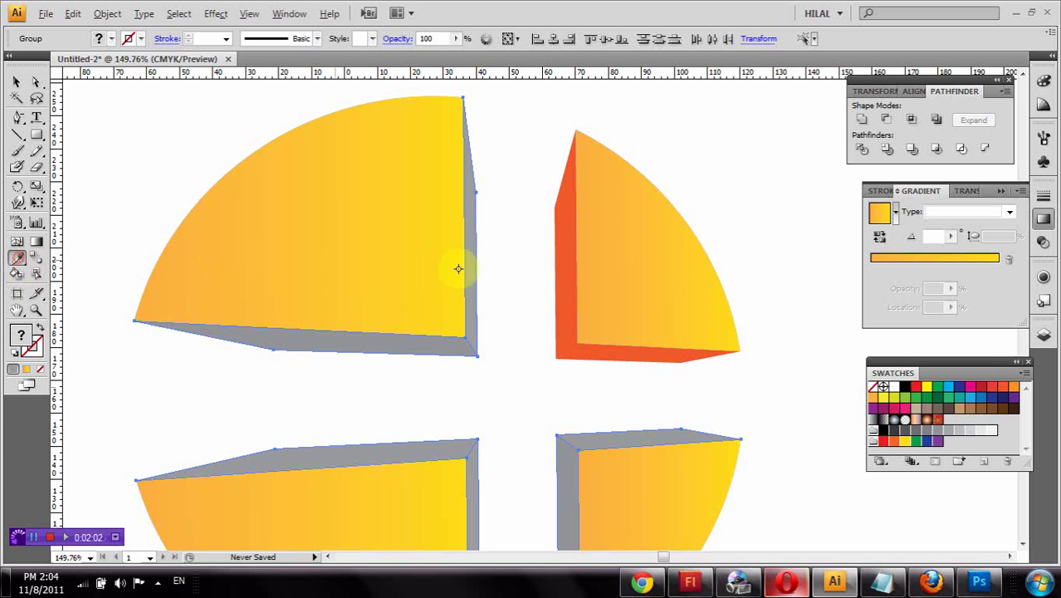
{"action": "left_click", "coordinate": [556, 263]}
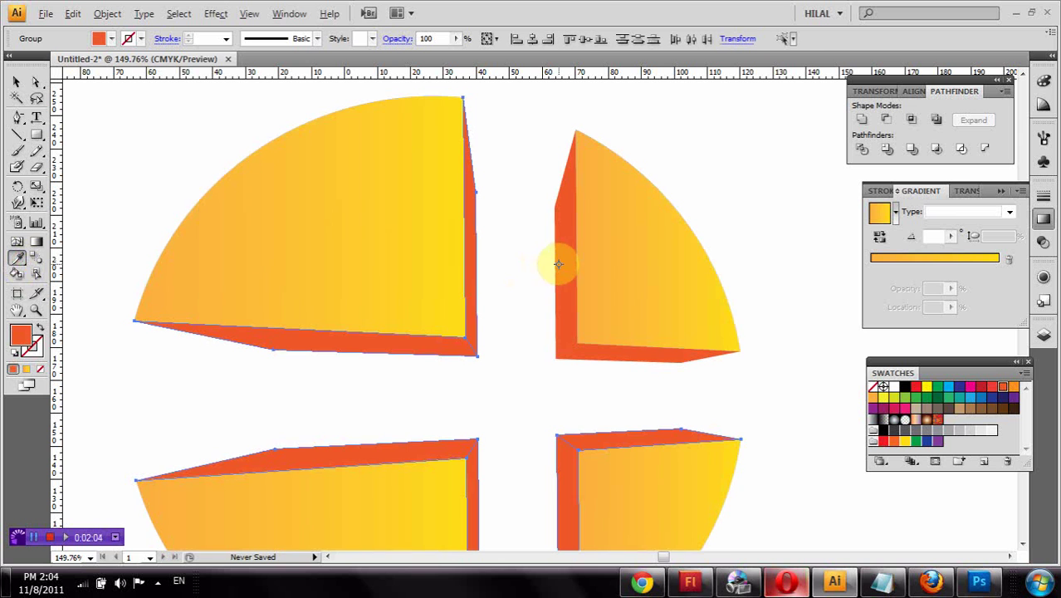
- Fit the artboard in view and group all four logo pieces into one object
{"action": "left_click", "coordinate": [19, 78]}
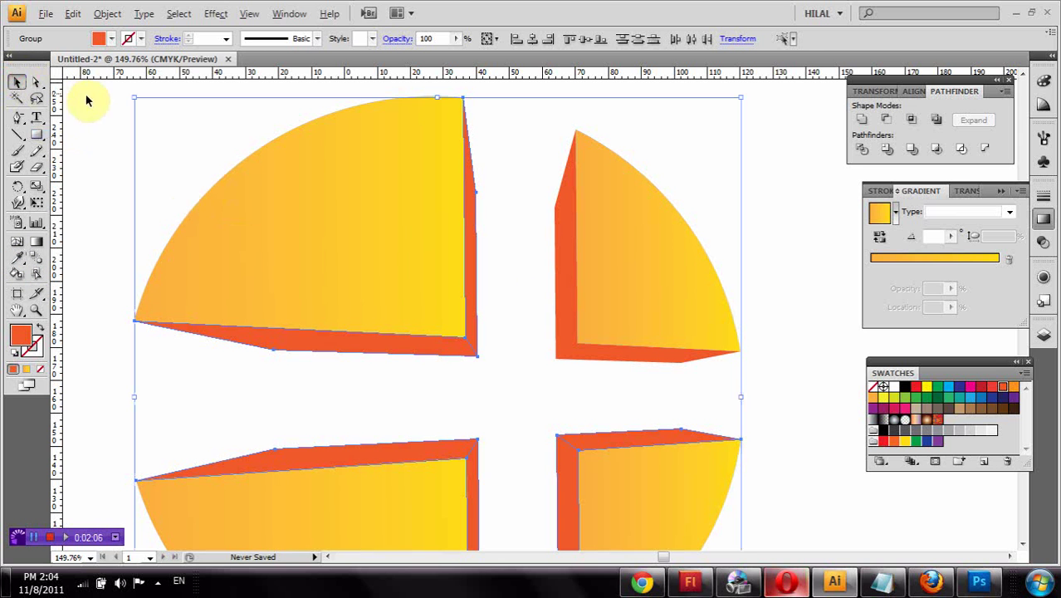
{"action": "left_click", "coordinate": [90, 98]}
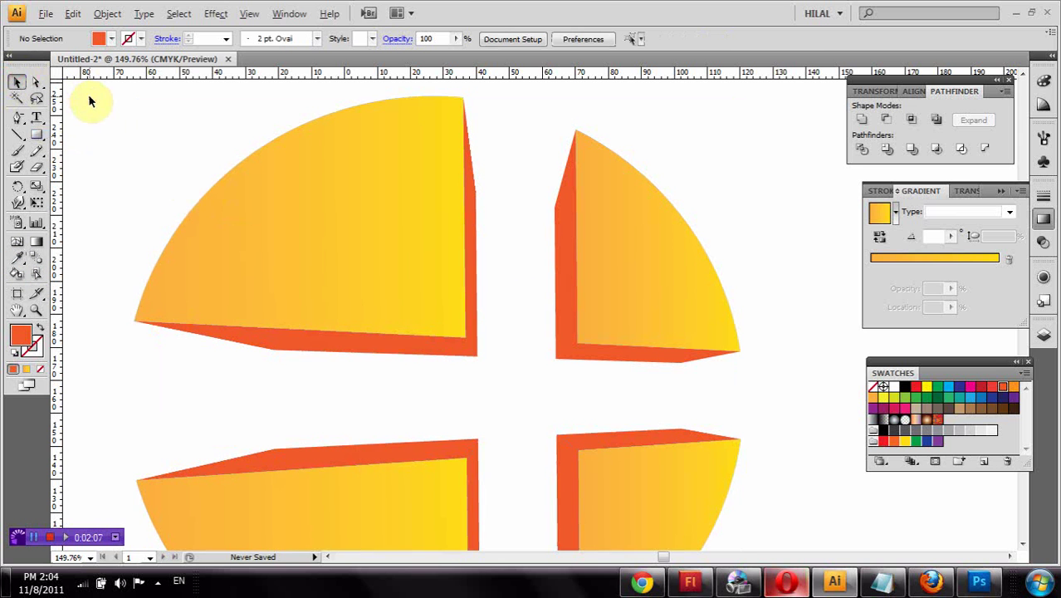
{"action": "double_click", "coordinate": [18, 309]}
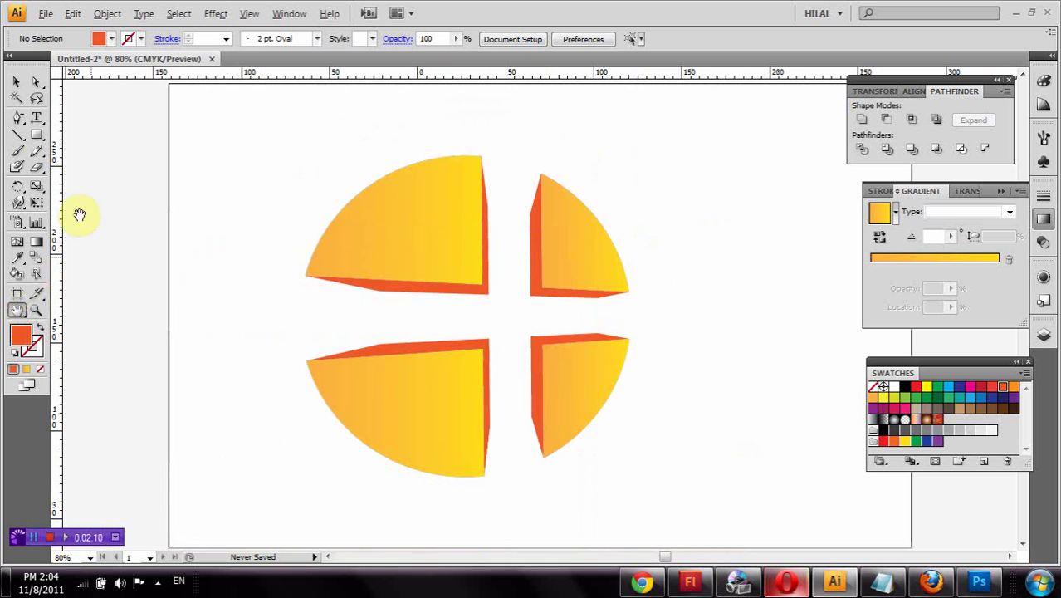
{"action": "left_click", "coordinate": [18, 83]}
{"action": "left_click_drag", "start_coordinate": [184, 116], "coordinate": [664, 527]}
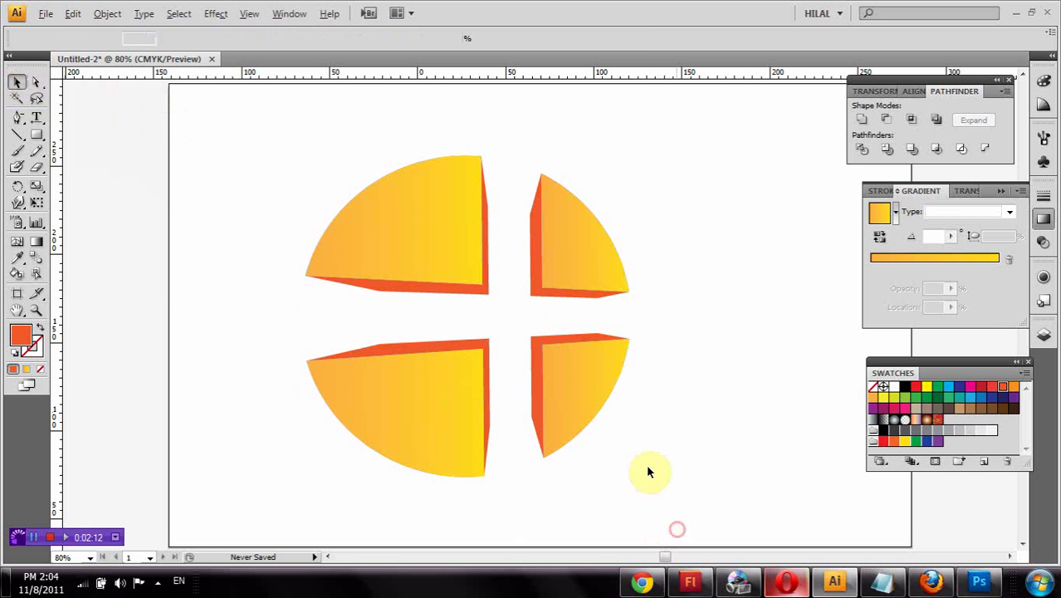
{"action": "left_click", "coordinate": [108, 13]}
{"action": "left_click", "coordinate": [125, 77]}
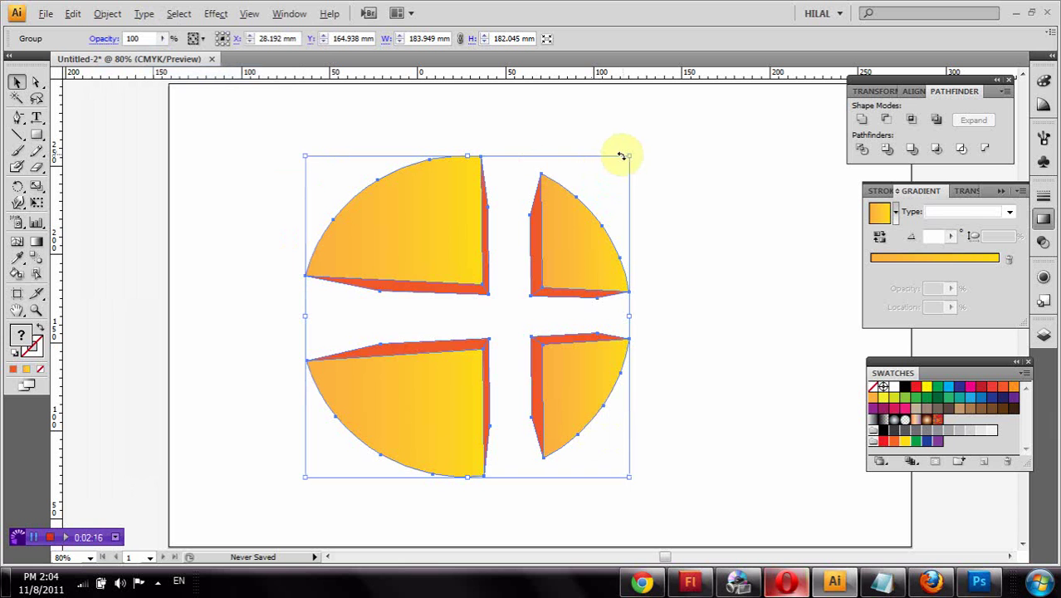
- Shrink the logo group proportionally and move it up and slightly left
{"action": "left_click_drag", "start_coordinate": [630, 155], "coordinate": [541, 244]}
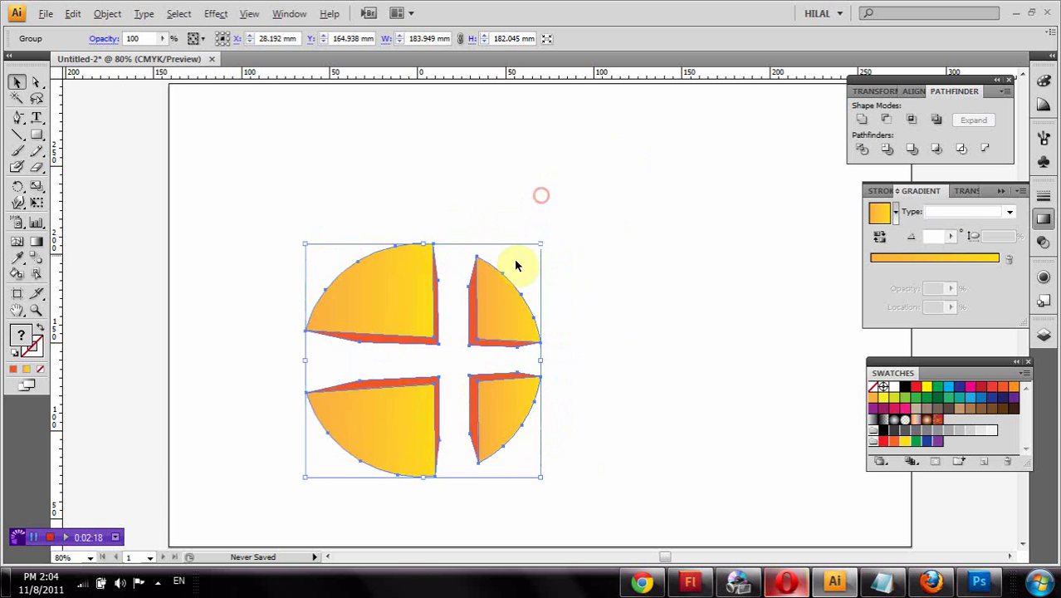
{"action": "left_click_drag", "start_coordinate": [471, 421], "coordinate": [448, 328]}
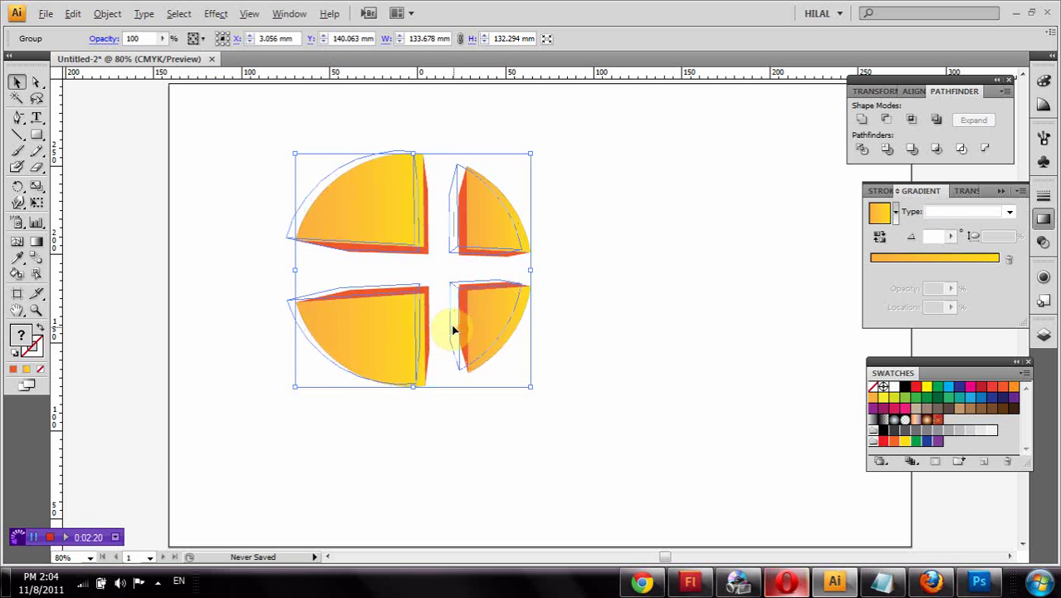
{"action": "left_click", "coordinate": [477, 470]}
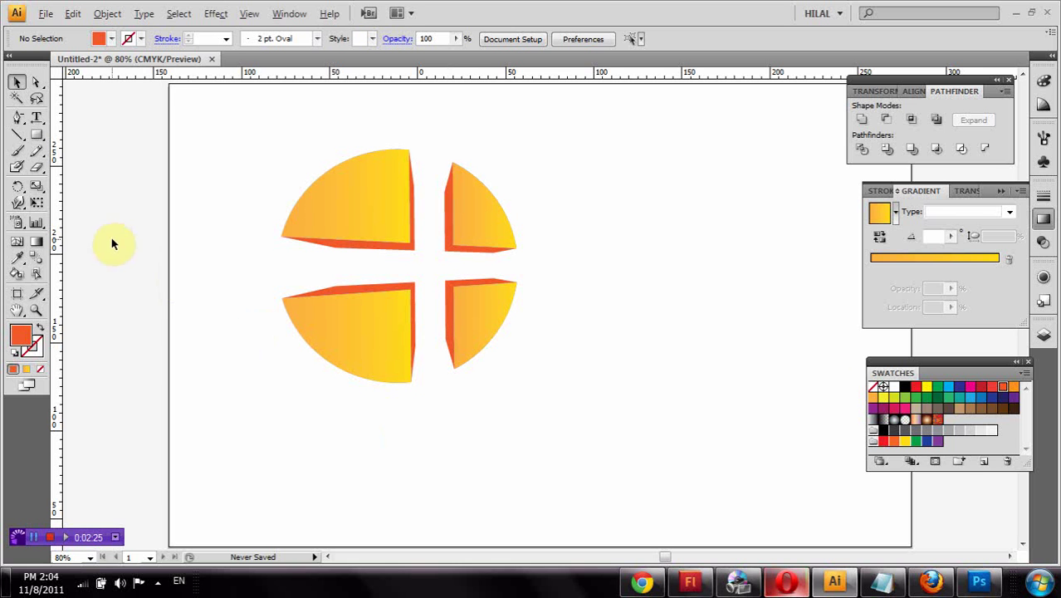
{"action": "left_click", "coordinate": [38, 120]}
{"action": "type", "text": "zoom"}
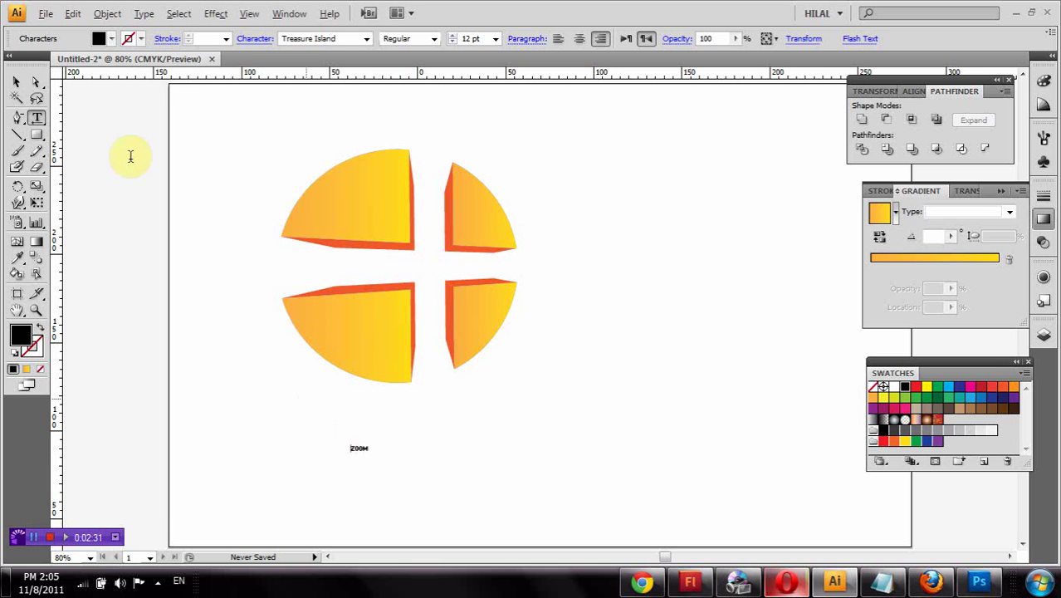
- Enlarge the ZOOM text to 322.5 pt and move it up beside the logo
{"action": "left_click", "coordinate": [23, 83]}
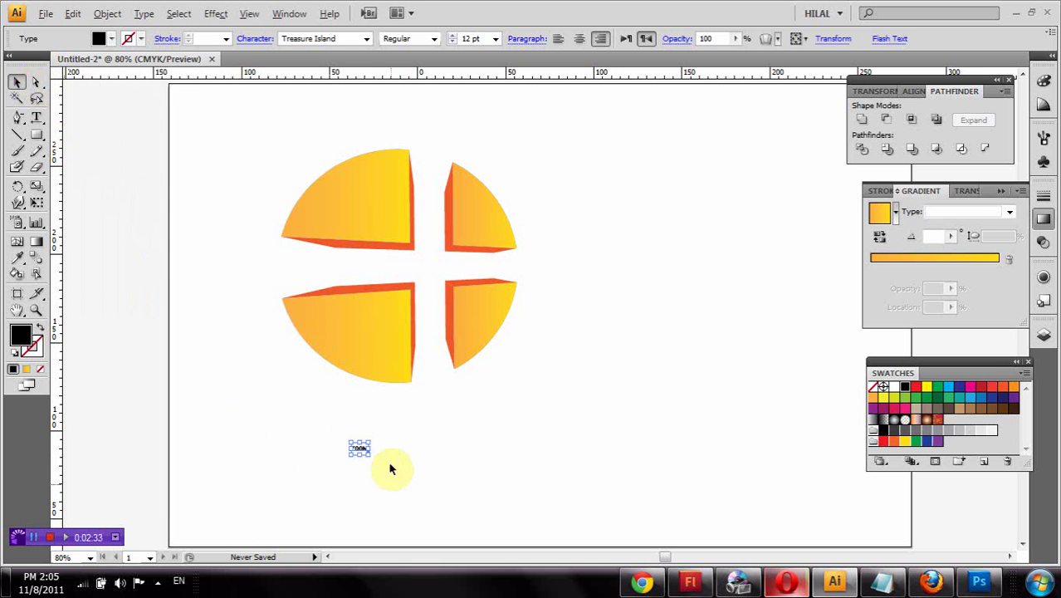
{"action": "left_click", "coordinate": [362, 449]}
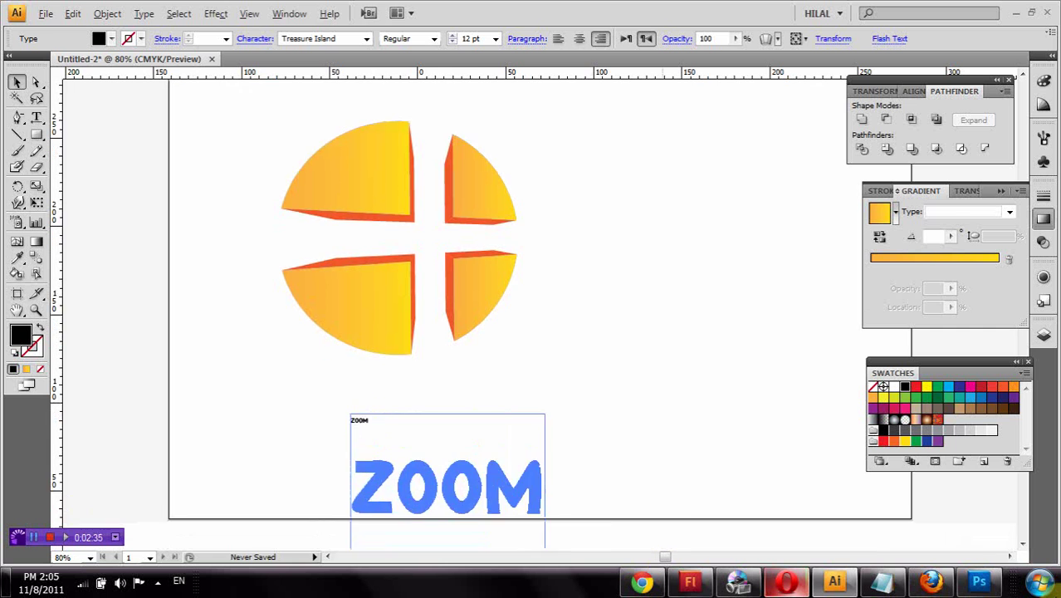
{"action": "left_click_drag", "start_coordinate": [371, 453], "coordinate": [624, 465]}
{"action": "mouse_move", "coordinate": [403, 408]}
{"action": "left_mouse_down"}
{"action": "mouse_move", "coordinate": [436, 261]}
{"action": "mouse_move", "coordinate": [506, 311]}
{"action": "mouse_move", "coordinate": [533, 241]}
{"action": "mouse_move", "coordinate": [256, 391]}
{"action": "mouse_move", "coordinate": [474, 308]}
{"action": "mouse_move", "coordinate": [548, 239]}
{"action": "mouse_move", "coordinate": [538, 249]}
{"action": "left_mouse_up"}
- Expand the ZOOM text into outlines and ungroup it into separate letters
{"action": "left_click", "coordinate": [115, 14]}
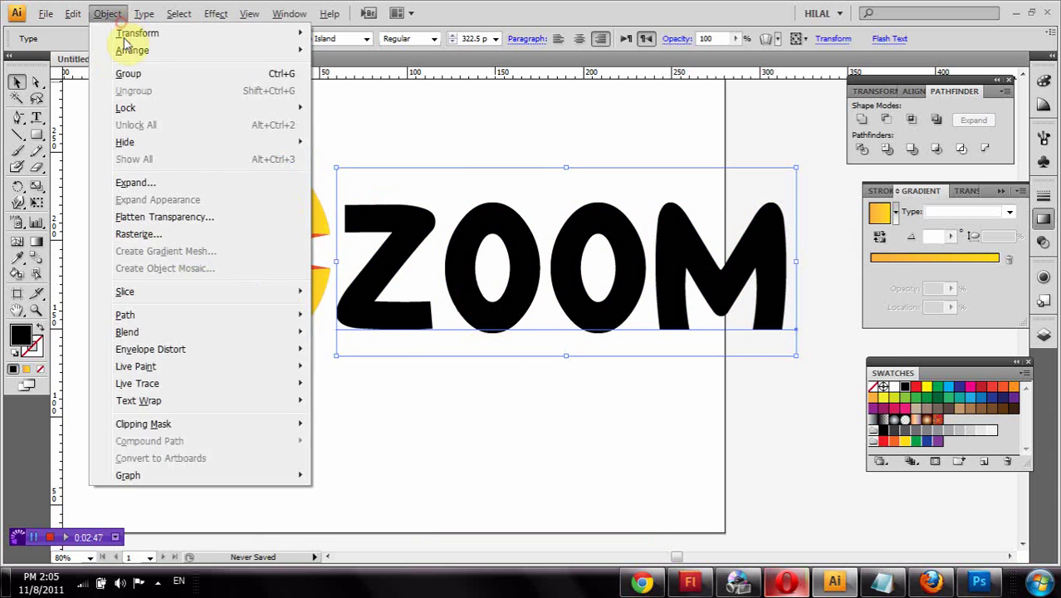
{"action": "left_click", "coordinate": [141, 183]}
{"action": "left_click", "coordinate": [623, 234]}
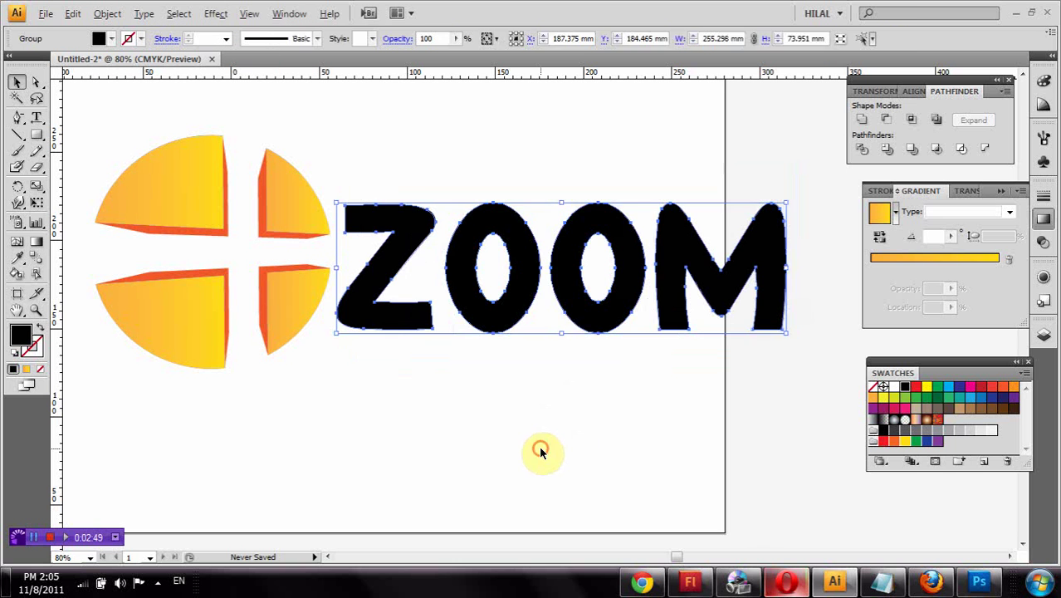
{"action": "right_click", "coordinate": [576, 320]}
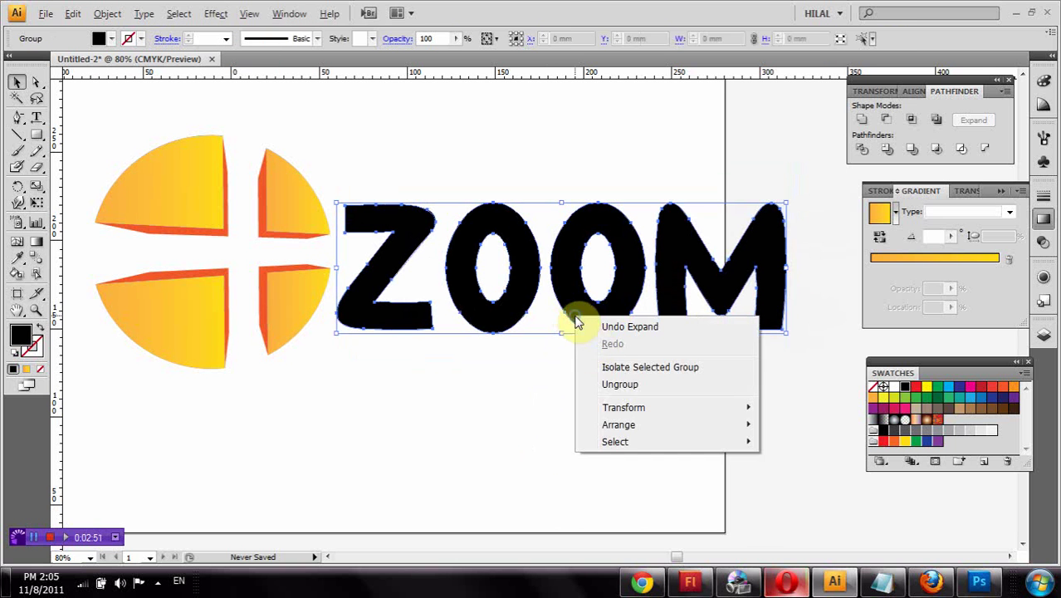
{"action": "left_click", "coordinate": [620, 385]}
{"action": "left_click", "coordinate": [586, 407]}
- Give both O letters the orange-yellow gradient
{"action": "left_click", "coordinate": [584, 297]}
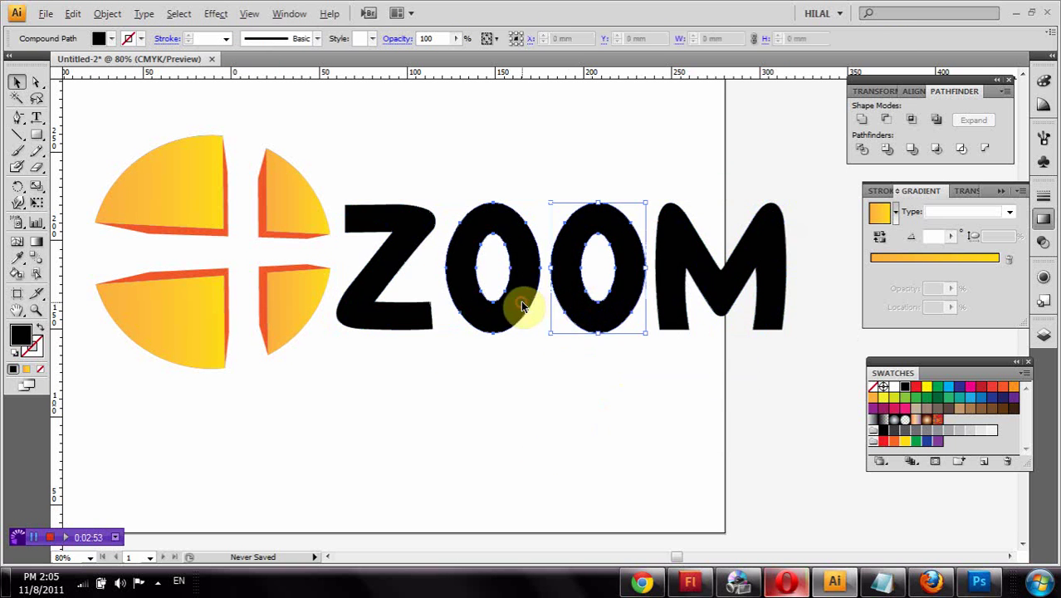
{"action": "left_click", "coordinate": [516, 303], "text": "shift"}
{"action": "left_click", "coordinate": [18, 258]}
{"action": "left_click", "coordinate": [192, 195]}
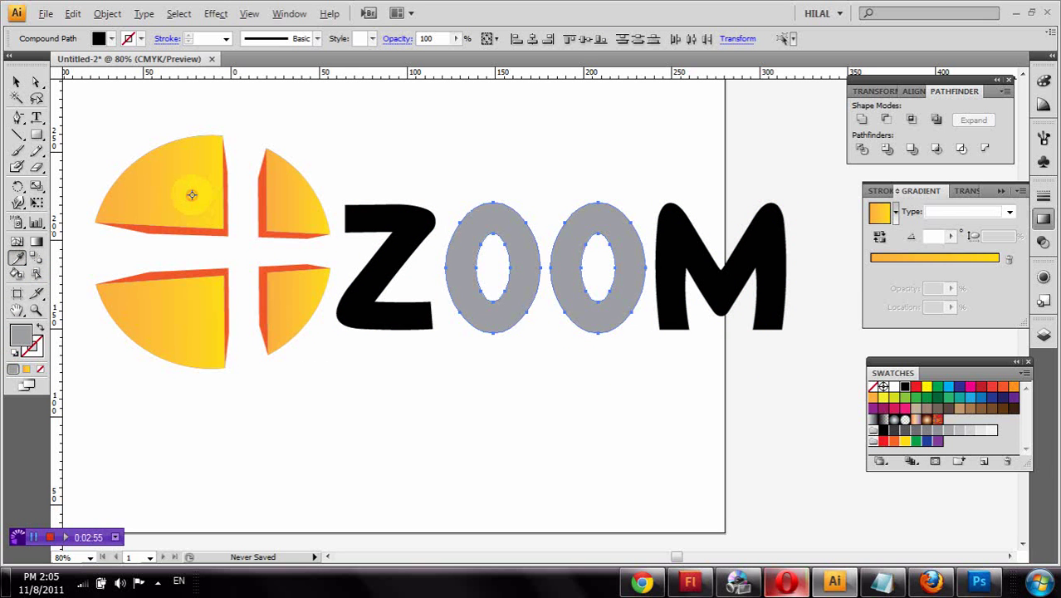
{"action": "left_click", "coordinate": [960, 260]}
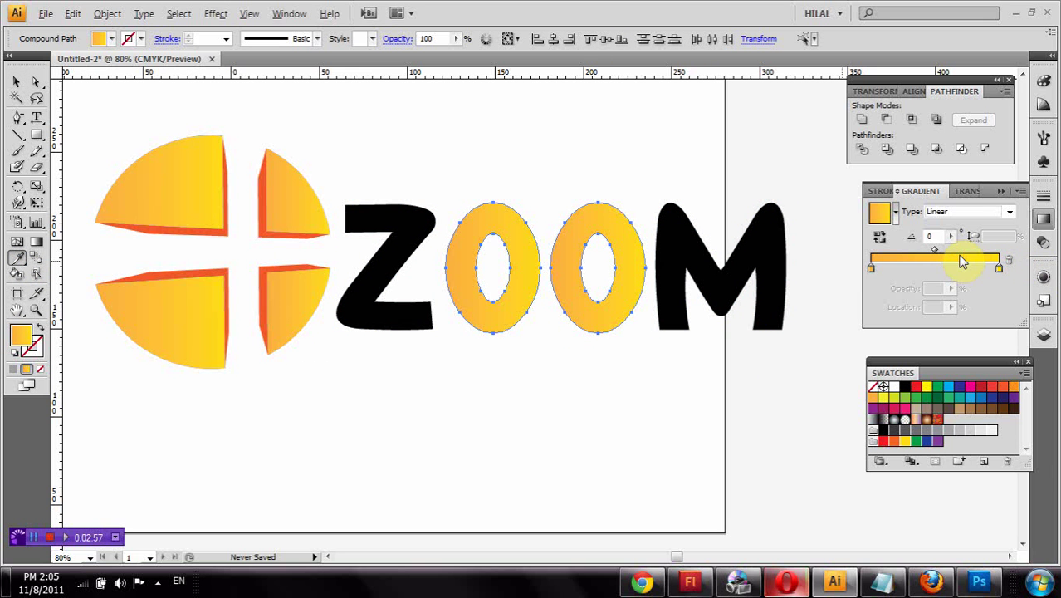
{"action": "left_click", "coordinate": [21, 79]}
{"action": "left_click", "coordinate": [104, 99]}
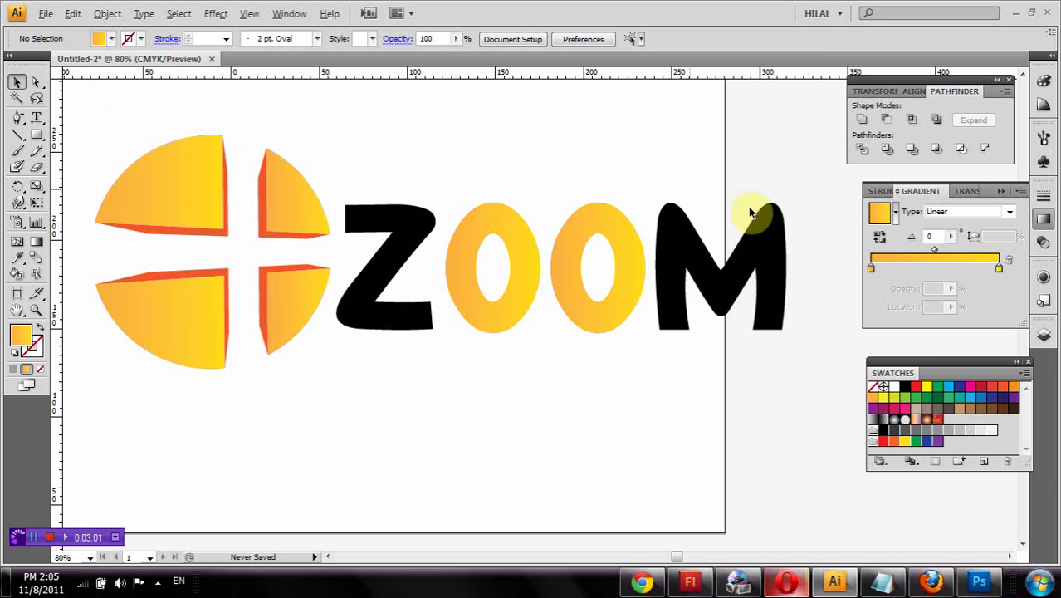
- Recolour the Z and M with the emblem's orange-red using the Eyedropper
{"action": "left_click", "coordinate": [747, 249]}
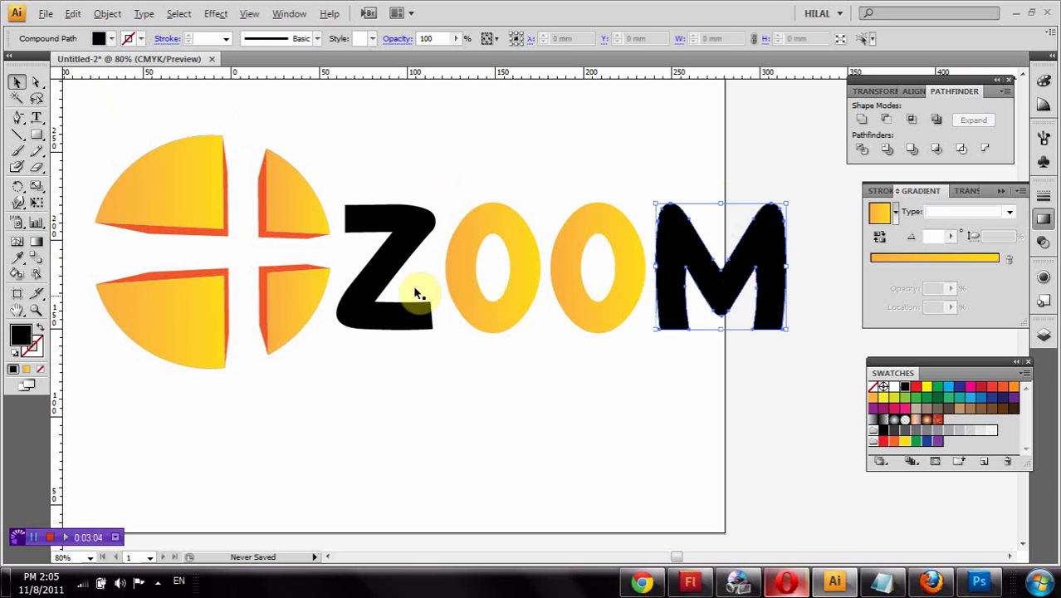
{"action": "left_click", "coordinate": [376, 256], "text": "shift"}
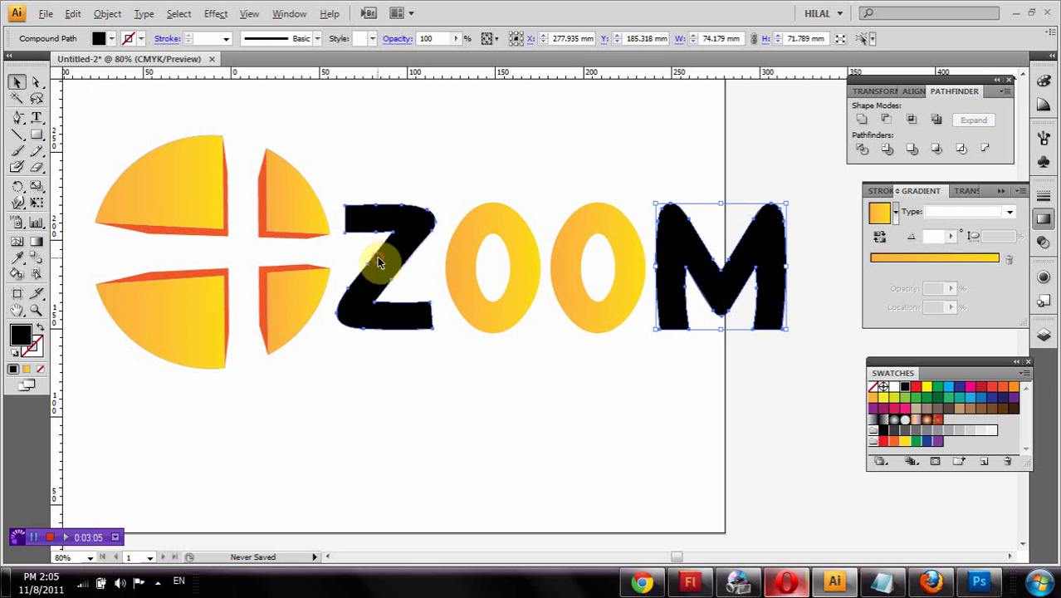
{"action": "left_click", "coordinate": [13, 259]}
{"action": "left_click", "coordinate": [179, 273]}
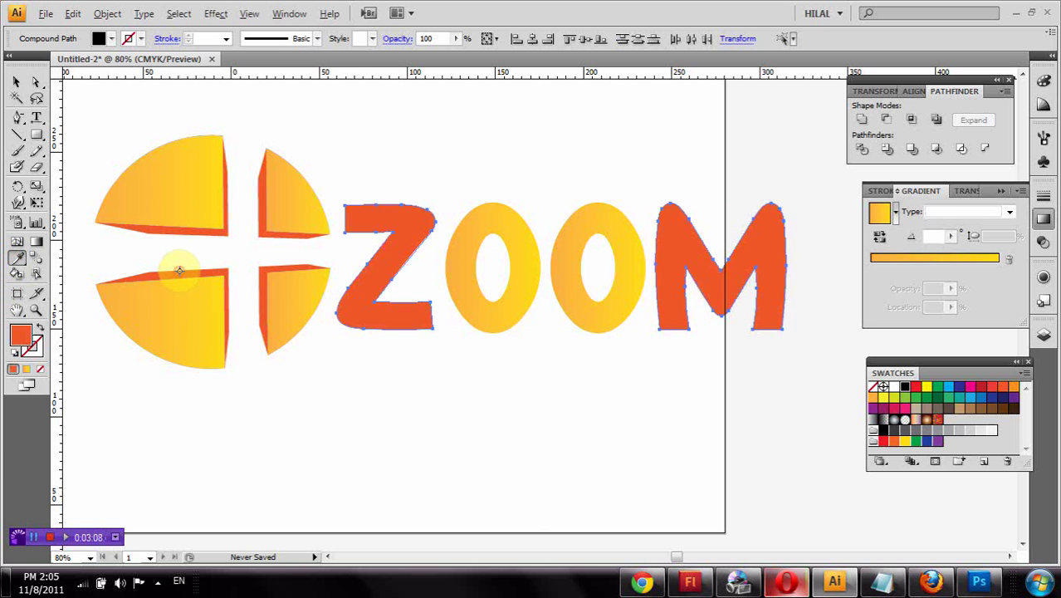
{"action": "key", "text": "v"}
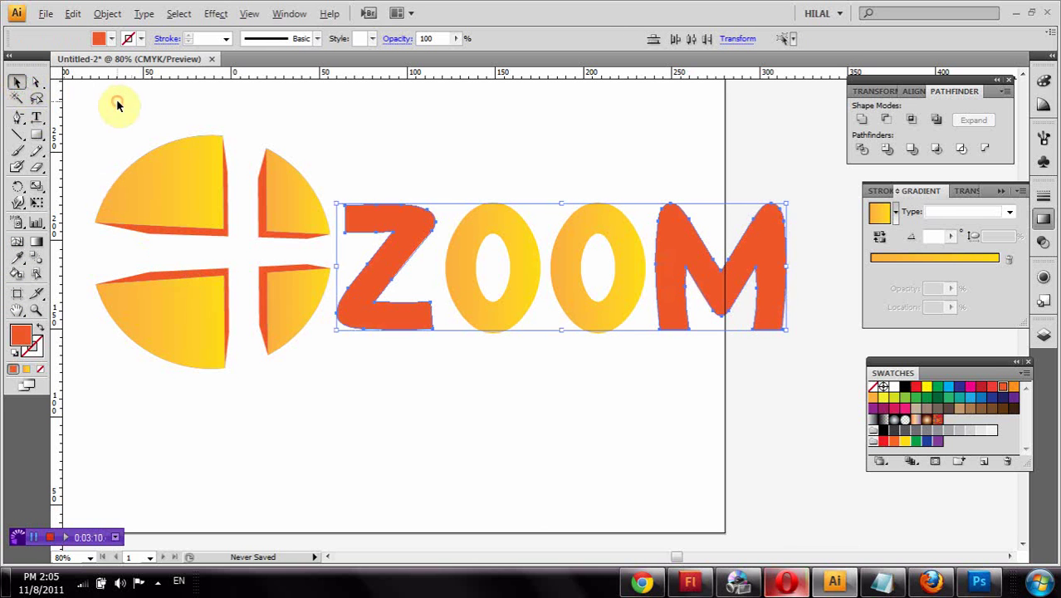
{"action": "left_click", "coordinate": [117, 99]}
- Scale the emblem and lettering down together, move them down-right, and recentre the view
{"action": "left_click_drag", "start_coordinate": [114, 115], "coordinate": [799, 408]}
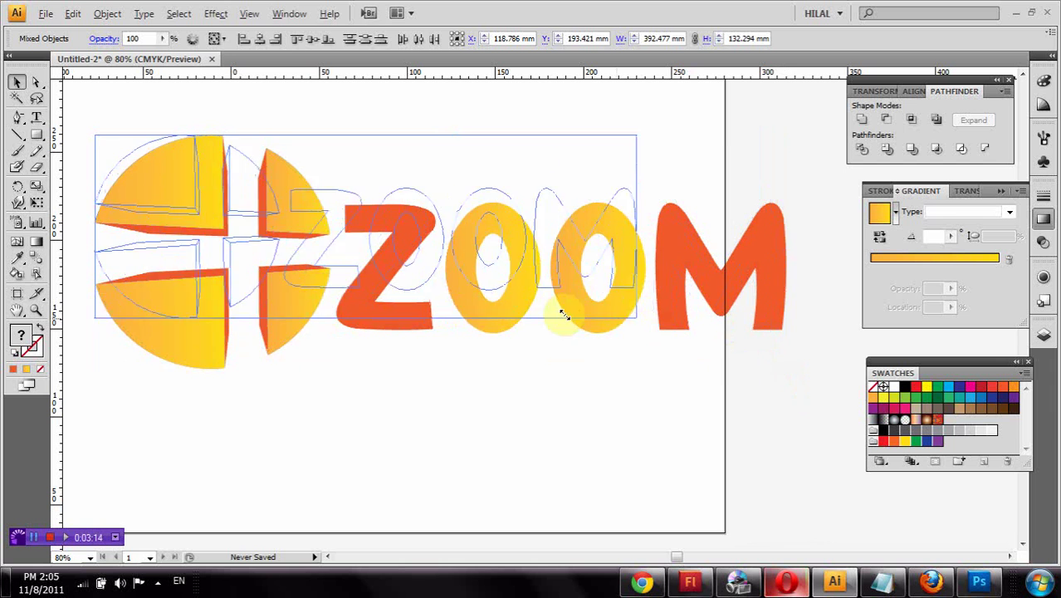
{"action": "left_click_drag", "start_coordinate": [786, 370], "coordinate": [481, 301]}
{"action": "left_click", "coordinate": [272, 321]}
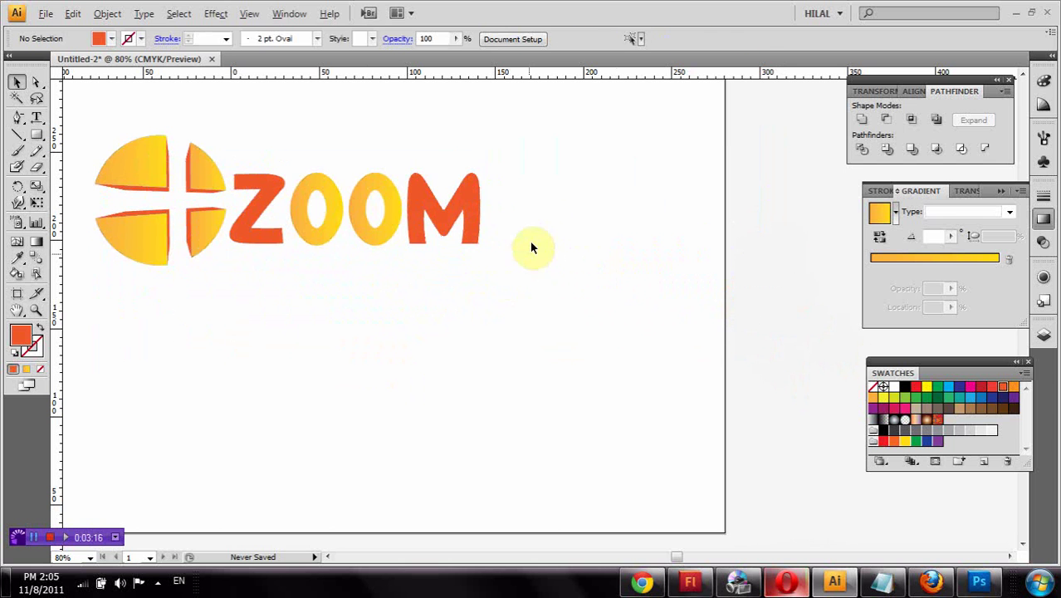
{"action": "left_click_drag", "start_coordinate": [173, 249], "coordinate": [182, 285]}
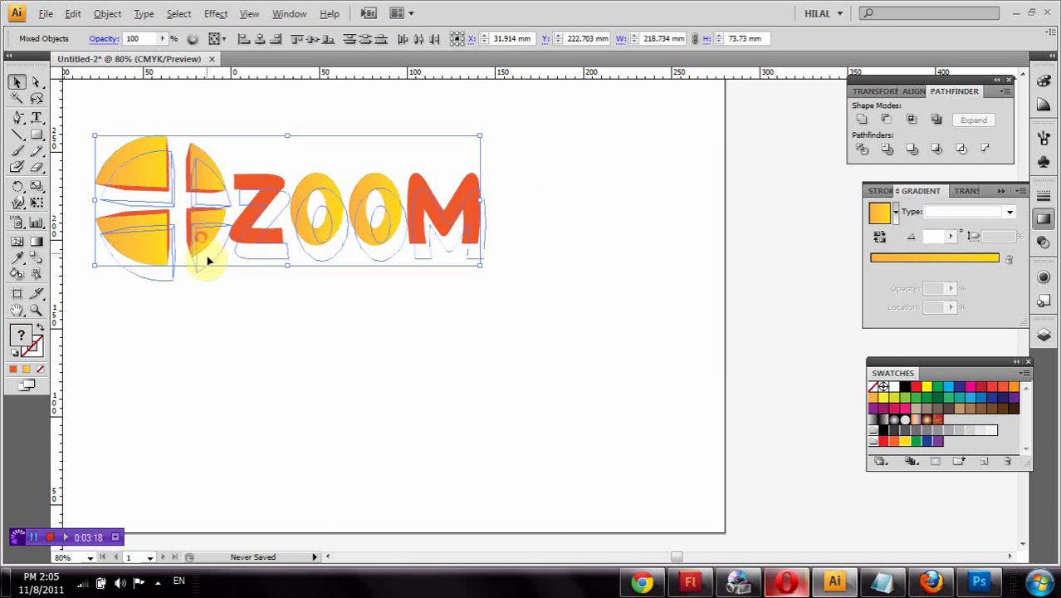
{"action": "left_click_drag", "start_coordinate": [272, 414], "coordinate": [384, 411]}
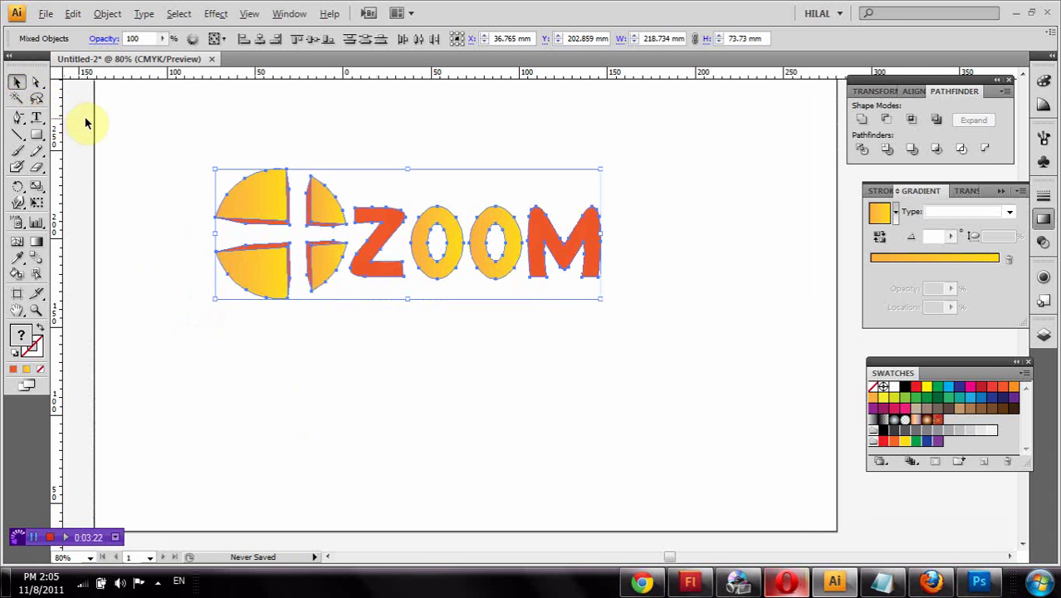
{"action": "left_click", "coordinate": [160, 139]}
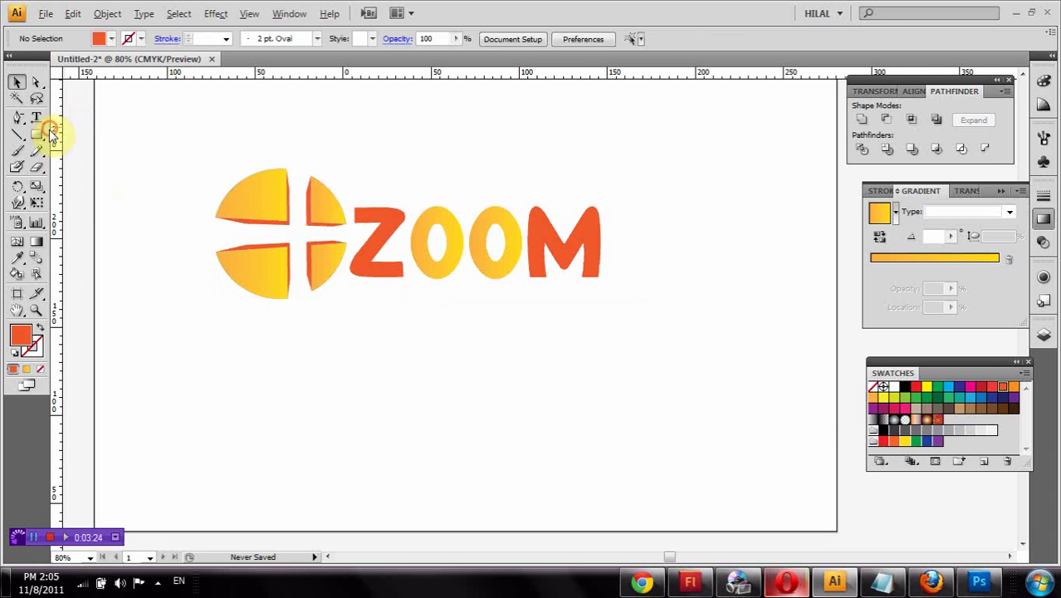
- Draw a flat ellipse below the logo and fill it with a black fading gradient preset
{"action": "left_click_drag", "start_coordinate": [39, 133], "coordinate": [86, 166]}
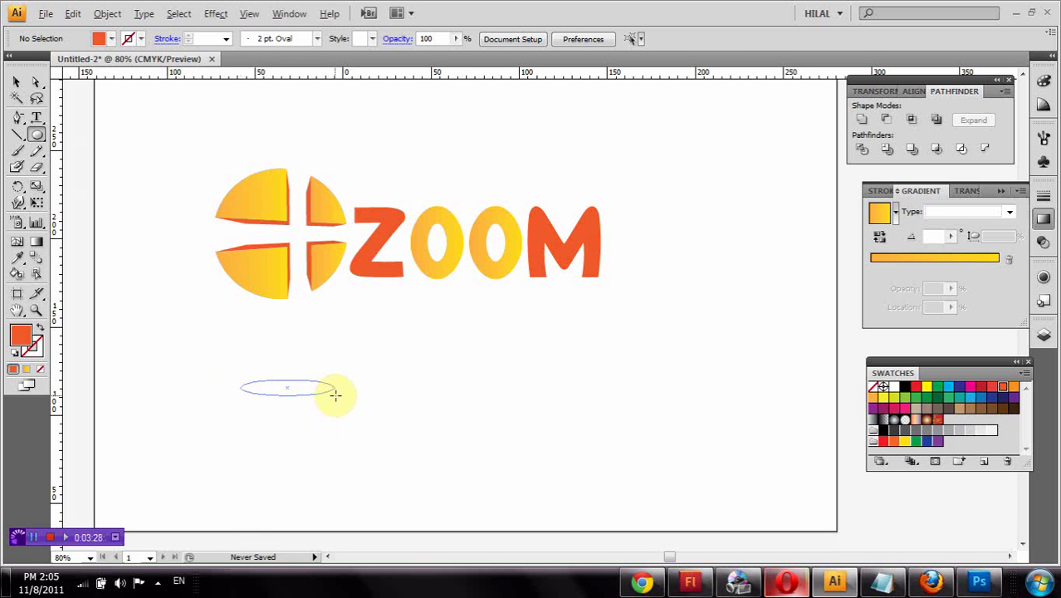
{"action": "left_click_drag", "start_coordinate": [240, 382], "coordinate": [335, 395]}
{"action": "left_click", "coordinate": [17, 80]}
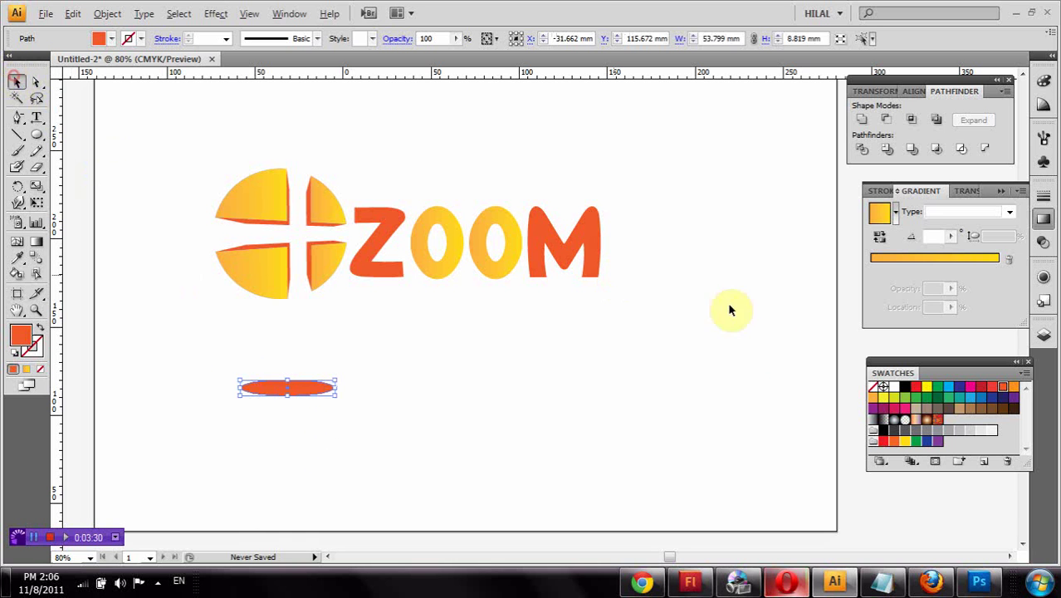
{"action": "left_click", "coordinate": [895, 216]}
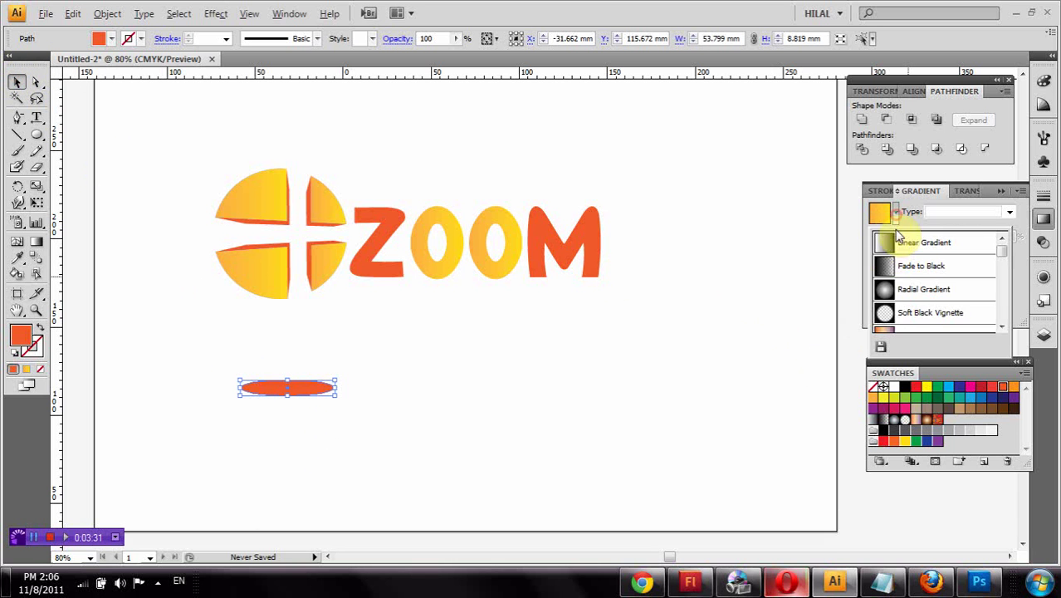
{"action": "left_click", "coordinate": [893, 274]}
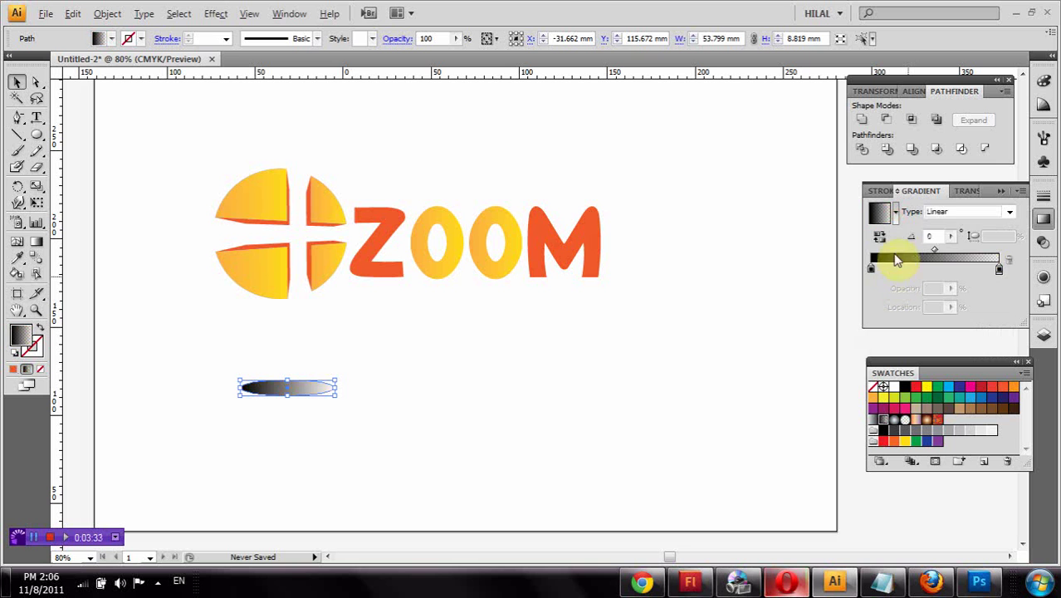
- Change the ellipse's gradient type to Radial
{"action": "left_click", "coordinate": [963, 212]}
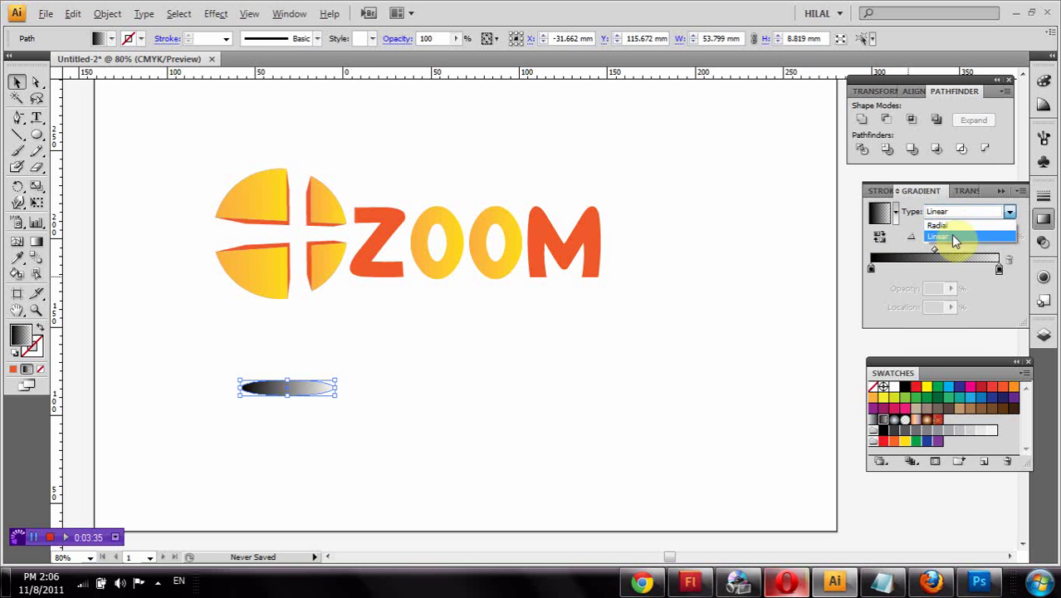
{"action": "left_click", "coordinate": [953, 237]}
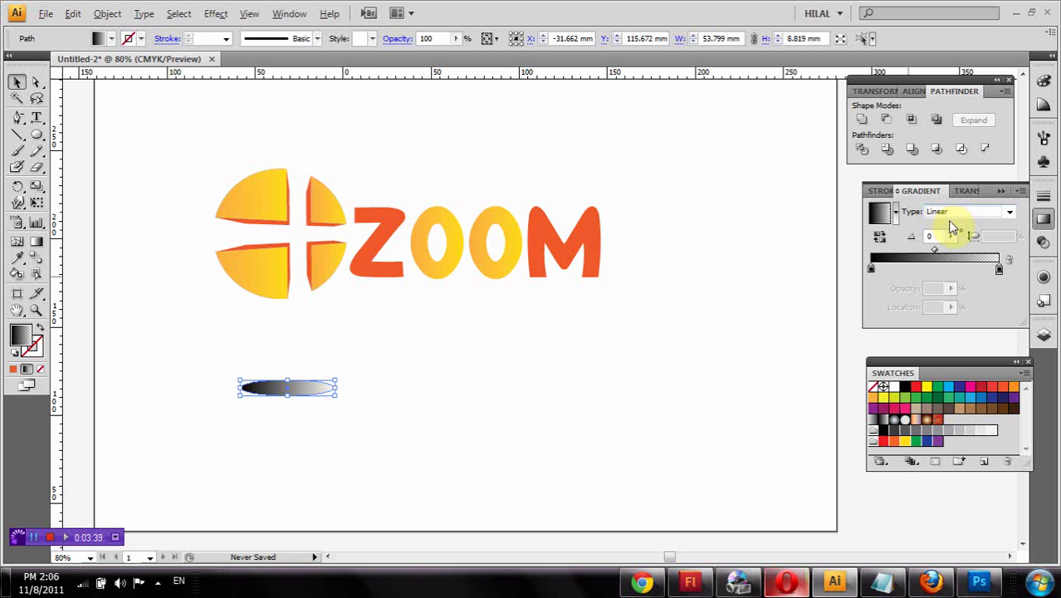
{"action": "left_click", "coordinate": [953, 212]}
{"action": "left_click", "coordinate": [955, 235]}
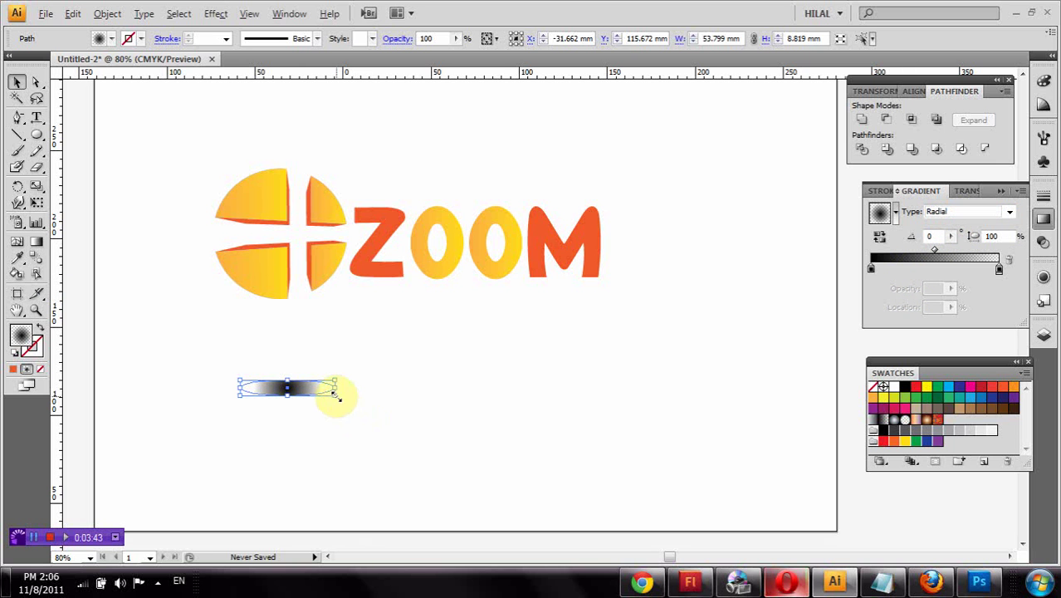
- Adjust the radial gradient, then resize and position the ellipse beneath the logo
{"action": "key", "text": "g"}
{"action": "left_click_drag", "start_coordinate": [455, 451], "coordinate": [230, 384]}
{"action": "left_click_drag", "start_coordinate": [333, 397], "coordinate": [471, 415]}
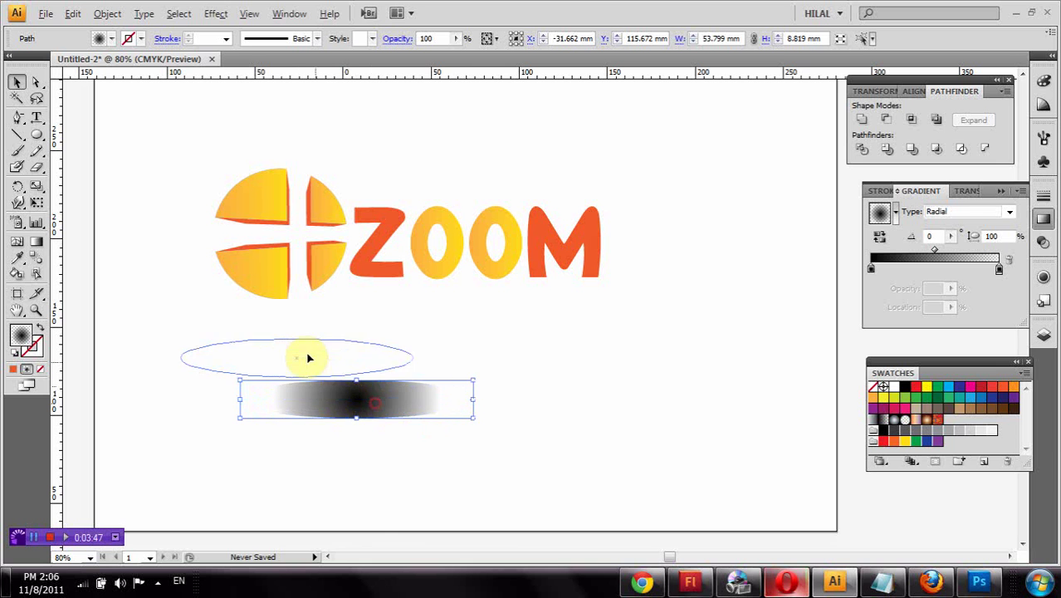
{"action": "left_click_drag", "start_coordinate": [376, 401], "coordinate": [294, 352]}
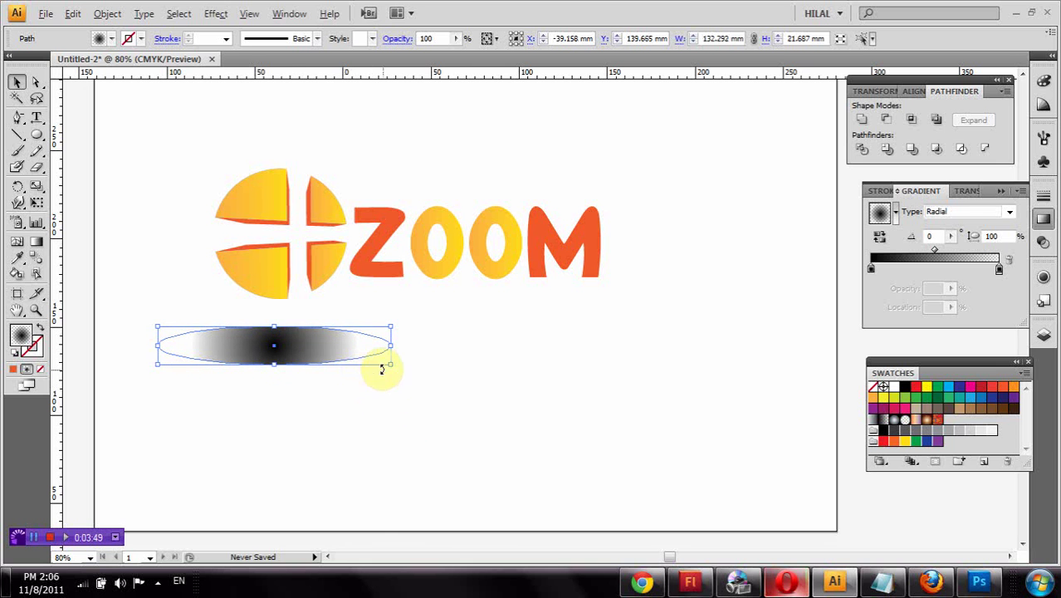
{"action": "left_click_drag", "start_coordinate": [390, 366], "coordinate": [331, 355]}
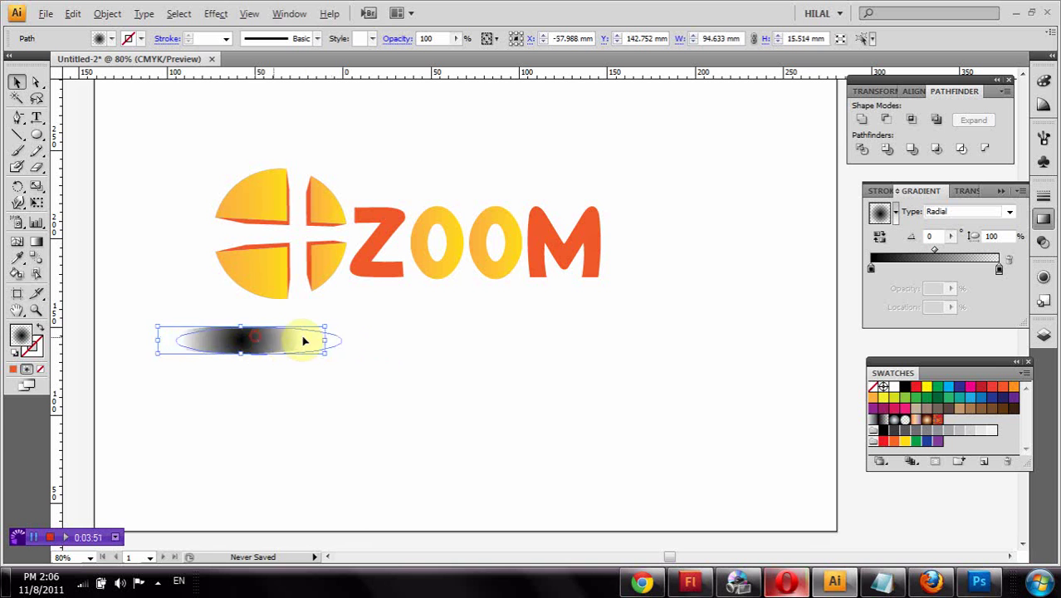
{"action": "left_click_drag", "start_coordinate": [257, 340], "coordinate": [299, 342]}
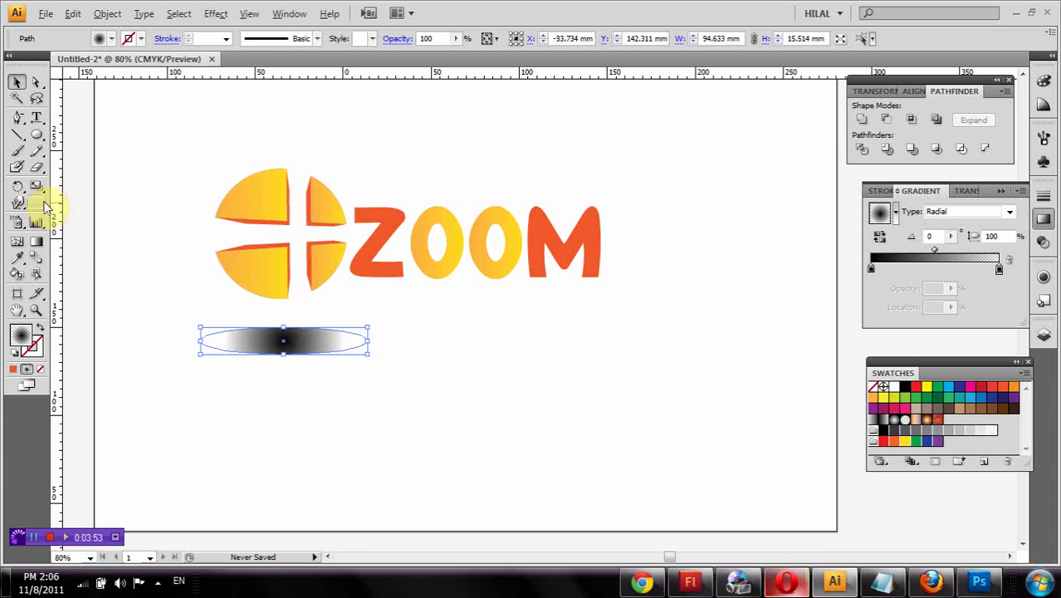
{"action": "left_click", "coordinate": [301, 495]}
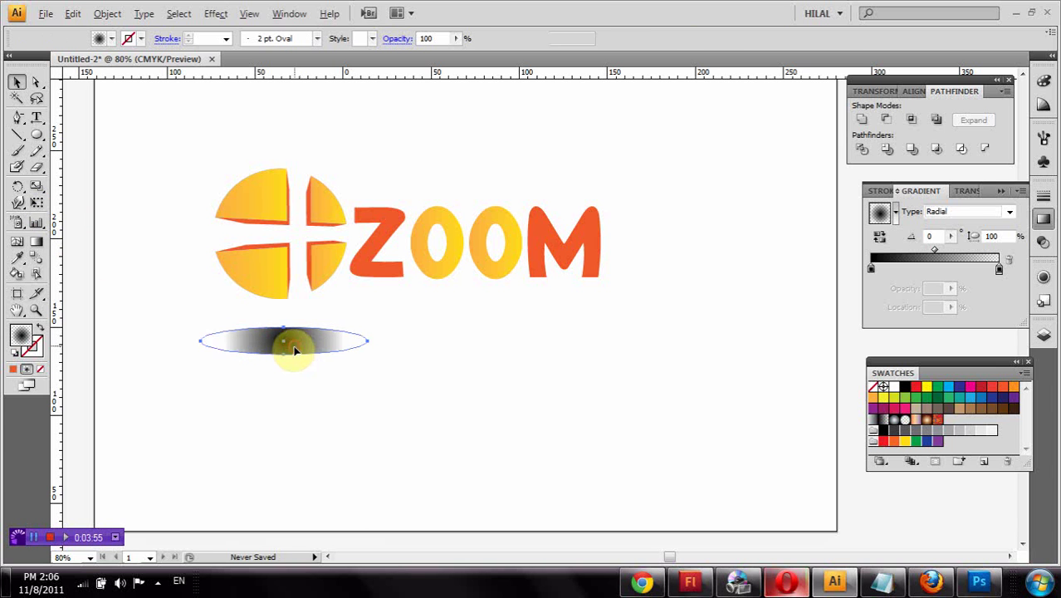
{"action": "left_click", "coordinate": [284, 342]}
- Apply a Gaussian Blur to the grey shadow ellipse
{"action": "left_click", "coordinate": [212, 14]}
{"action": "mouse_move", "coordinate": [230, 271]}
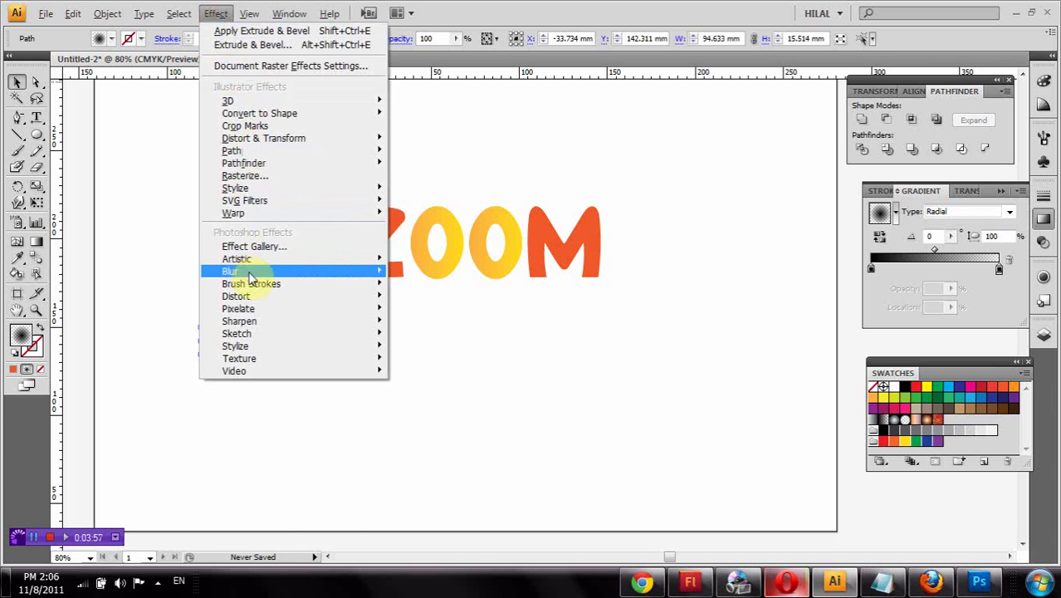
{"action": "left_click", "coordinate": [443, 274]}
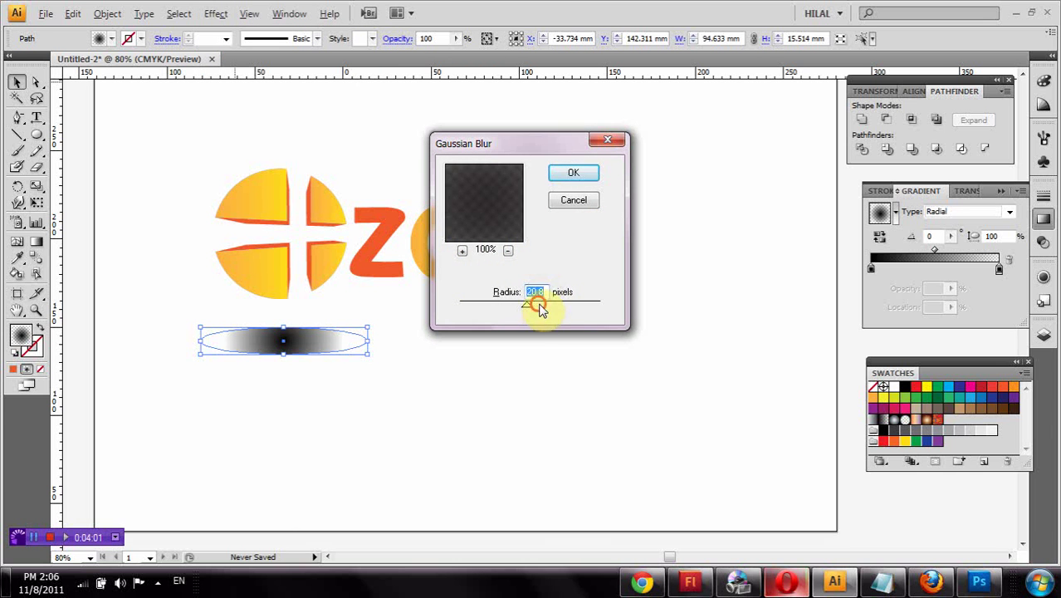
{"action": "left_click", "coordinate": [572, 172]}
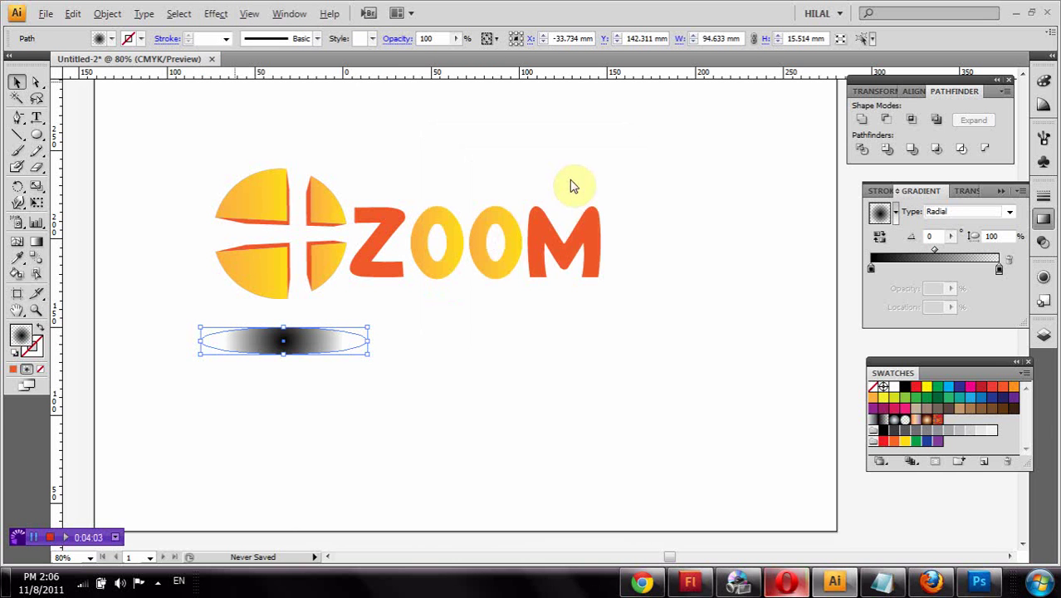
- Set the blurred shadow ellipse's opacity to 47%, then deselect it
{"action": "left_click", "coordinate": [457, 38]}
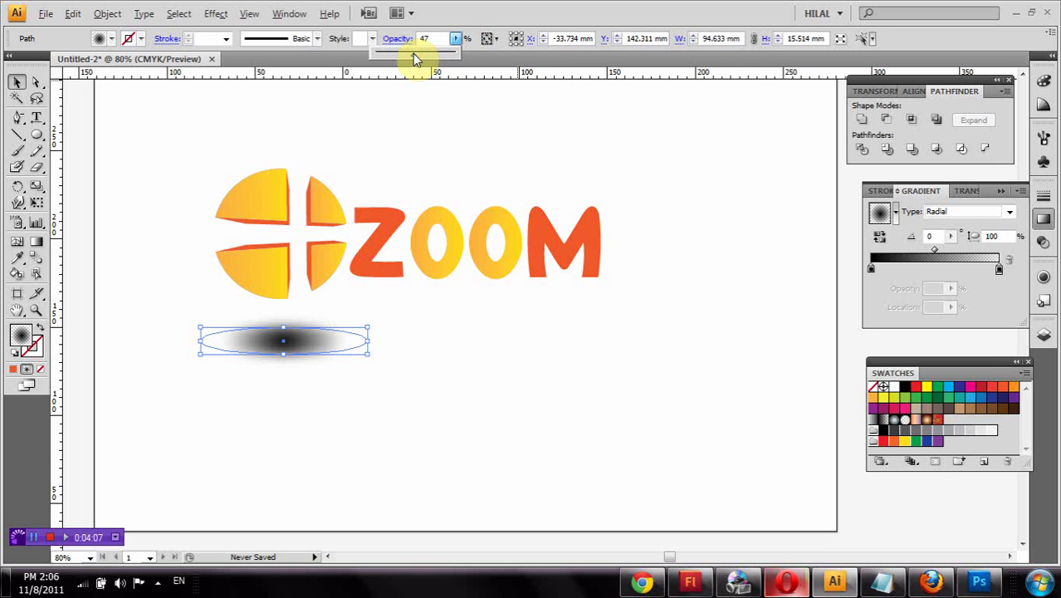
{"action": "left_click", "coordinate": [410, 119]}
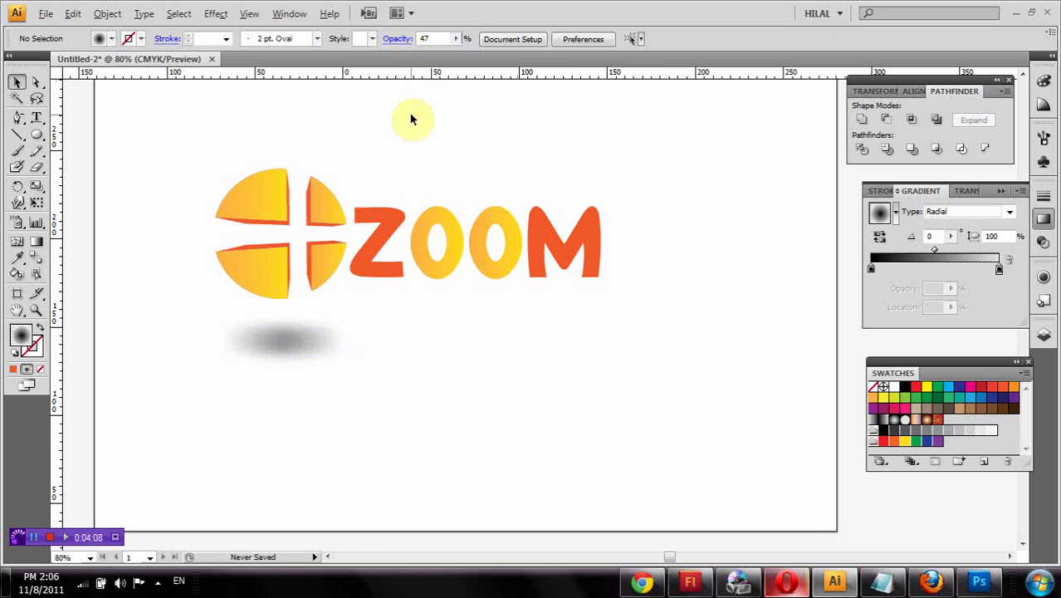
{"action": "left_click", "coordinate": [282, 355]}
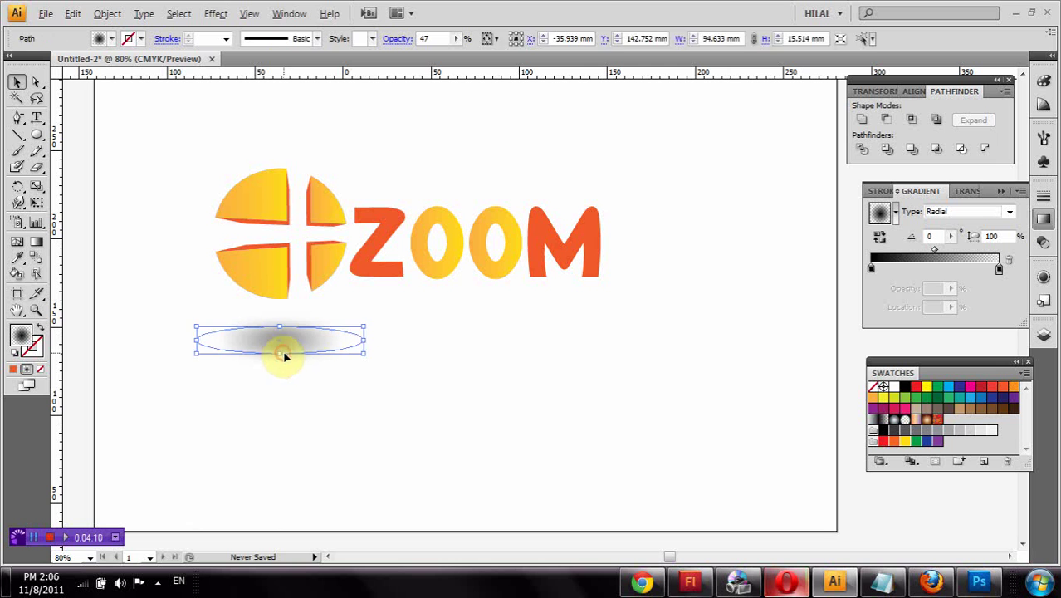
{"action": "left_click", "coordinate": [613, 380]}
- Select the ZOOM lettering and enlarge it about 1.7 times proportionally
{"action": "left_click_drag", "start_coordinate": [644, 186], "coordinate": [360, 252]}
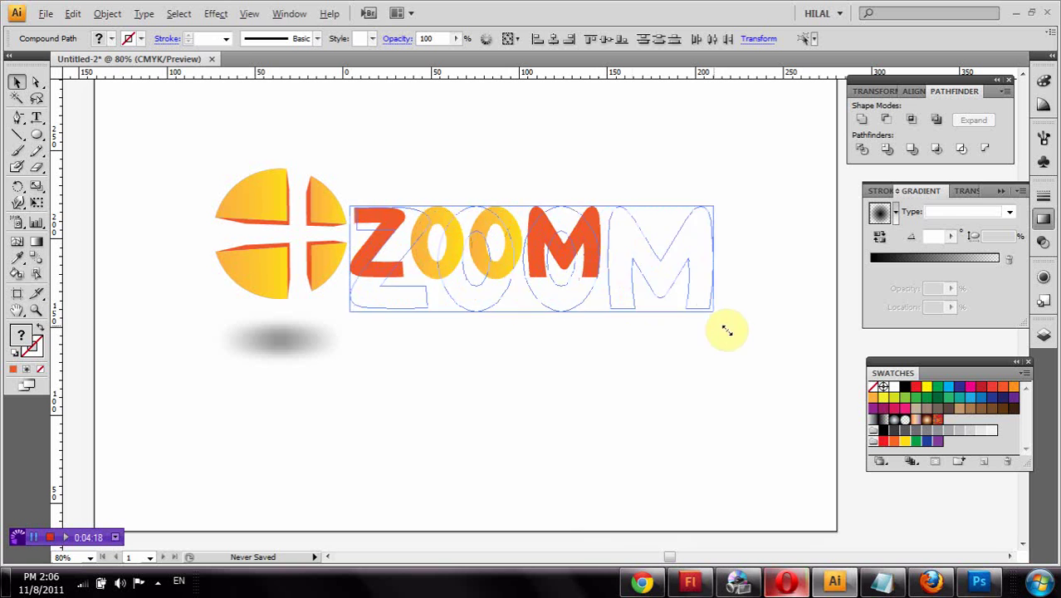
{"action": "left_click_drag", "start_coordinate": [598, 279], "coordinate": [768, 347]}
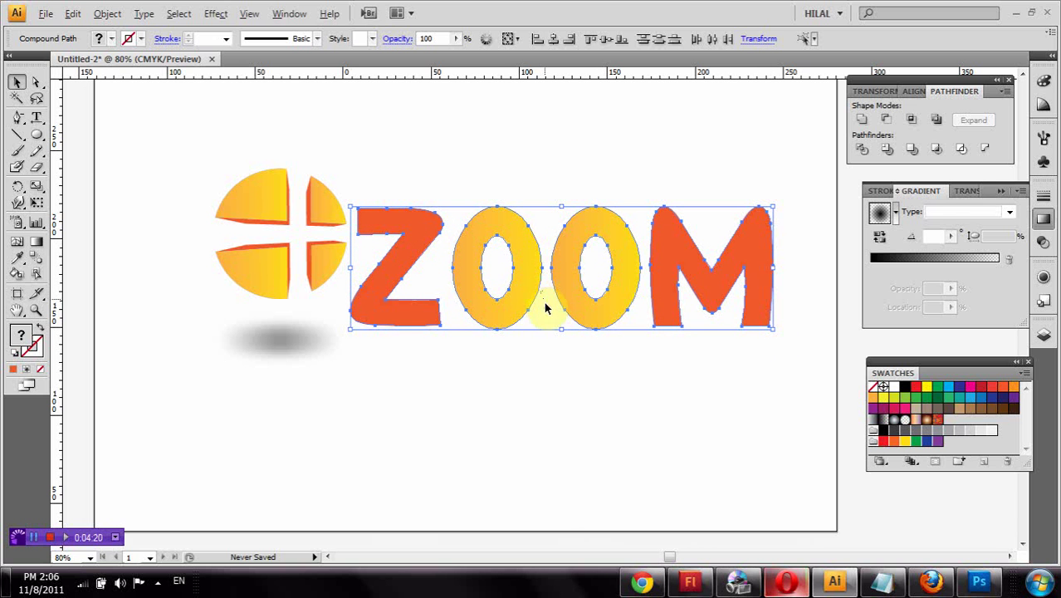
{"action": "right_click", "coordinate": [516, 292]}
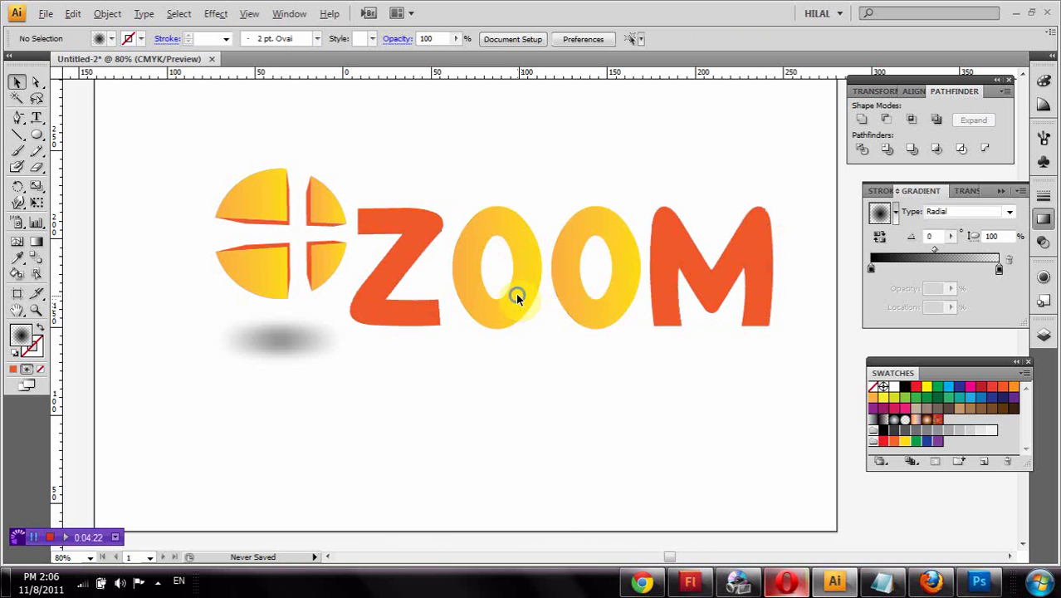
{"action": "left_click", "coordinate": [401, 357]}
- Group the ZOOM letters and nudge the group slightly lower beside the circle
{"action": "left_click_drag", "start_coordinate": [425, 345], "coordinate": [766, 300]}
{"action": "right_click", "coordinate": [764, 305]}
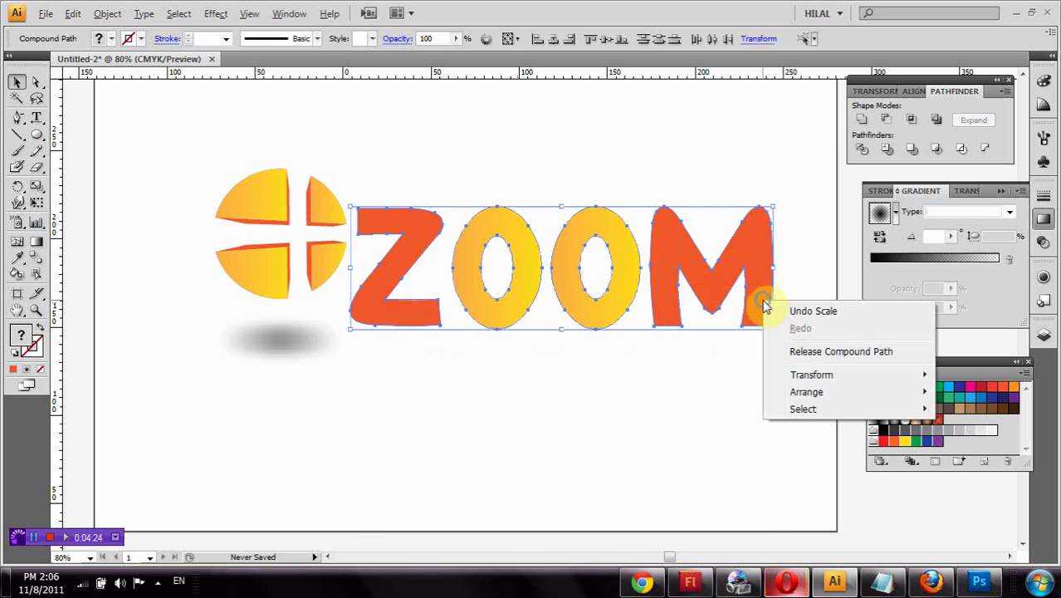
{"action": "left_click", "coordinate": [107, 13]}
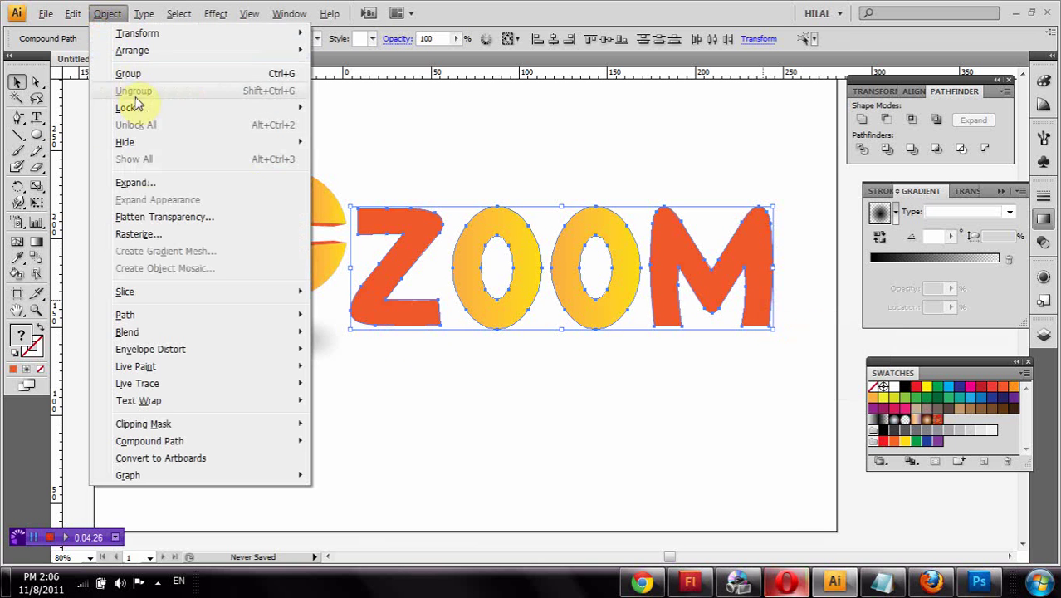
{"action": "left_click", "coordinate": [145, 77]}
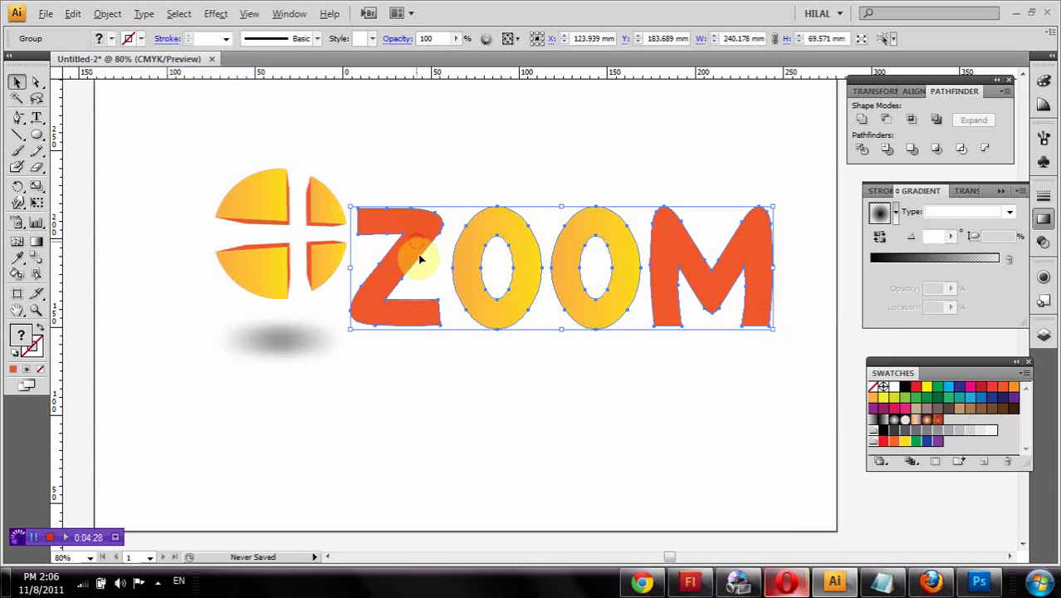
{"action": "mouse_move", "coordinate": [421, 260]}
{"action": "left_mouse_down"}
{"action": "mouse_move", "coordinate": [429, 268]}
{"action": "mouse_move", "coordinate": [415, 263]}
{"action": "left_mouse_up"}
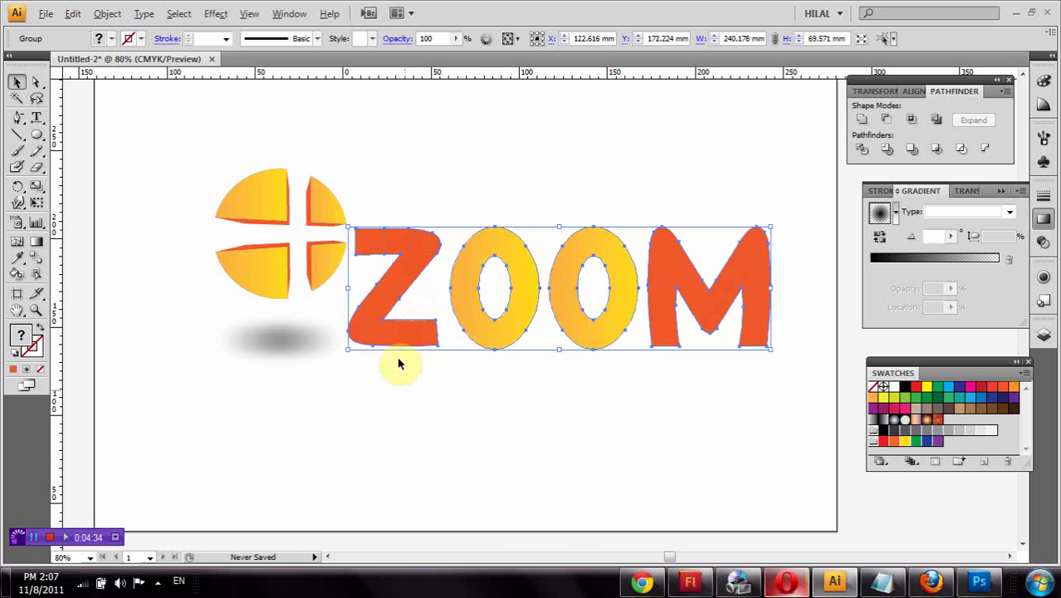
{"action": "left_click", "coordinate": [387, 400]}
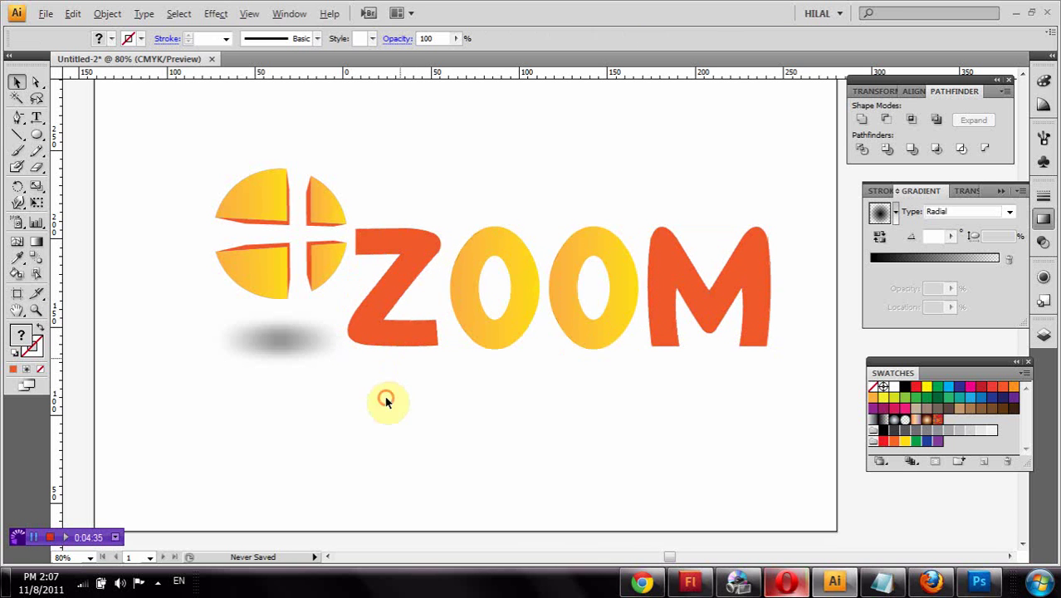
- Nudge the shadow ellipse up, narrow it to about 84.7 mm, and fade it to 34% opacity
{"action": "left_click", "coordinate": [279, 337]}
{"action": "left_click_drag", "start_coordinate": [282, 338], "coordinate": [282, 332]}
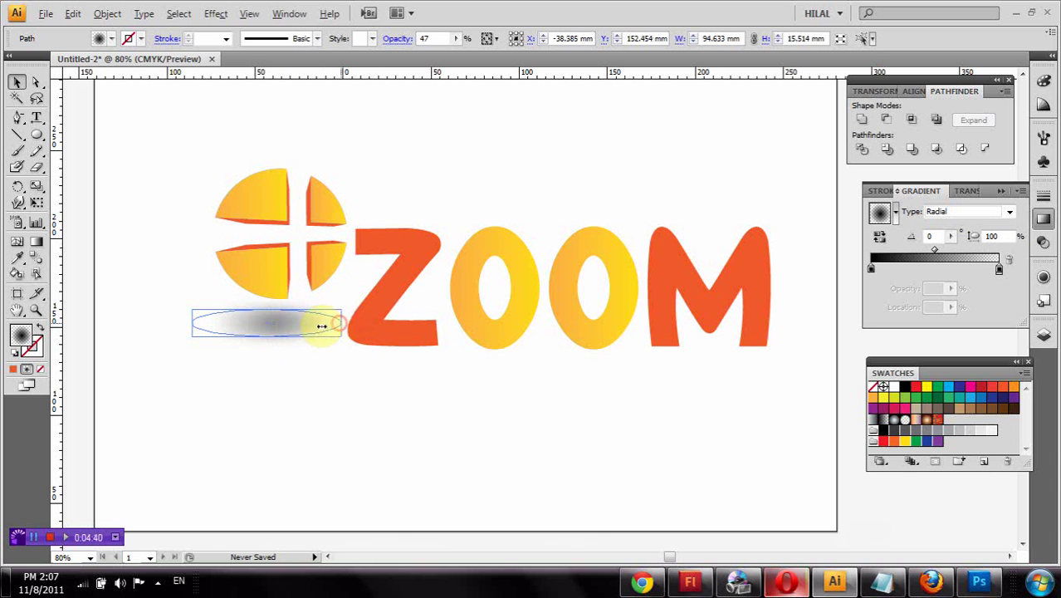
{"action": "mouse_move", "coordinate": [321, 325]}
{"action": "left_mouse_down"}
{"action": "mouse_move", "coordinate": [281, 326]}
{"action": "mouse_move", "coordinate": [297, 330]}
{"action": "left_mouse_up"}
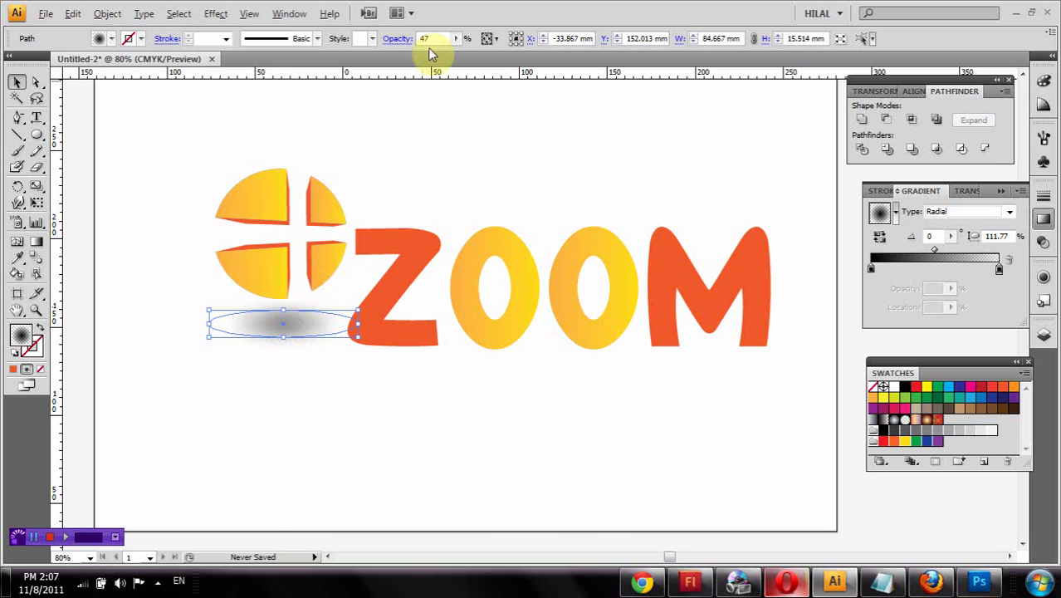
{"action": "left_click", "coordinate": [455, 39]}
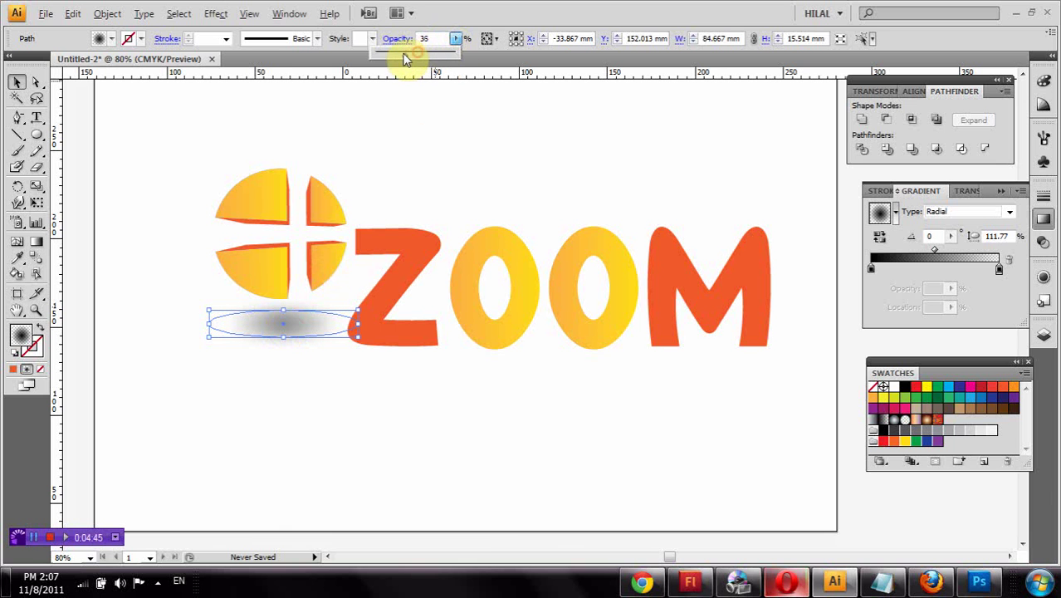
{"action": "left_click_drag", "start_coordinate": [407, 205], "coordinate": [446, 251]}
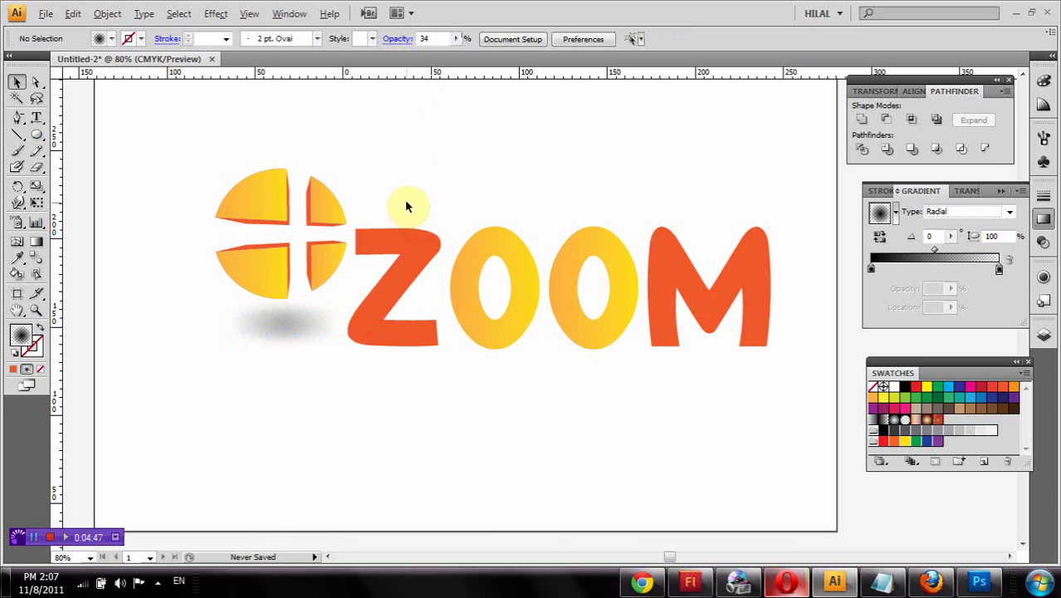
{"action": "left_click_drag", "start_coordinate": [499, 274], "coordinate": [718, 308]}
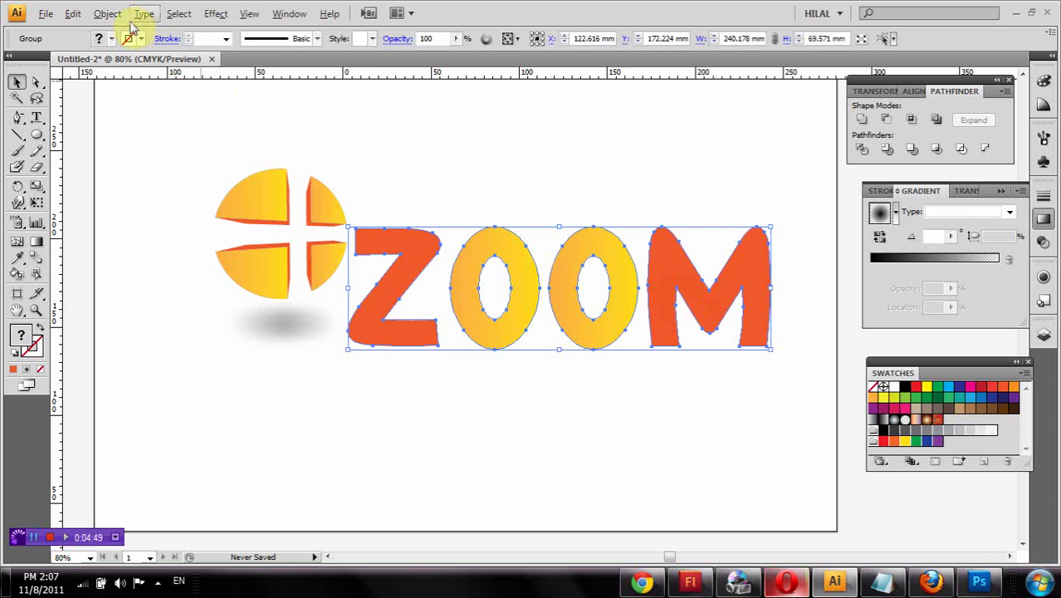
- Give the ZOOM letters a thin black outline
{"action": "left_click", "coordinate": [98, 39]}
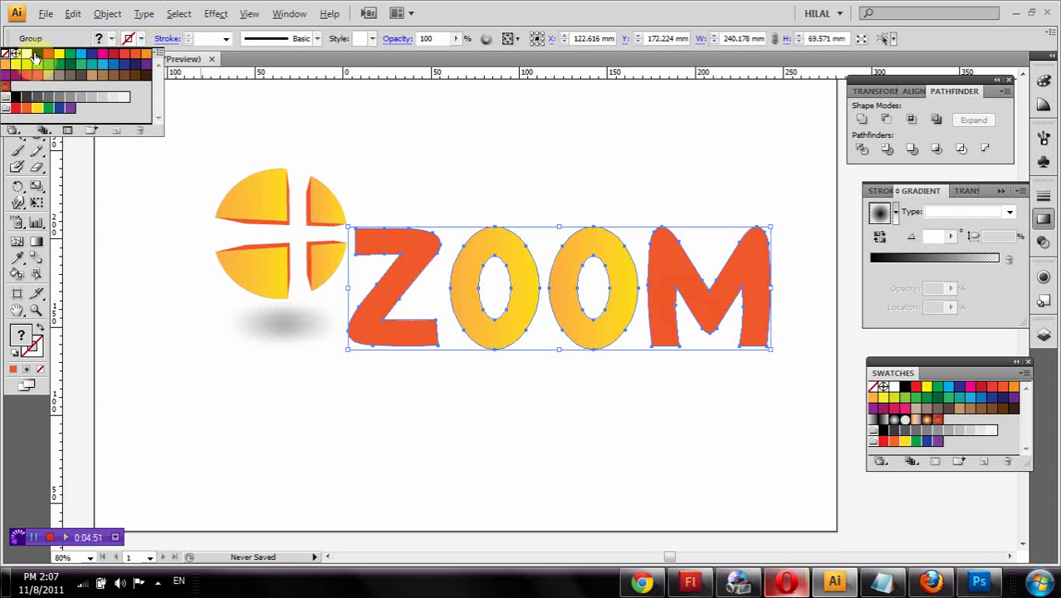
{"action": "left_click", "coordinate": [35, 55]}
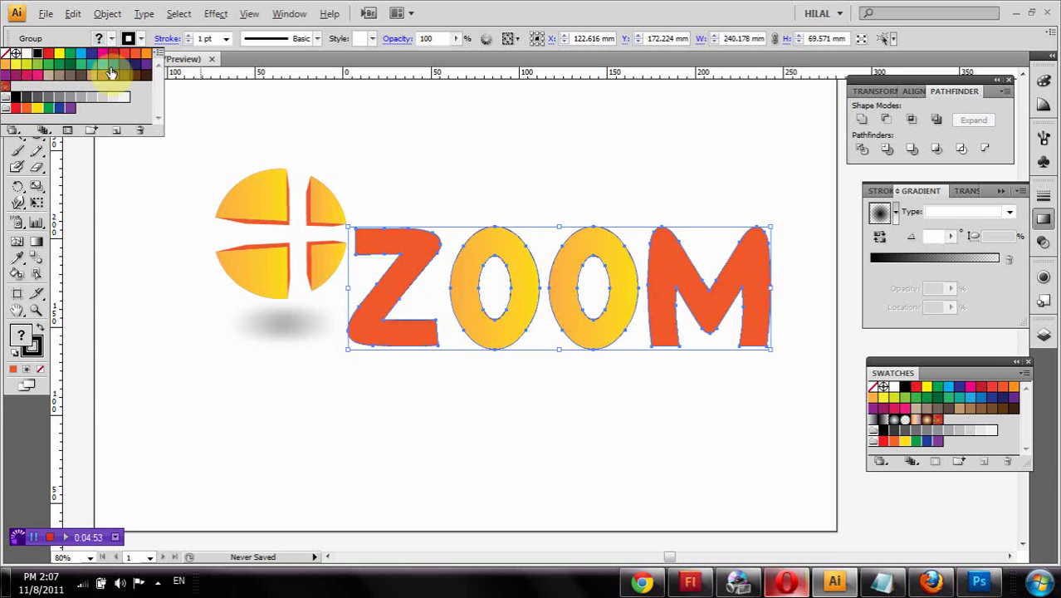
{"action": "left_click", "coordinate": [368, 105]}
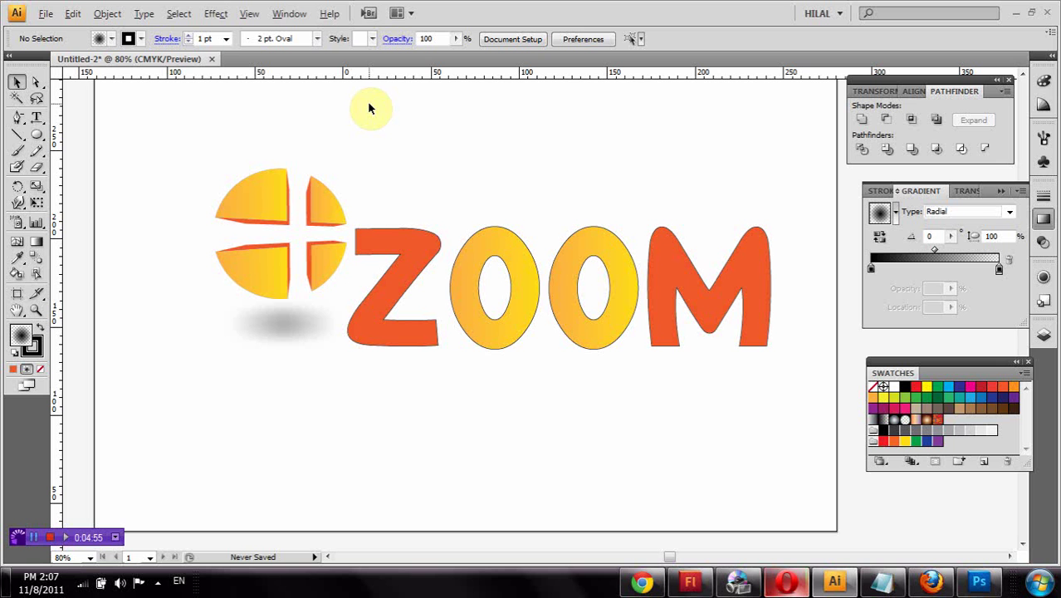
- Group the whole logo with its shadow, shrink it to 197 mm wide, and centre it
{"action": "left_click_drag", "start_coordinate": [166, 149], "coordinate": [772, 408]}
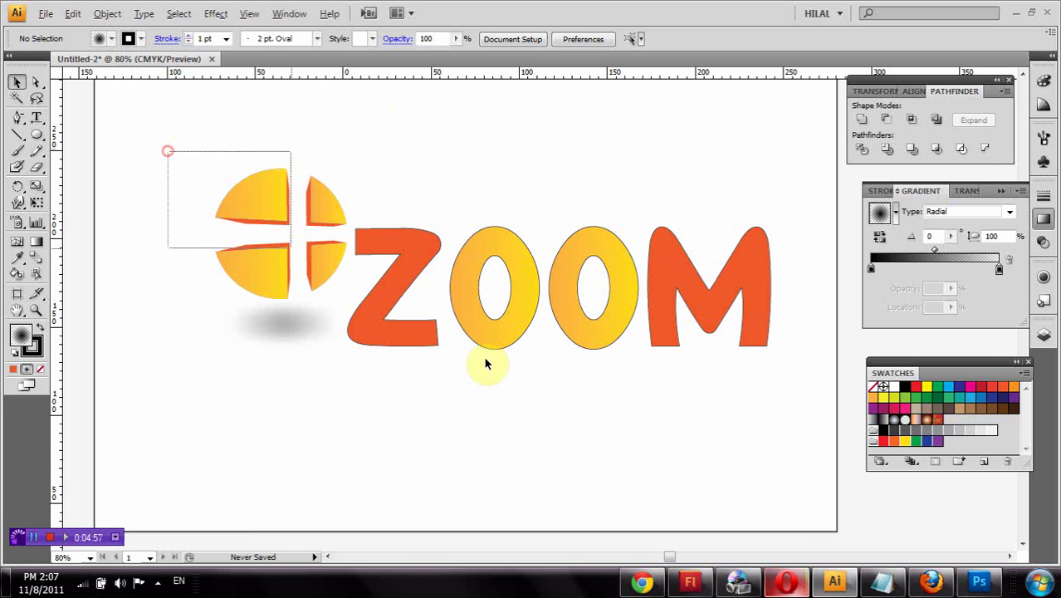
{"action": "right_click", "coordinate": [702, 309]}
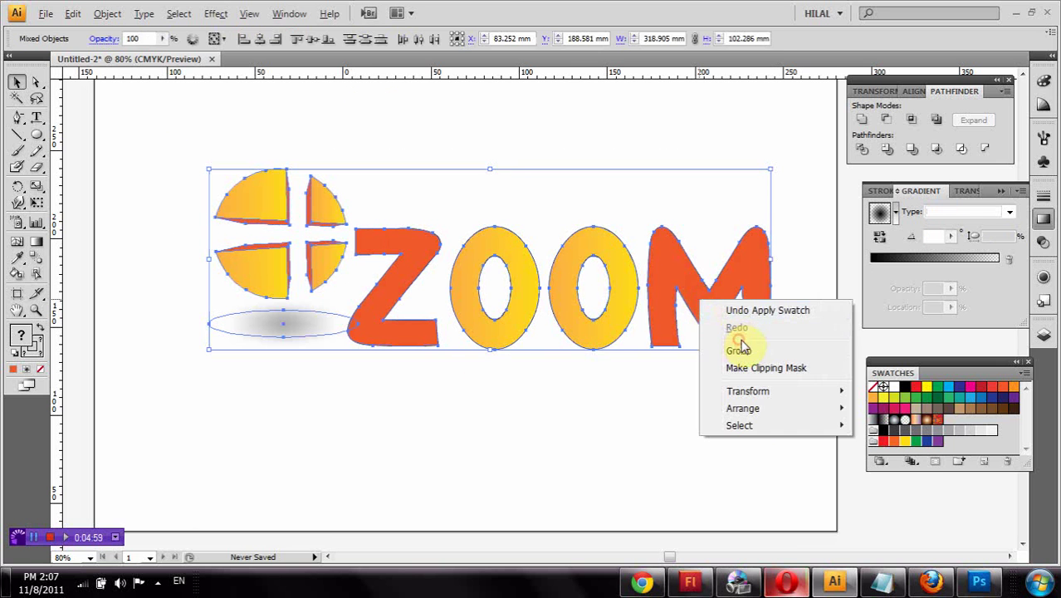
{"action": "left_click", "coordinate": [738, 349]}
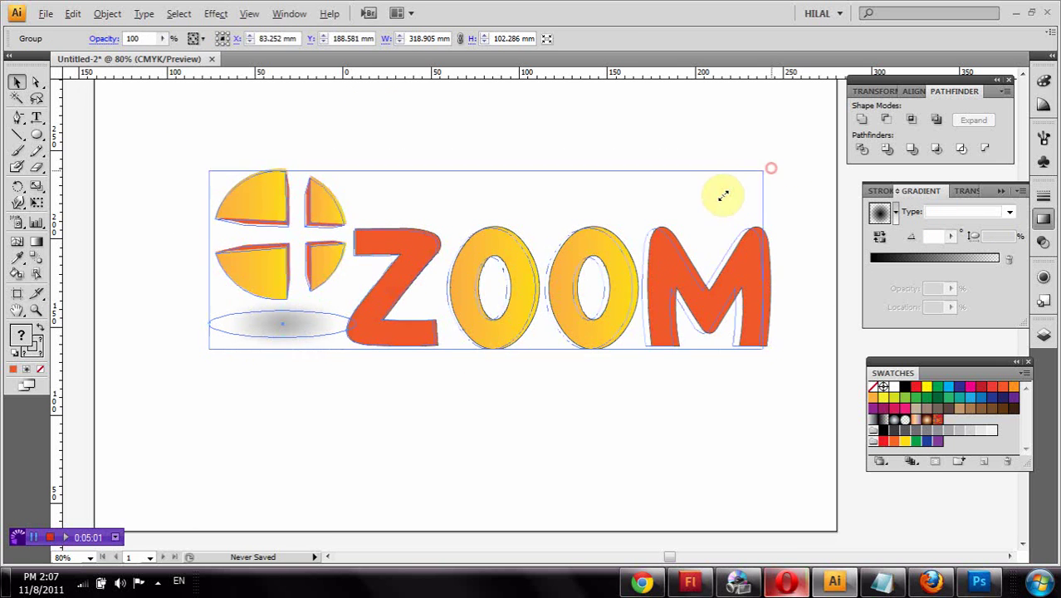
{"action": "left_click_drag", "start_coordinate": [772, 168], "coordinate": [557, 238]}
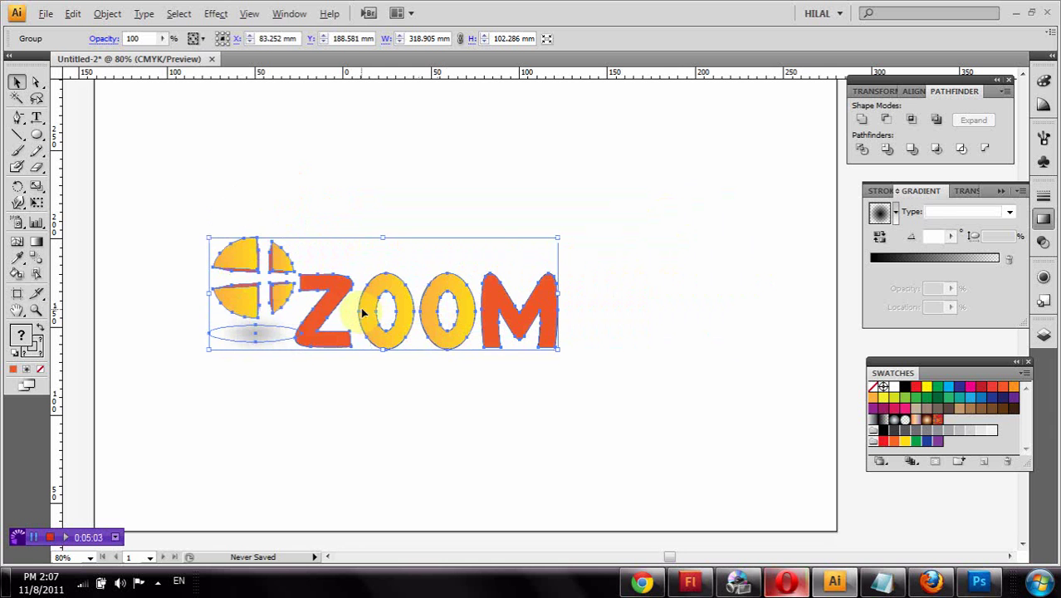
{"action": "left_click_drag", "start_coordinate": [380, 334], "coordinate": [465, 285]}
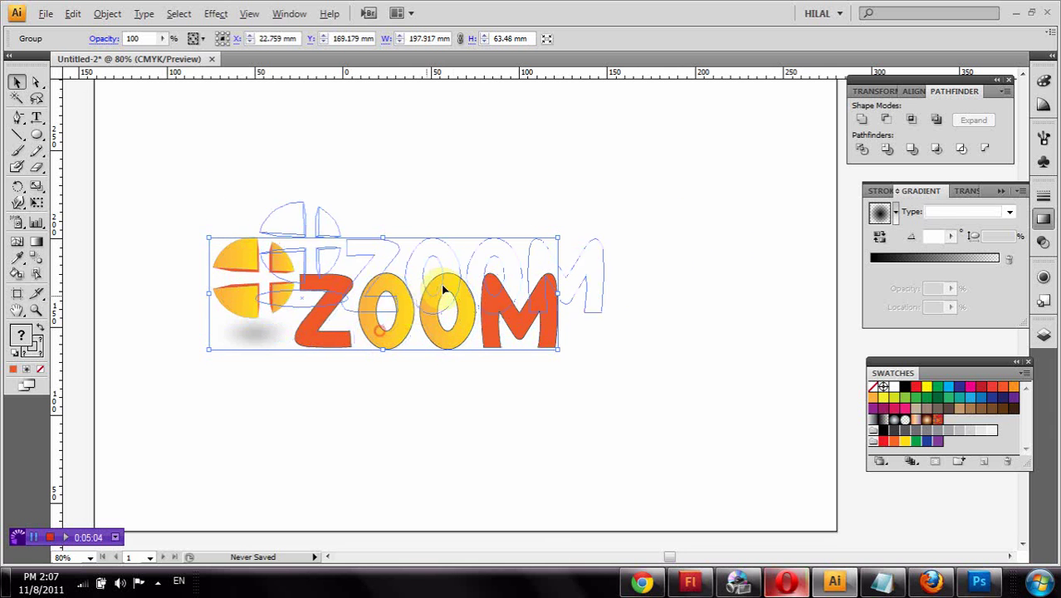
{"action": "left_click", "coordinate": [417, 440]}
{"action": "scroll", "coordinate": [95, 255], "scroll_direction": "up", "scroll_amount": 2}
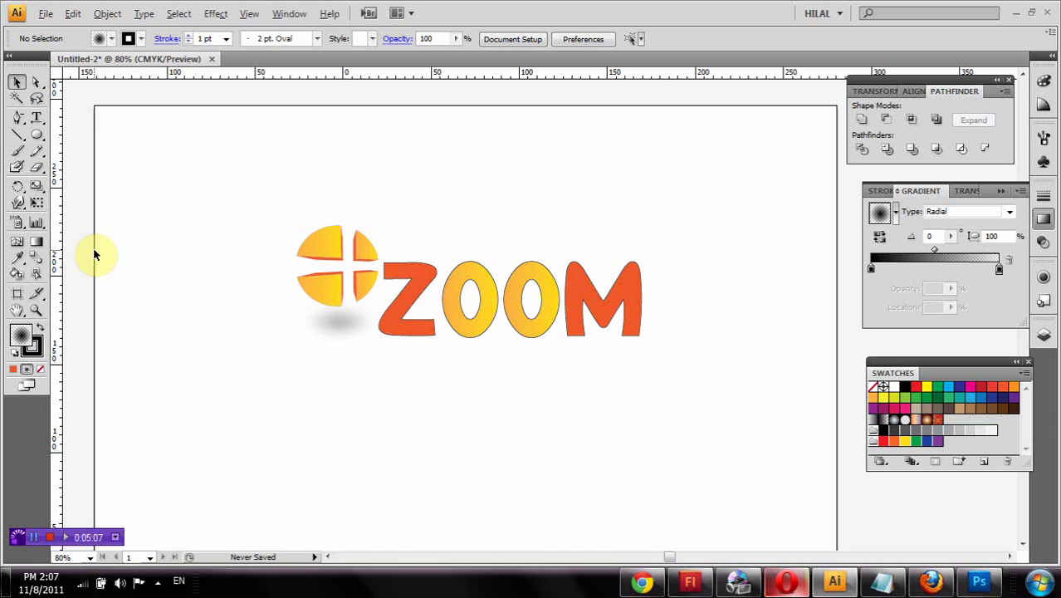
- Draw a 423.333 × 263.349 mm rectangle covering the artboard, filled flat light grey
{"action": "mouse_move", "coordinate": [36, 135]}
{"action": "left_mouse_down"}
{"action": "mouse_move", "coordinate": [140, 146]}
{"action": "mouse_move", "coordinate": [841, 495]}
{"action": "left_mouse_up"}
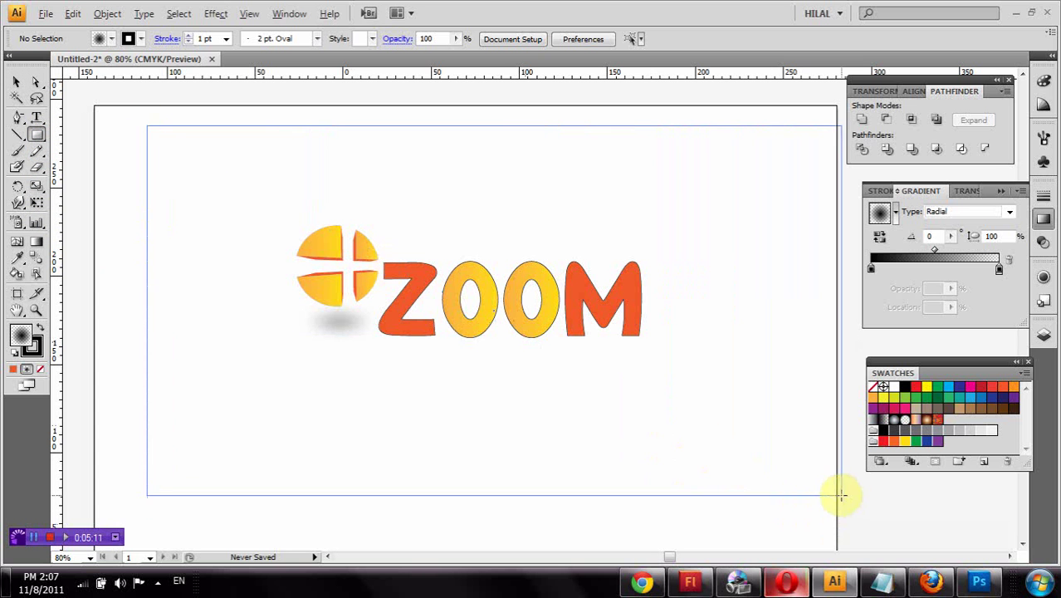
{"action": "left_click_drag", "start_coordinate": [841, 496], "coordinate": [839, 492]}
{"action": "scroll", "coordinate": [291, 359], "scroll_direction": "down", "scroll_amount": 3}
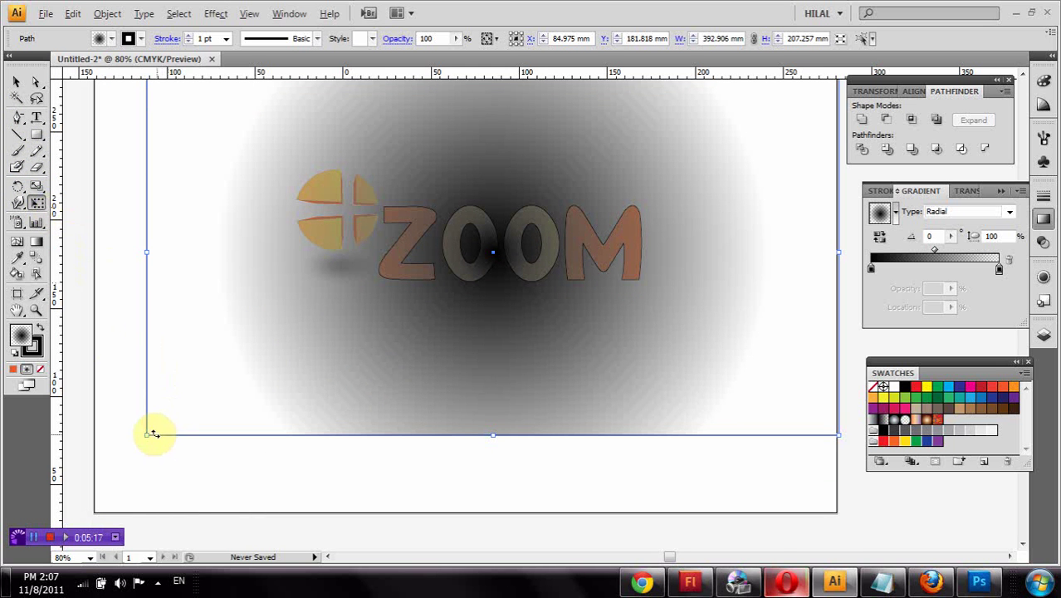
{"action": "left_click_drag", "start_coordinate": [148, 435], "coordinate": [90, 505]}
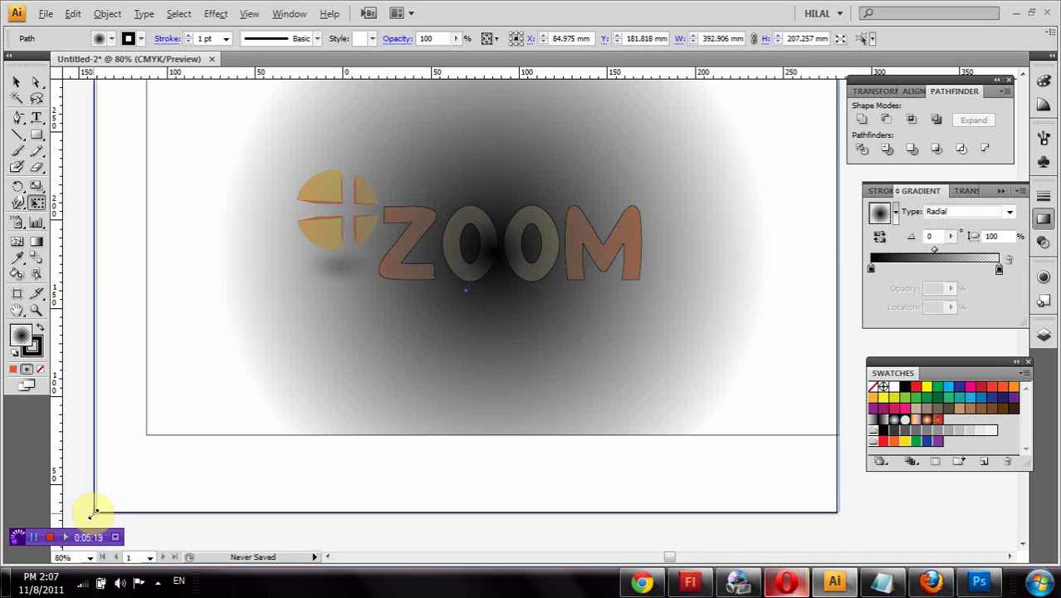
{"action": "scroll", "coordinate": [356, 383], "scroll_direction": "up", "scroll_amount": 3}
{"action": "scroll", "coordinate": [415, 315], "scroll_direction": "up", "scroll_amount": 2}
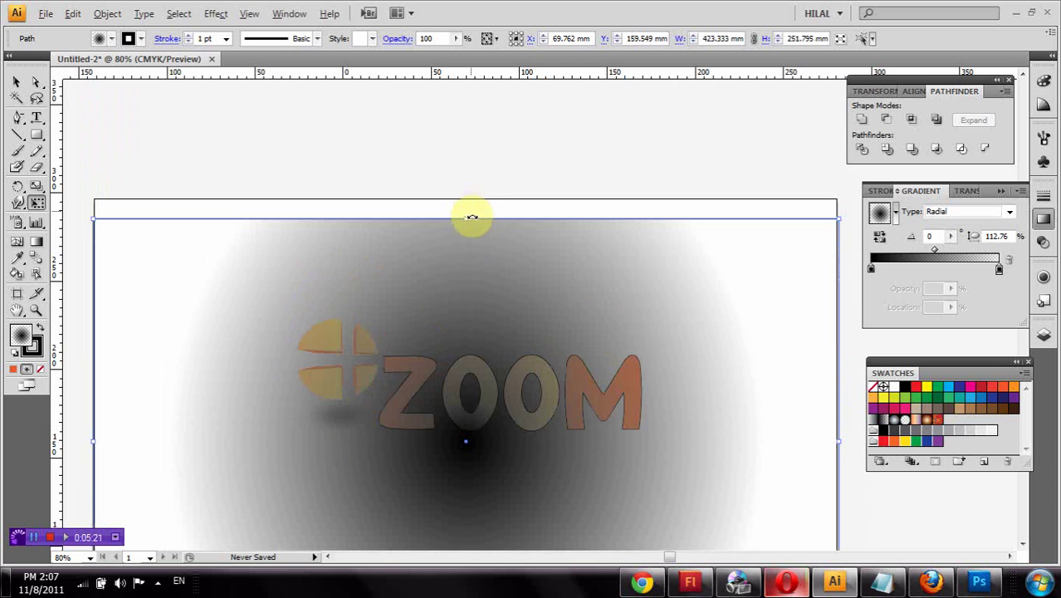
{"action": "left_click_drag", "start_coordinate": [468, 218], "coordinate": [461, 199]}
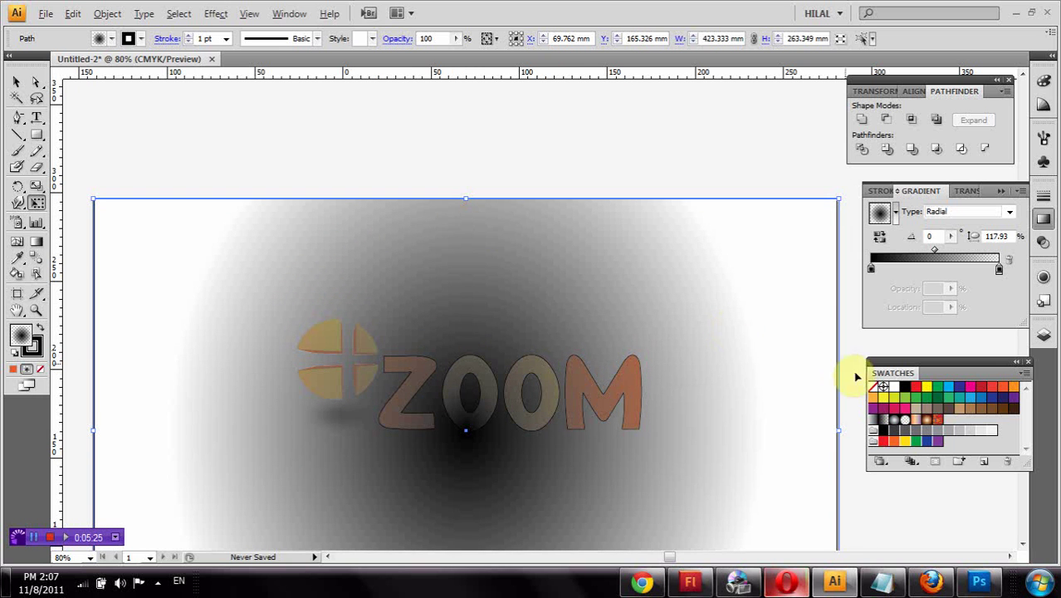
{"action": "left_click", "coordinate": [977, 433]}
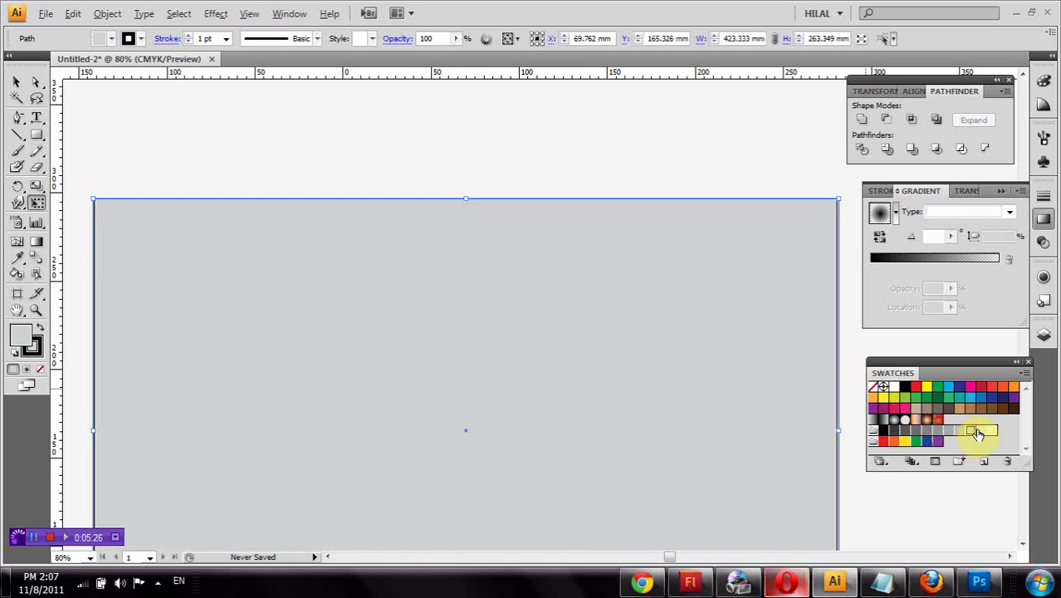
- Fill the background rectangle with a white-to-light-grey radial gradient
{"action": "left_click", "coordinate": [894, 216]}
{"action": "left_click", "coordinate": [902, 237]}
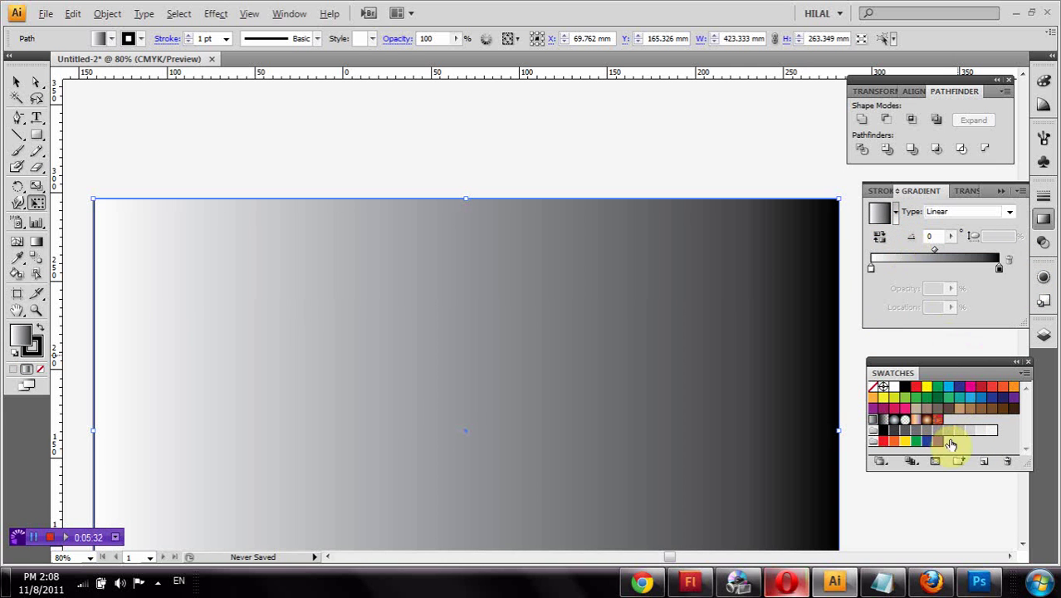
{"action": "left_click_drag", "start_coordinate": [958, 432], "coordinate": [1002, 271]}
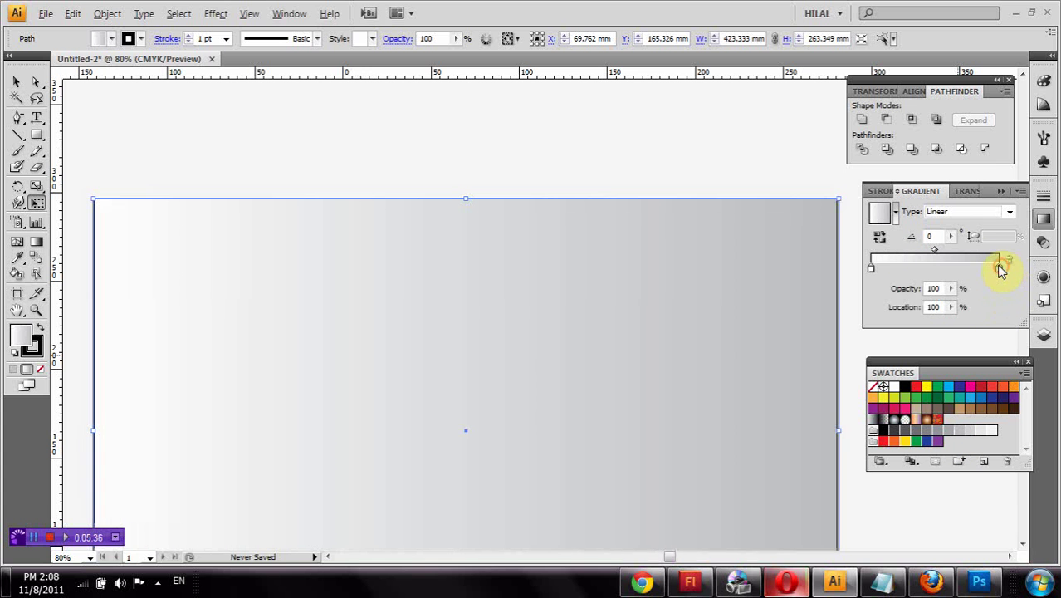
{"action": "left_click", "coordinate": [963, 212]}
{"action": "left_click", "coordinate": [955, 235]}
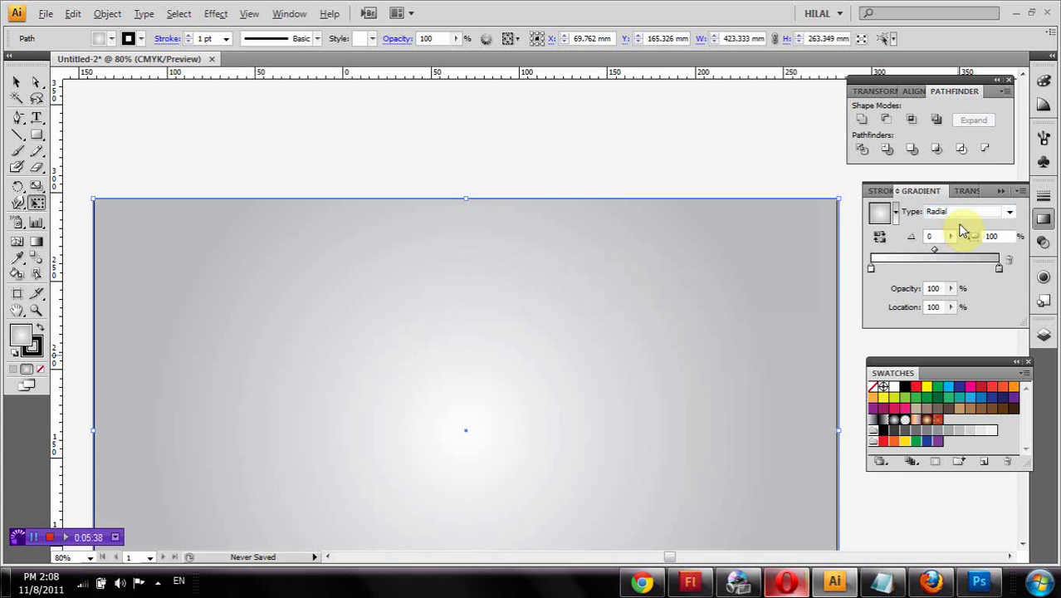
- Send the gradient rectangle to the back, behind the ZOOM logo
{"action": "scroll", "coordinate": [597, 249], "scroll_direction": "down", "scroll_amount": 3}
{"action": "right_click", "coordinate": [600, 287]}
{"action": "mouse_move", "coordinate": [643, 487]}
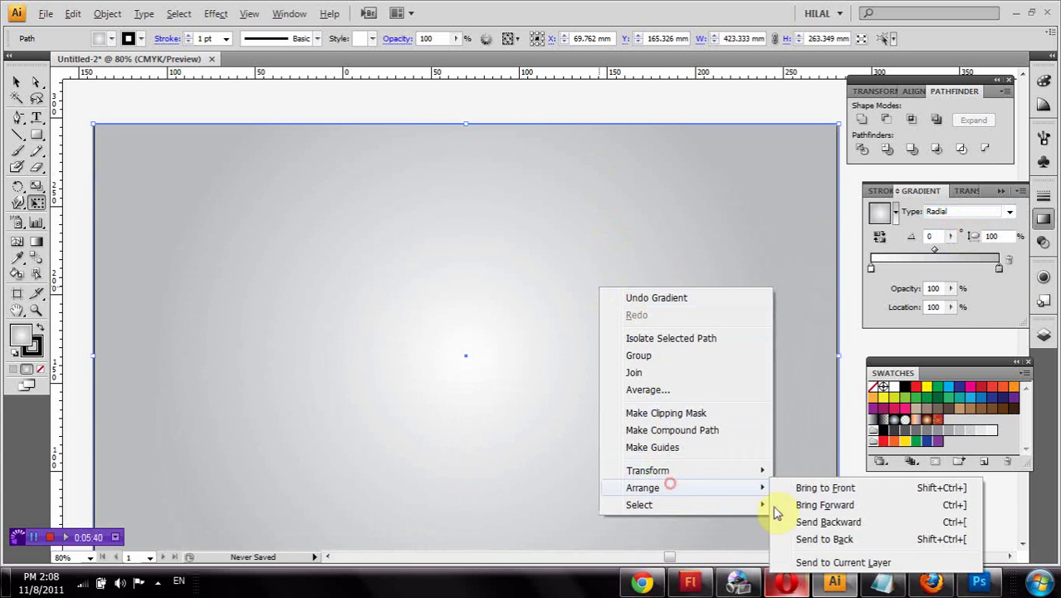
{"action": "left_click", "coordinate": [845, 541]}
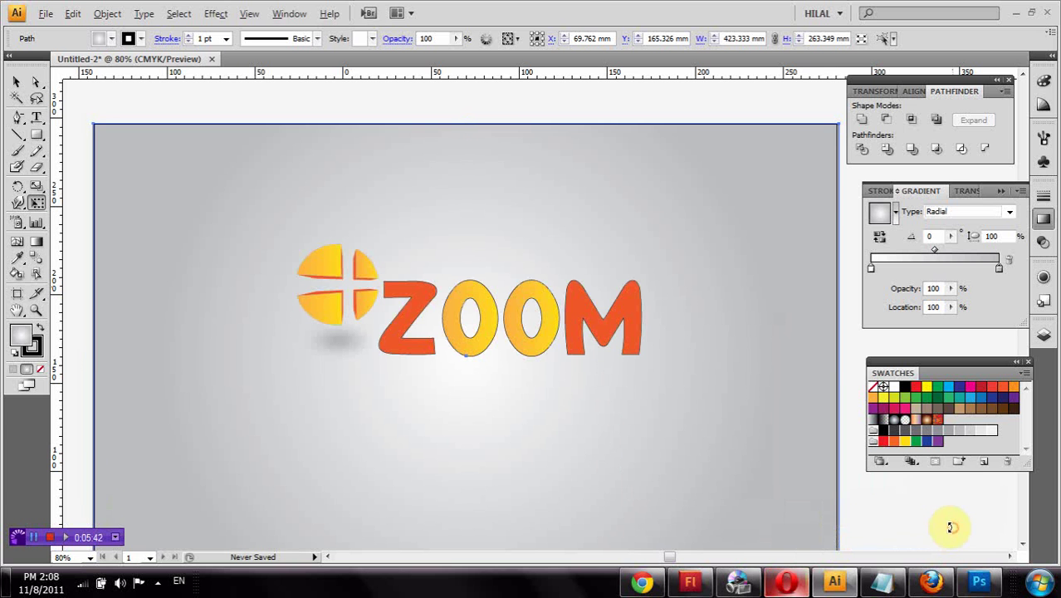
{"action": "left_click", "coordinate": [16, 83]}
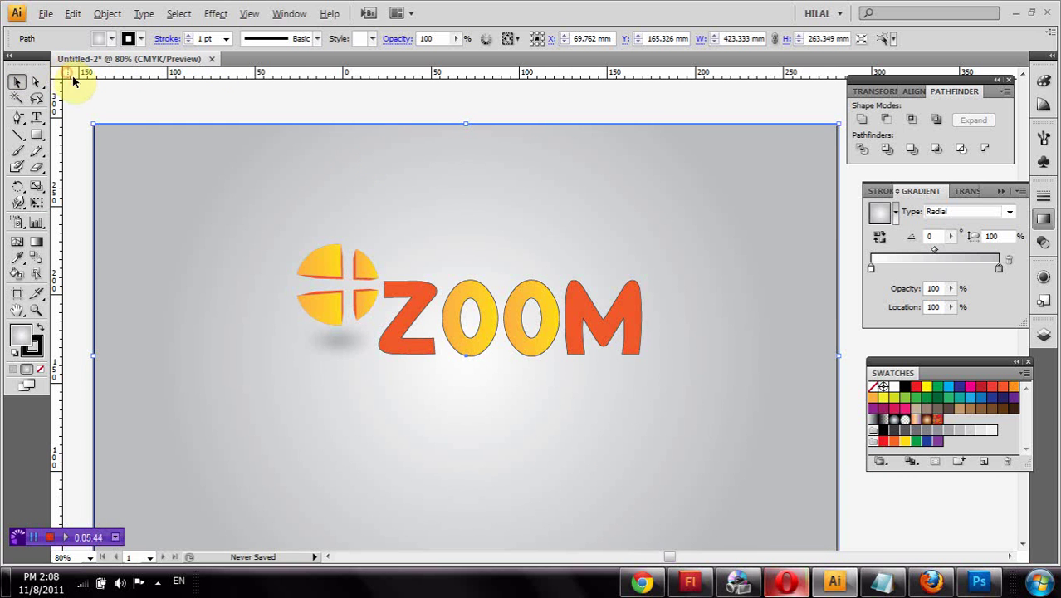
- Enlarge the ZOOM logo group and shift it up and slightly left on the background
{"action": "left_click", "coordinate": [108, 103]}
{"action": "scroll", "coordinate": [142, 133], "scroll_direction": "down", "scroll_amount": 3}
{"action": "left_click", "coordinate": [353, 208]}
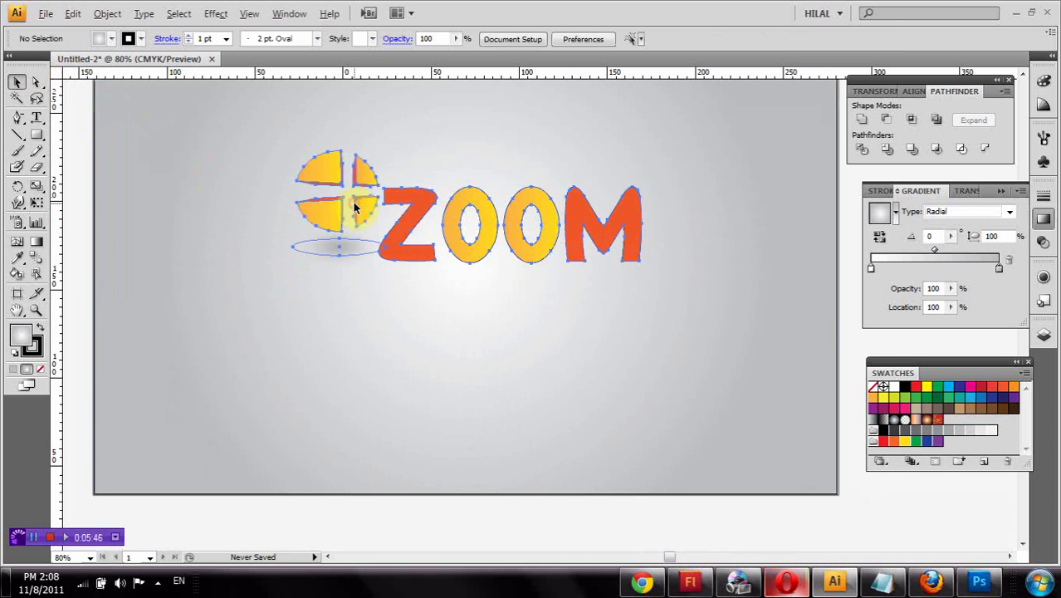
{"action": "left_click_drag", "start_coordinate": [352, 208], "coordinate": [350, 236]}
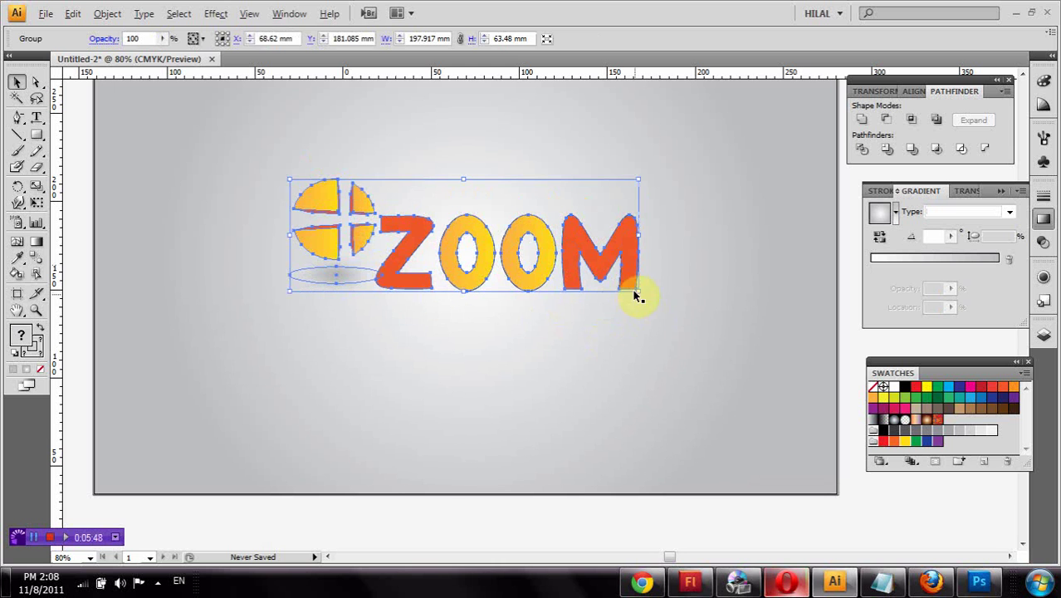
{"action": "left_click_drag", "start_coordinate": [640, 290], "coordinate": [732, 319]}
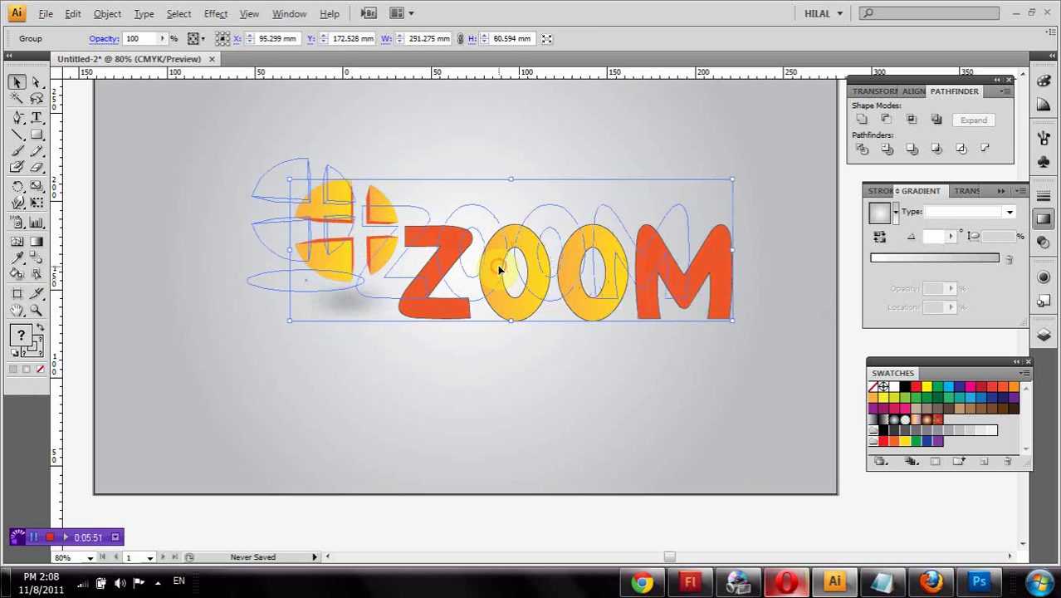
{"action": "left_click_drag", "start_coordinate": [541, 288], "coordinate": [498, 268]}
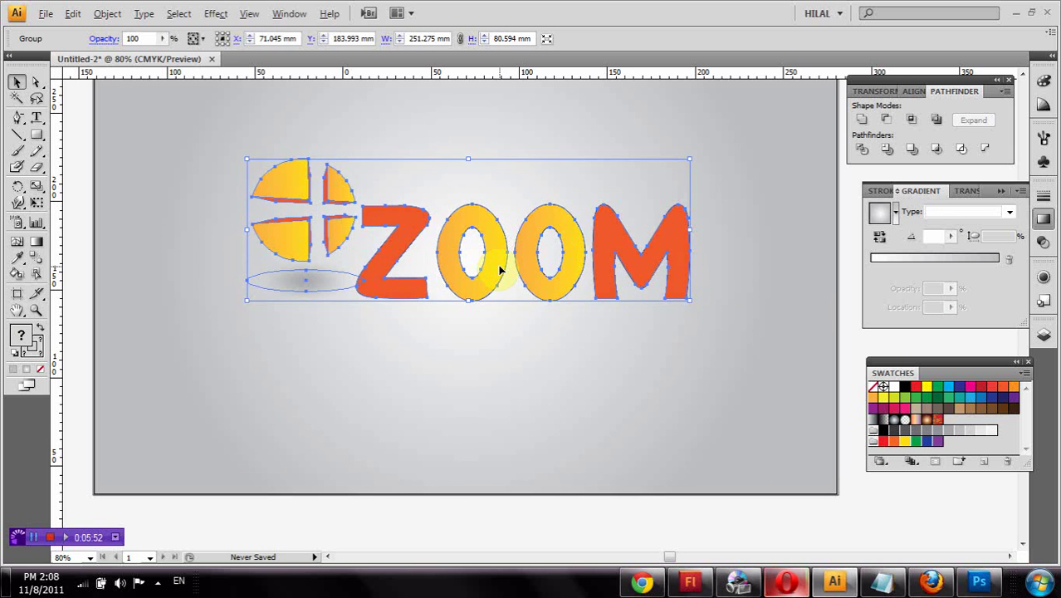
{"action": "left_click", "coordinate": [908, 503]}
- Ungroup the ZOOM logo into its separate parts
{"action": "scroll", "coordinate": [908, 502], "scroll_direction": "up", "scroll_amount": 2}
{"action": "scroll", "coordinate": [906, 500], "scroll_direction": "down", "scroll_amount": 2}
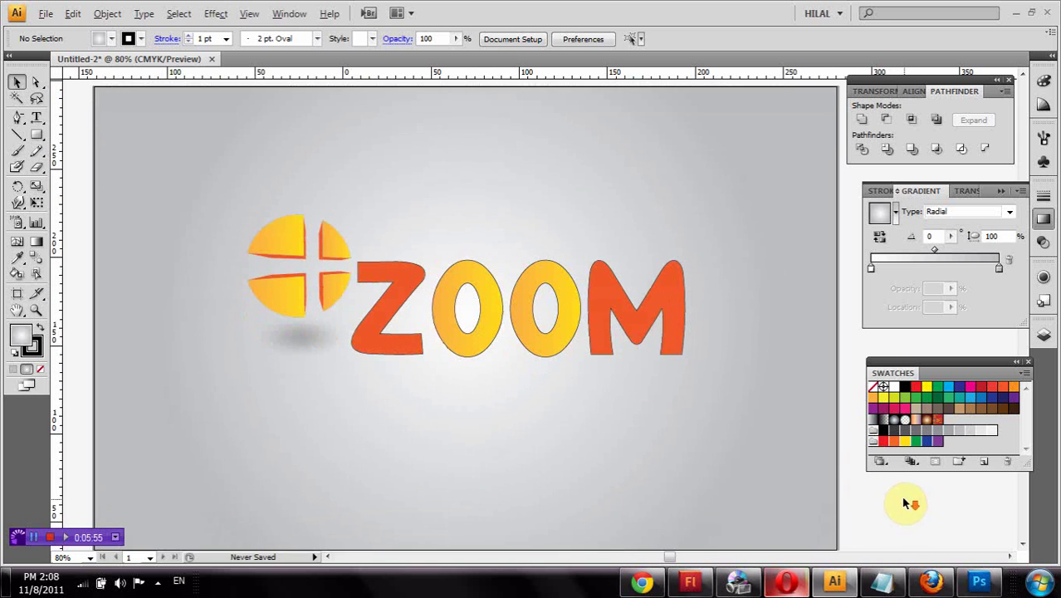
{"action": "scroll", "coordinate": [906, 497], "scroll_direction": "down", "scroll_amount": 1}
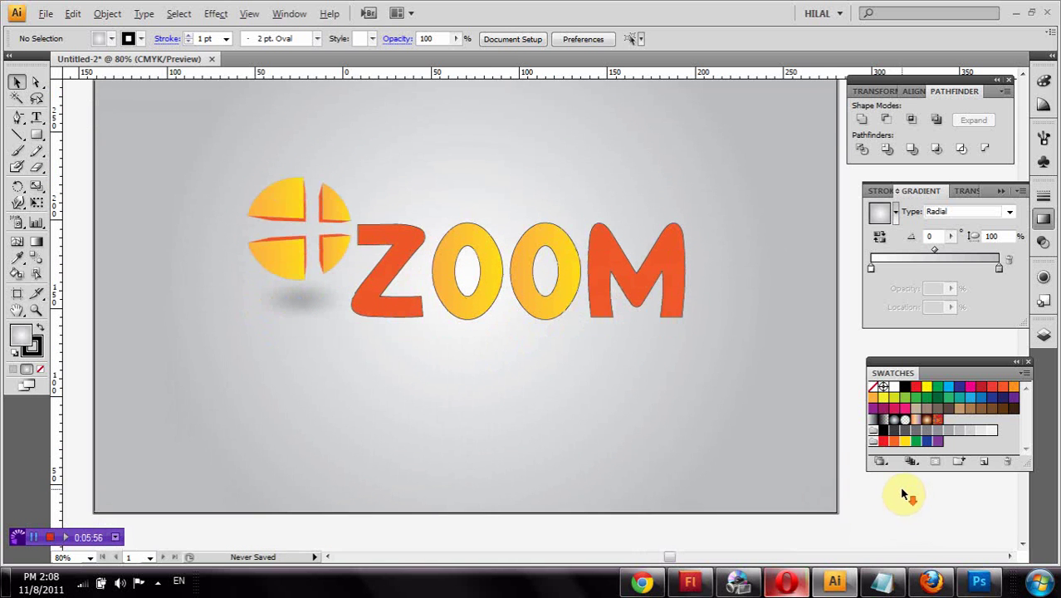
{"action": "right_click", "coordinate": [441, 298]}
{"action": "left_click", "coordinate": [475, 366]}
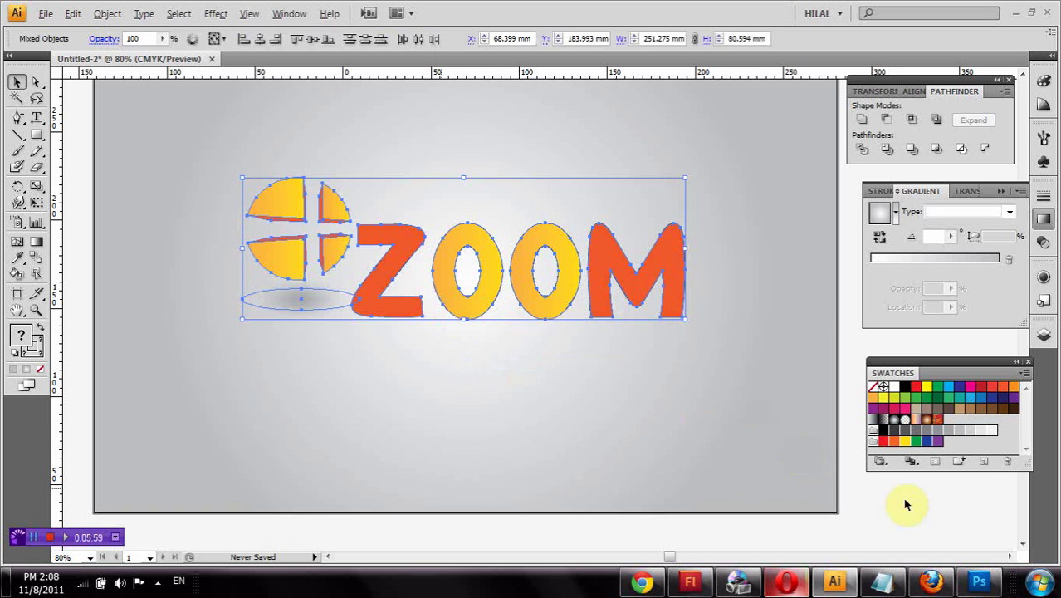
{"action": "left_click", "coordinate": [722, 262]}
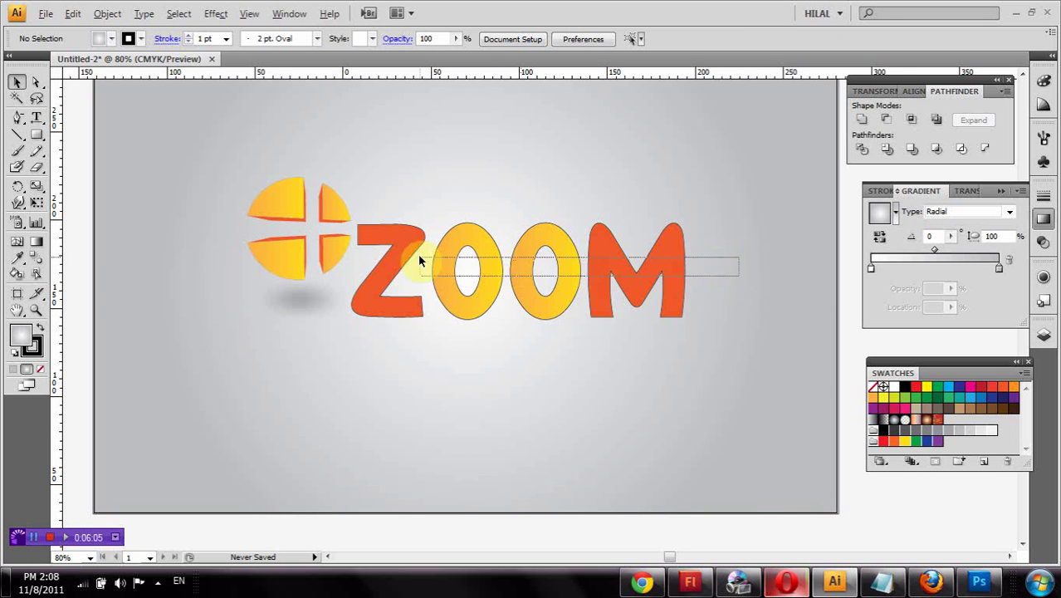
- Place a copy of the ZOOM lettering below the original and bring it forward
{"action": "left_click", "coordinate": [365, 257]}
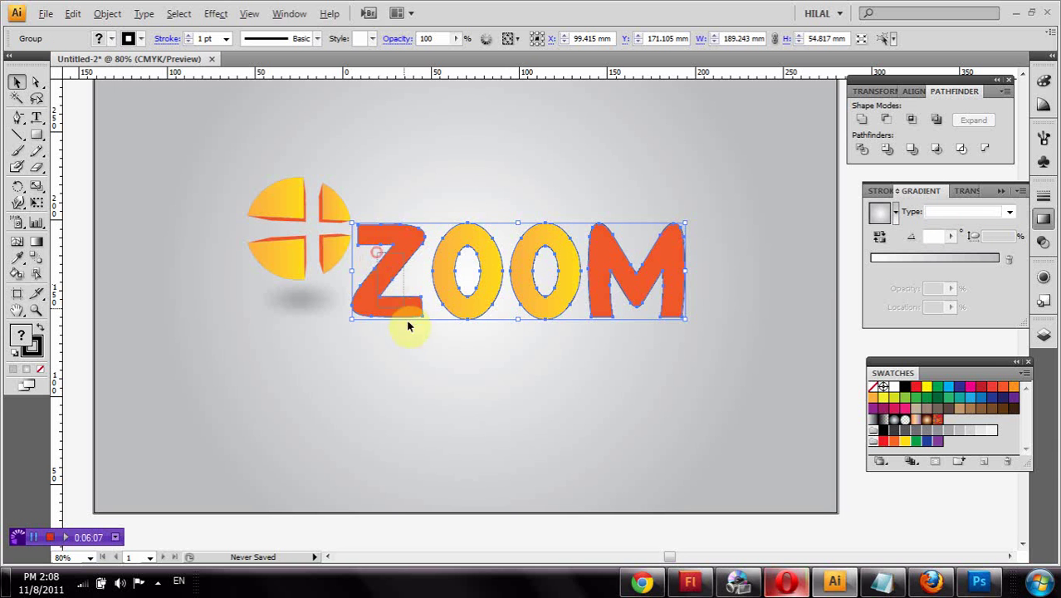
{"action": "left_click", "coordinate": [390, 254]}
{"action": "left_click_drag", "start_coordinate": [395, 259], "coordinate": [395, 348]}
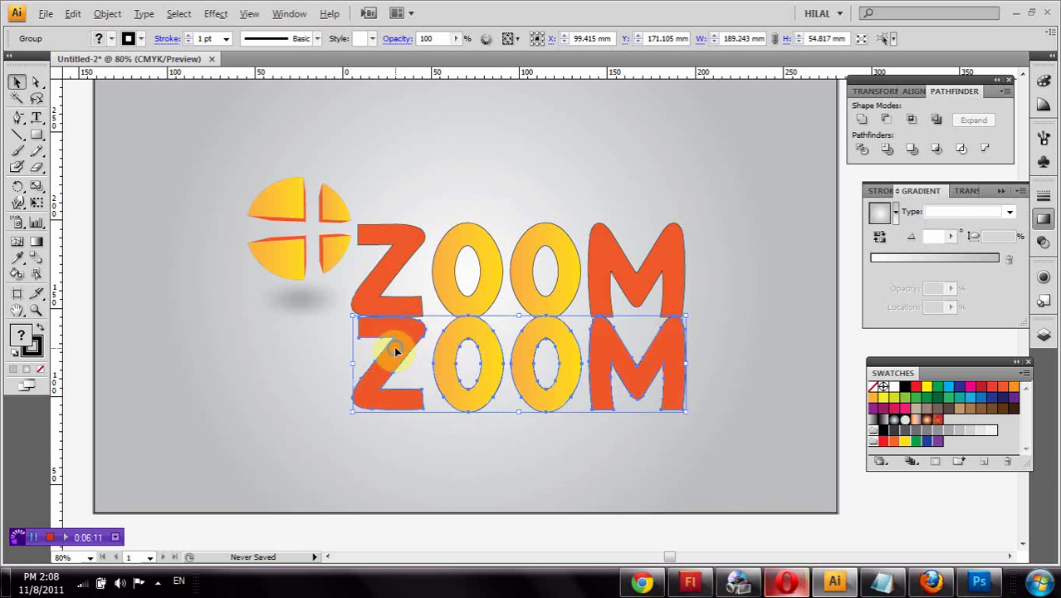
{"action": "right_click", "coordinate": [396, 349]}
{"action": "mouse_move", "coordinate": [439, 458]}
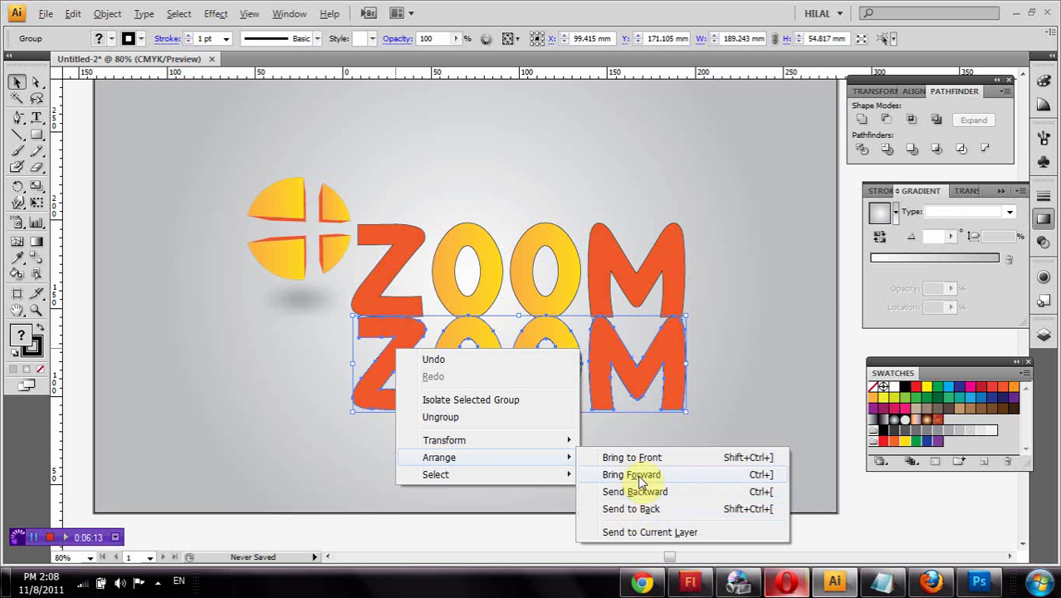
{"action": "left_click", "coordinate": [631, 475]}
- Flip the lower ZOOM copy upside down so it reads WOOZ
{"action": "right_click", "coordinate": [584, 372]}
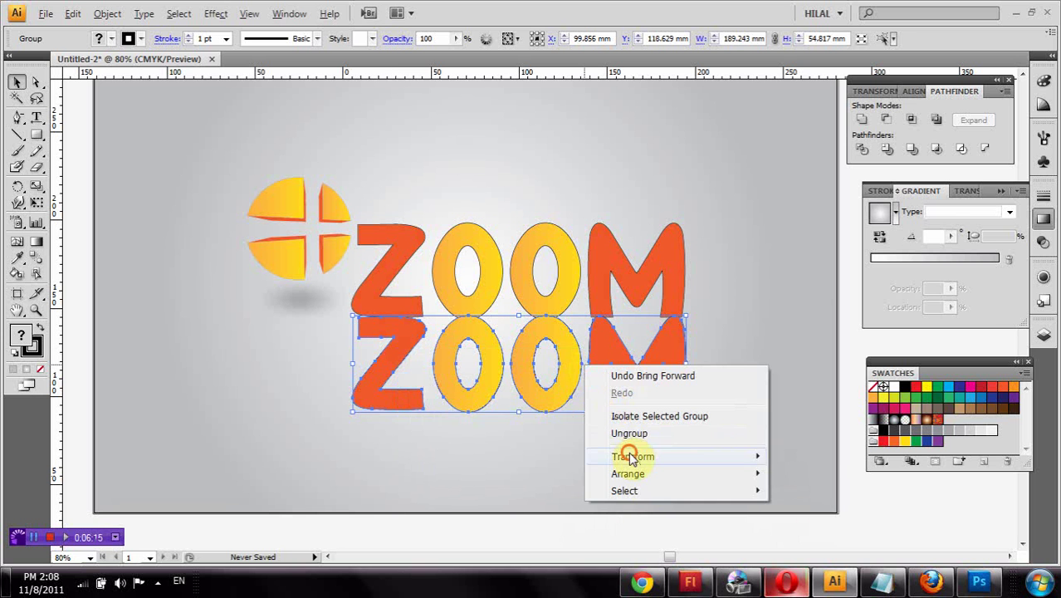
{"action": "mouse_move", "coordinate": [632, 456]}
{"action": "left_click", "coordinate": [806, 394]}
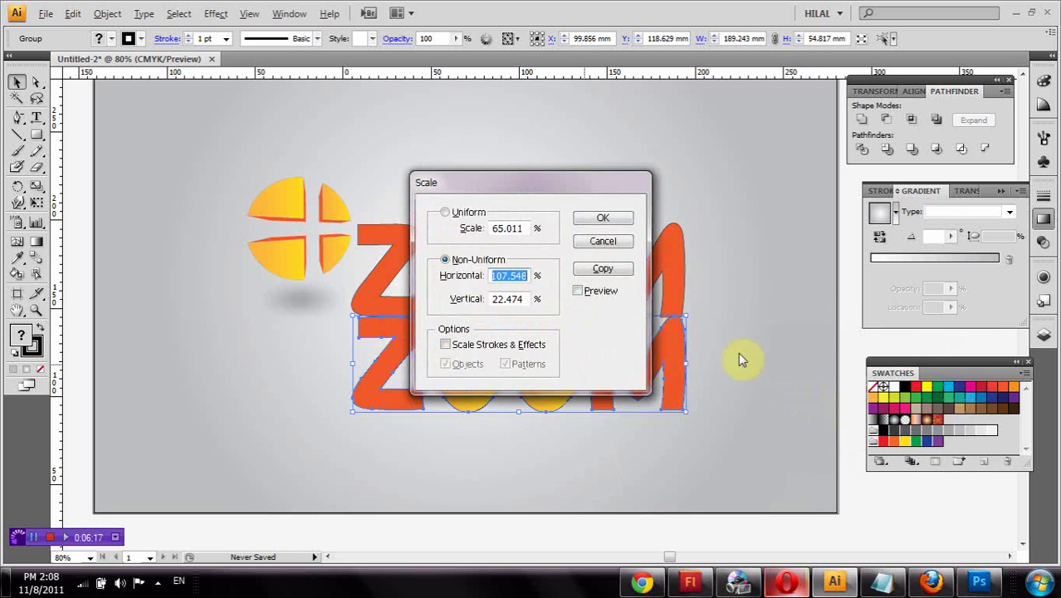
{"action": "left_click", "coordinate": [610, 218]}
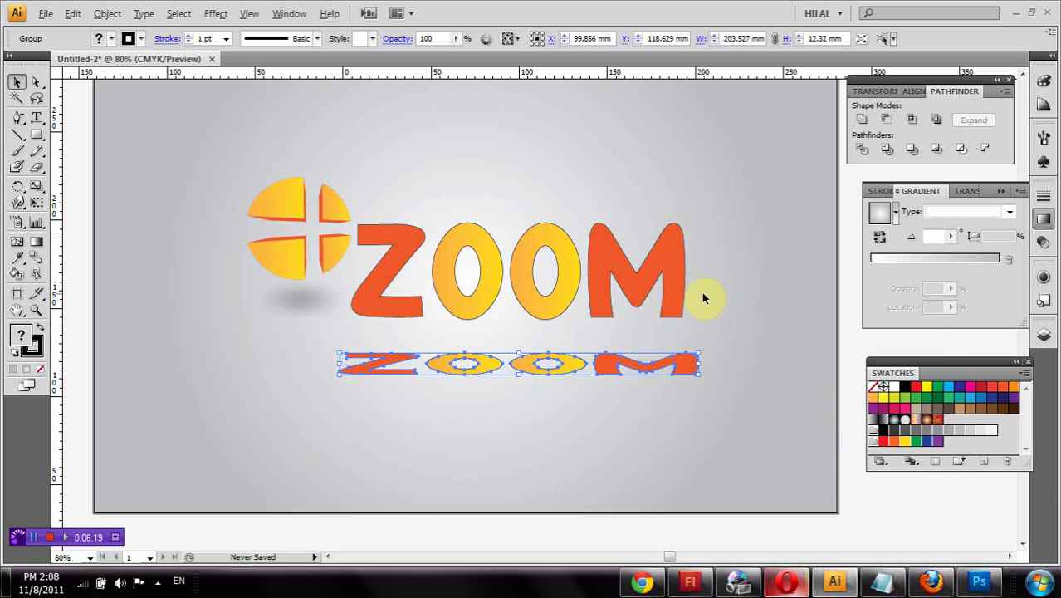
{"action": "key", "text": "ctrl+z"}
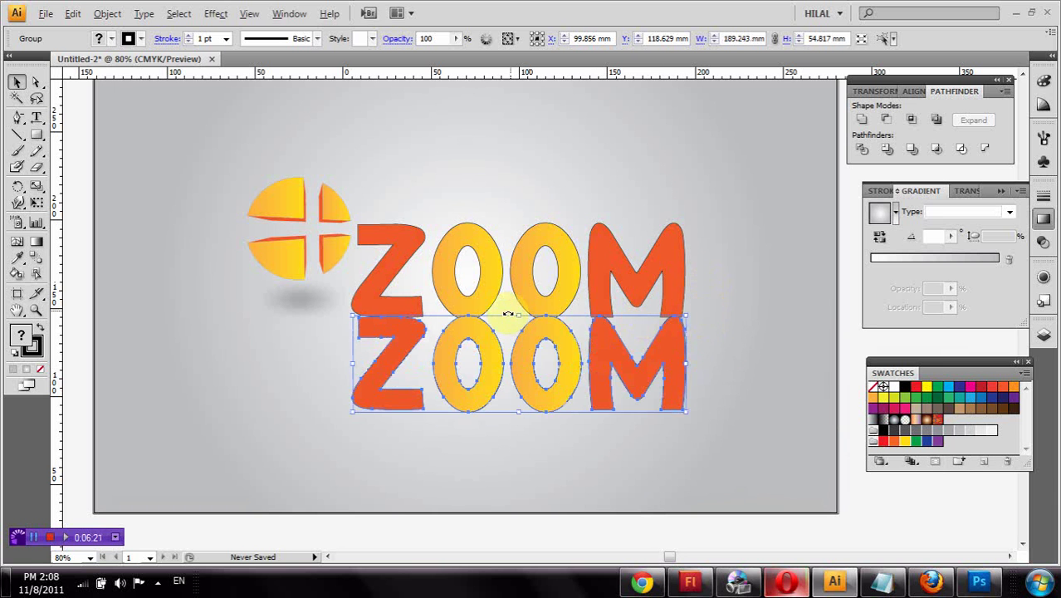
{"action": "left_click_drag", "start_coordinate": [520, 314], "coordinate": [499, 509]}
- Reflect the flipped copy vertically and align it directly beneath ZOOM as a mirror image
{"action": "left_click_drag", "start_coordinate": [464, 462], "coordinate": [465, 367]}
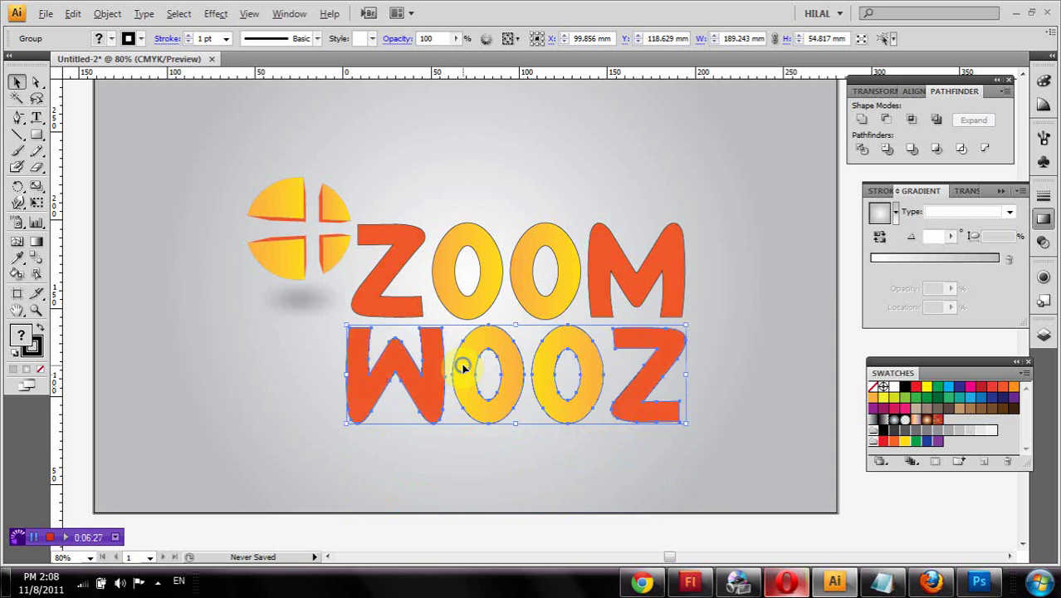
{"action": "right_click", "coordinate": [465, 367]}
{"action": "mouse_move", "coordinate": [512, 456]}
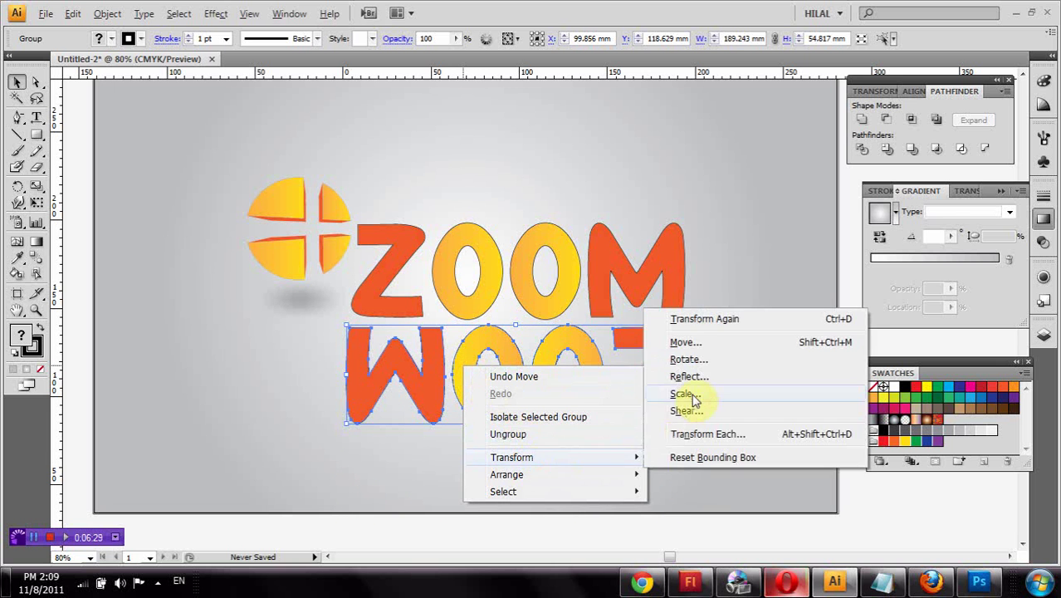
{"action": "left_click", "coordinate": [701, 376]}
{"action": "left_click", "coordinate": [581, 323]}
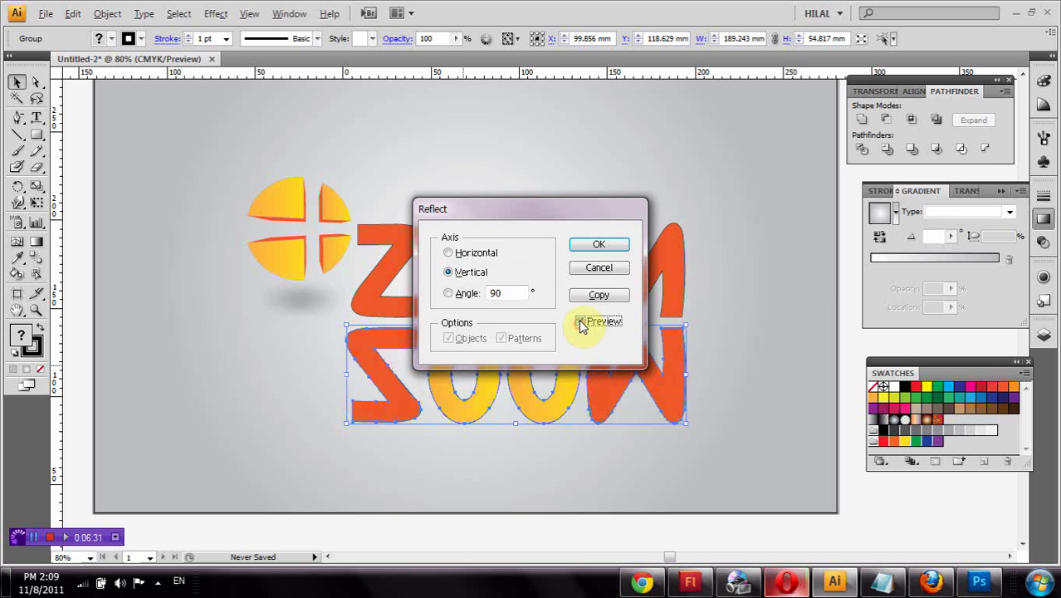
{"action": "left_click", "coordinate": [591, 247]}
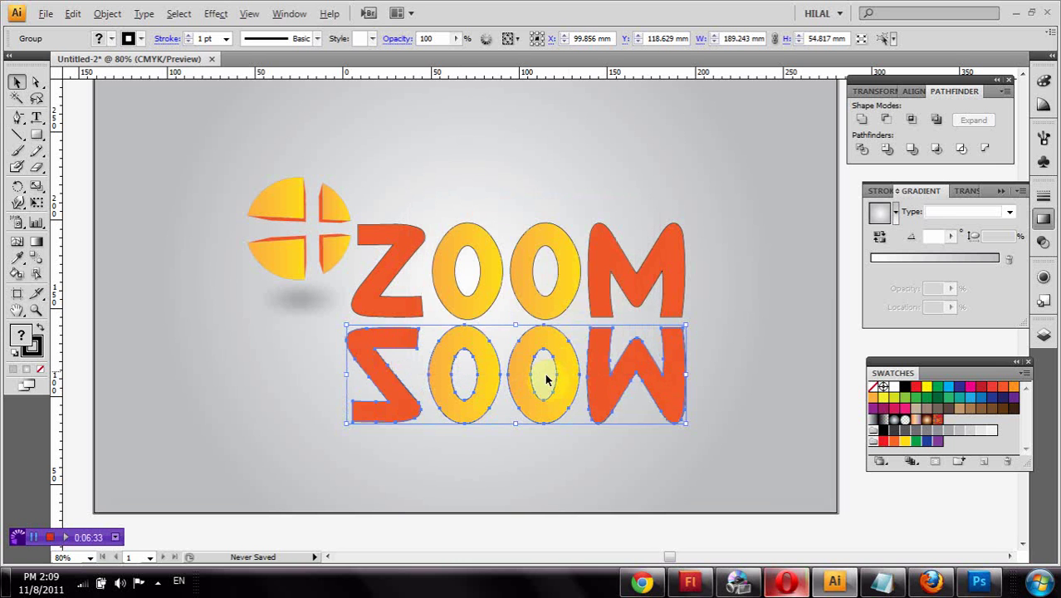
{"action": "left_click_drag", "start_coordinate": [559, 347], "coordinate": [562, 337]}
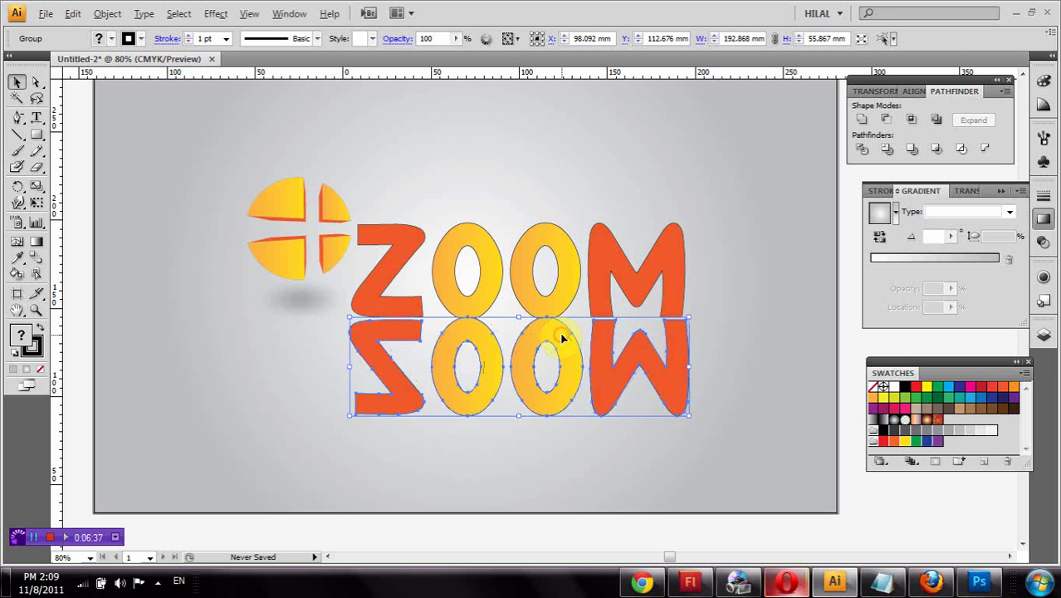
- Ungroup the reflected lettering and select the mirrored M on its own
{"action": "left_click", "coordinate": [599, 545]}
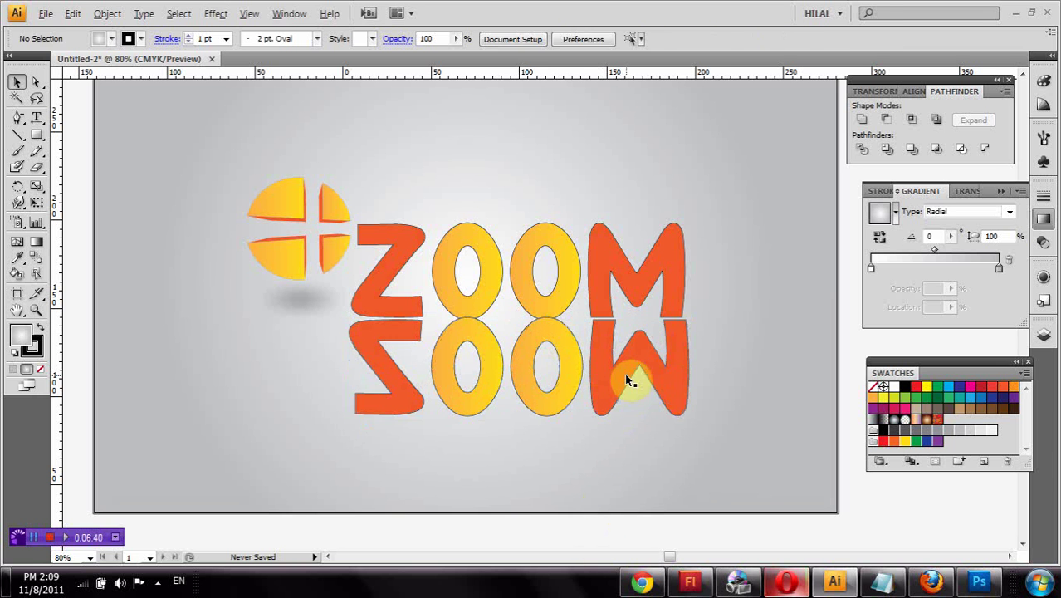
{"action": "left_click", "coordinate": [627, 374]}
{"action": "right_click", "coordinate": [628, 379]}
{"action": "left_click", "coordinate": [660, 445]}
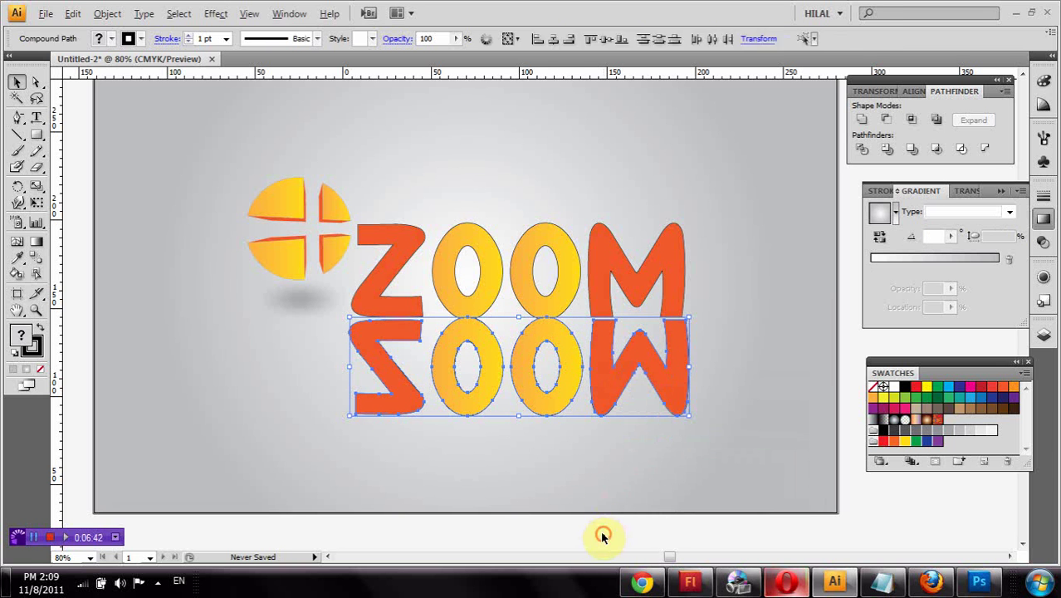
{"action": "left_click", "coordinate": [603, 534]}
{"action": "left_click", "coordinate": [611, 386]}
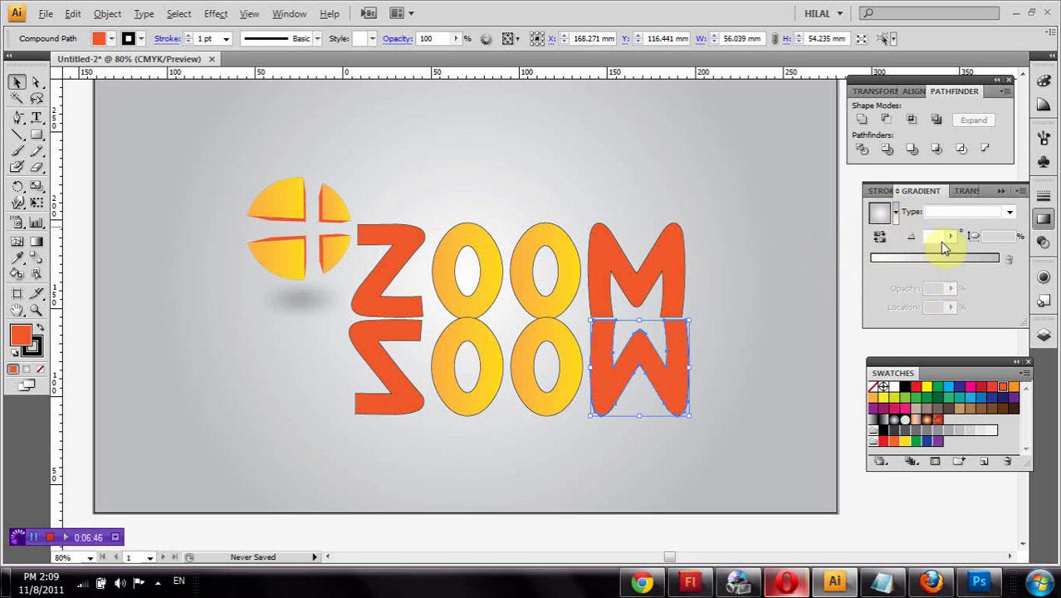
- Give the mirrored M an orange-to-transparent gradient running vertically downward
{"action": "left_click", "coordinate": [898, 216]}
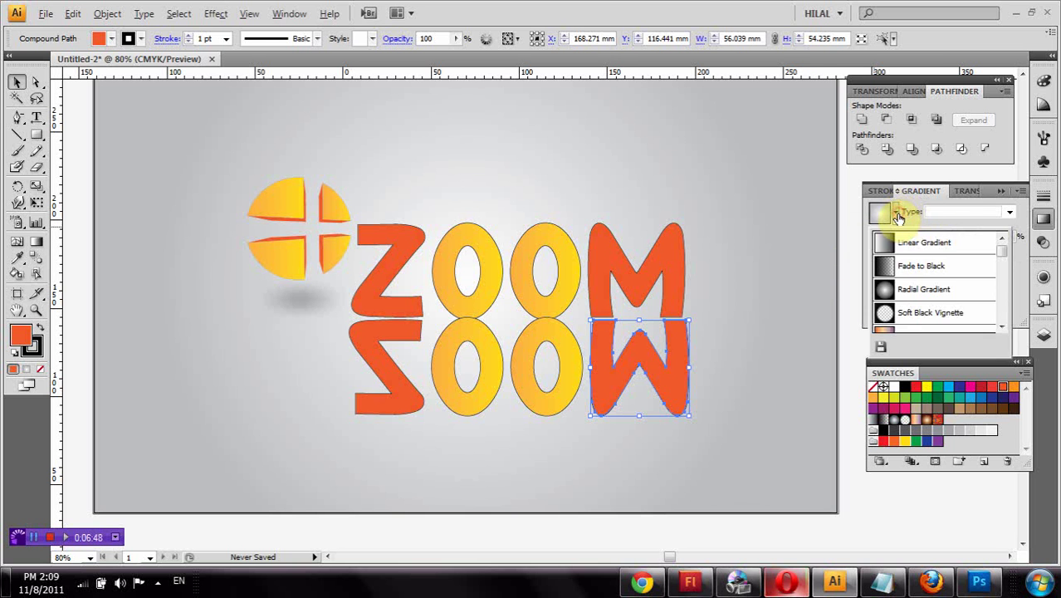
{"action": "left_click", "coordinate": [917, 267]}
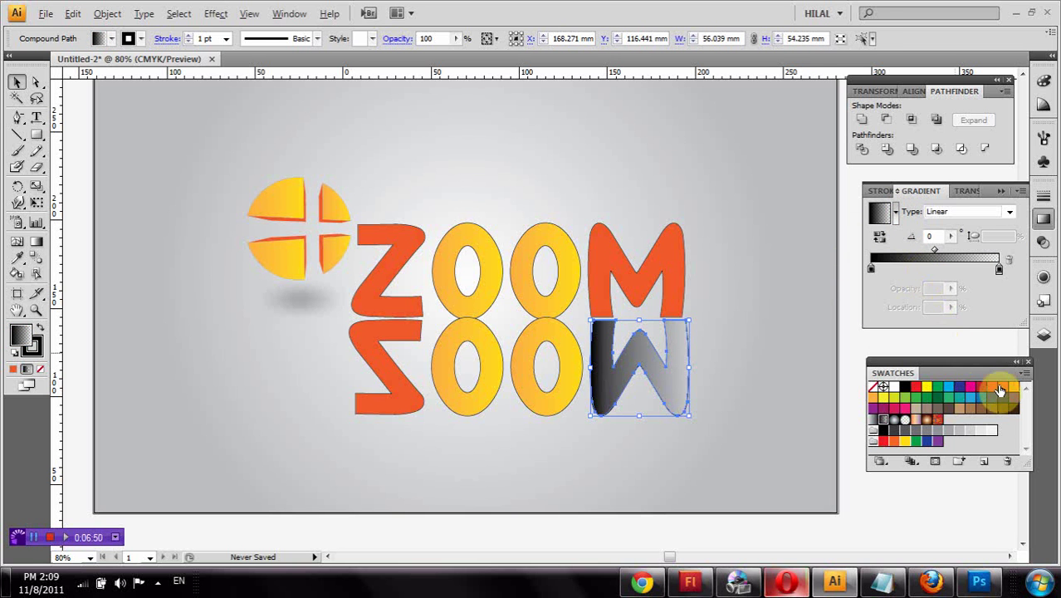
{"action": "left_click_drag", "start_coordinate": [1003, 387], "coordinate": [874, 270]}
{"action": "left_click_drag", "start_coordinate": [1015, 386], "coordinate": [999, 272]}
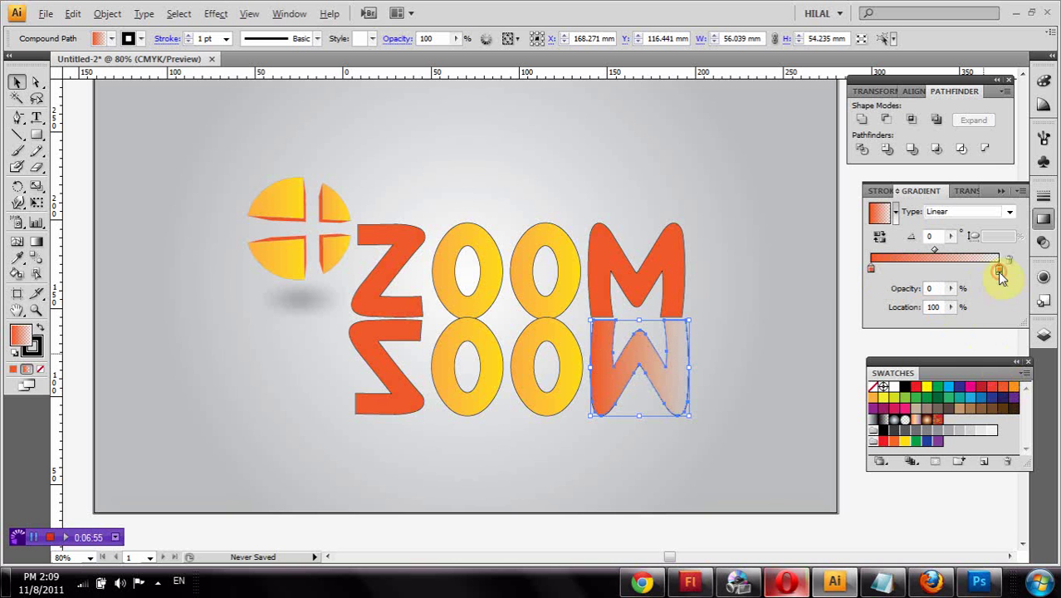
{"action": "left_click", "coordinate": [36, 242]}
{"action": "mouse_move", "coordinate": [621, 357]}
{"action": "left_mouse_down"}
{"action": "mouse_move", "coordinate": [630, 220]}
{"action": "mouse_move", "coordinate": [636, 405]}
{"action": "left_mouse_up"}
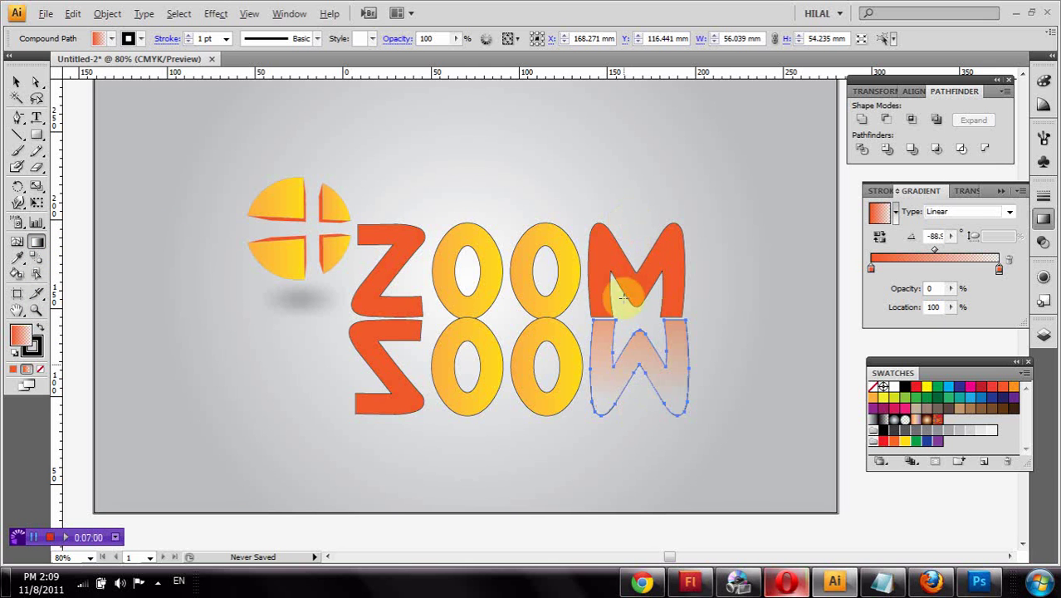
- Set the mirrored M's stroke to None and deselect to check the reflection
{"action": "left_click", "coordinate": [16, 83]}
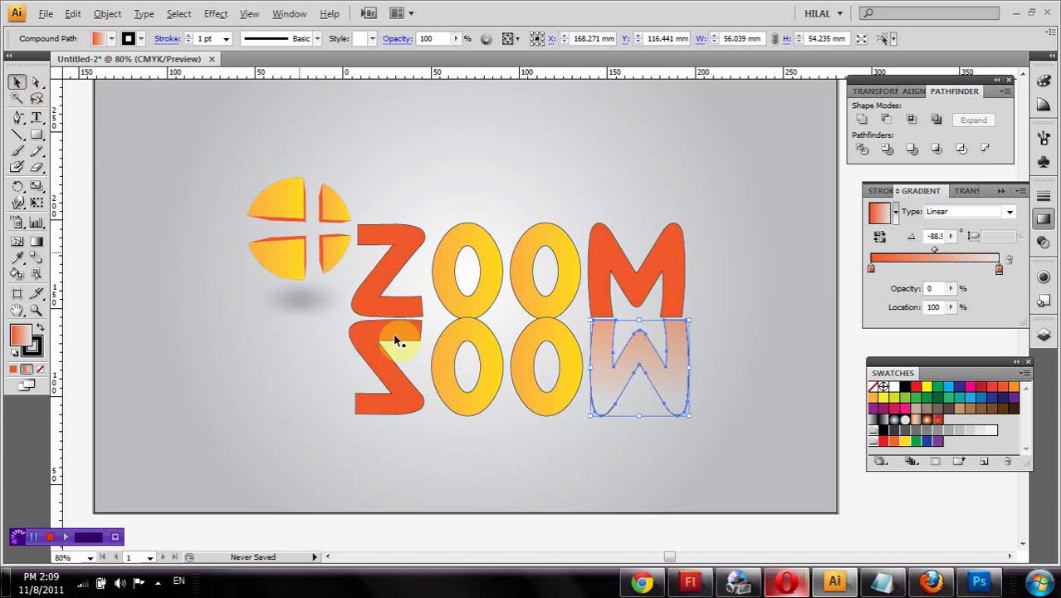
{"action": "left_click", "coordinate": [564, 397]}
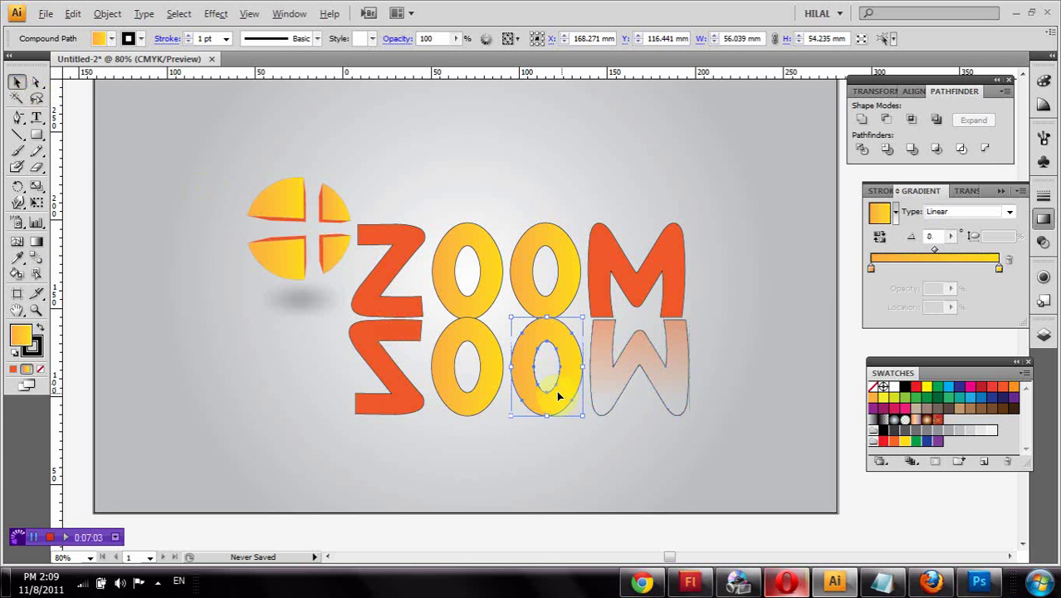
{"action": "left_click", "coordinate": [623, 370]}
{"action": "left_click", "coordinate": [141, 38]}
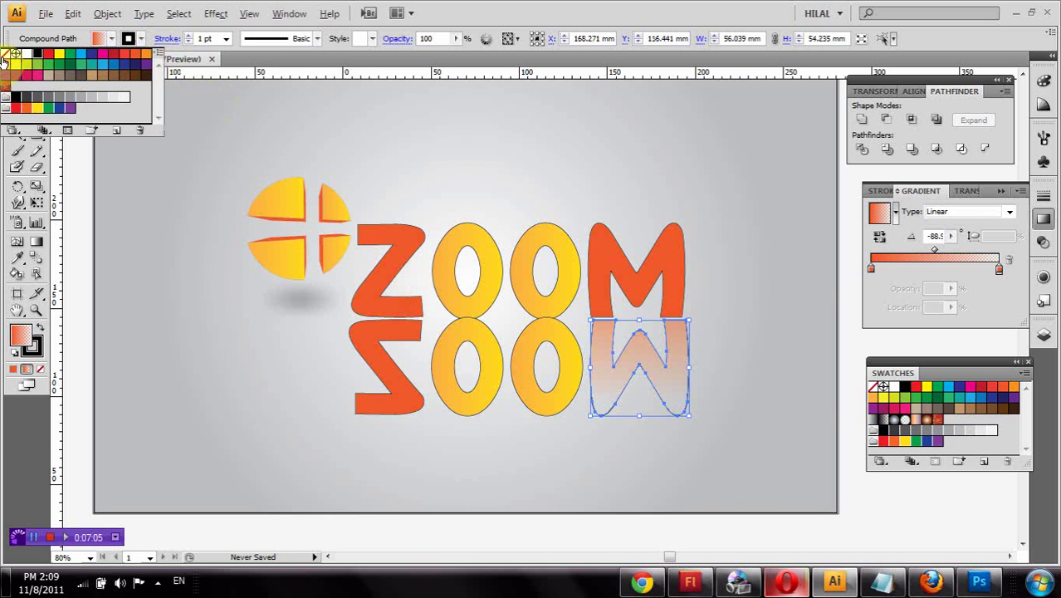
{"action": "left_click", "coordinate": [7, 55]}
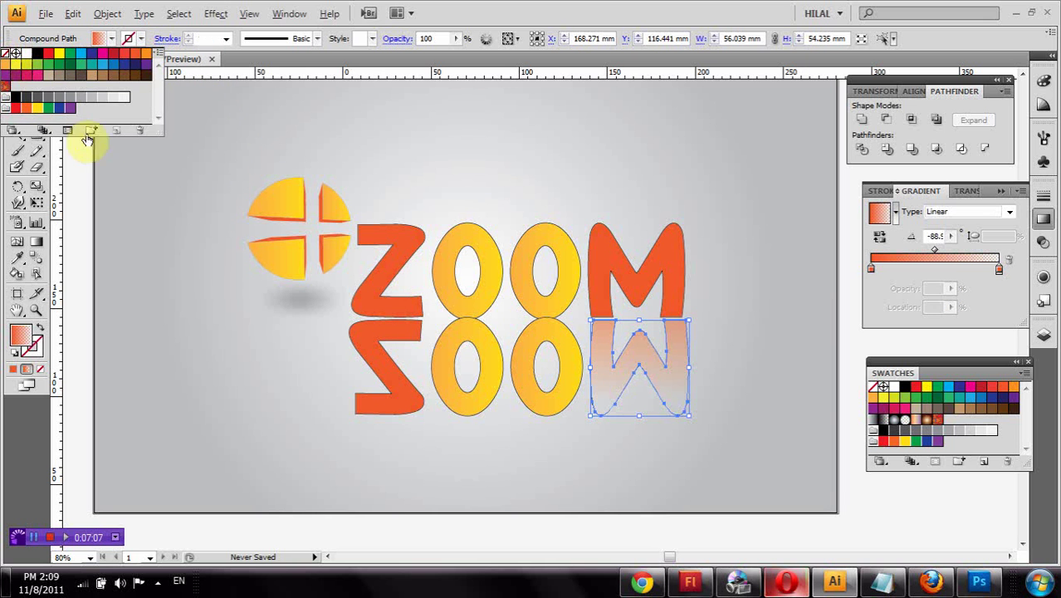
{"action": "left_click", "coordinate": [91, 163]}
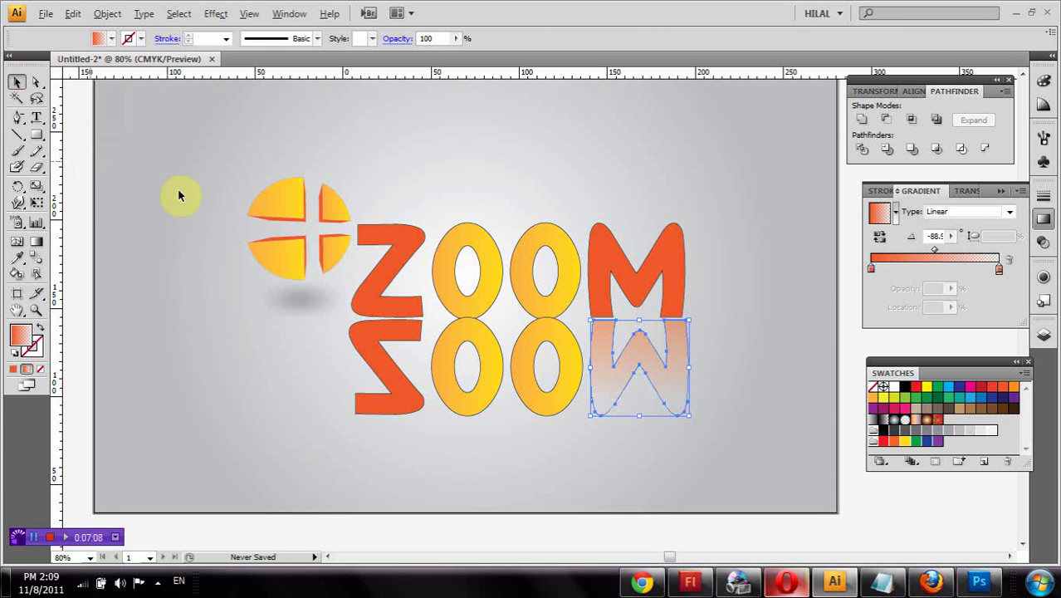
- Select both reflected O's and set their stroke to None
{"action": "left_click", "coordinate": [673, 387]}
{"action": "left_click", "coordinate": [558, 397]}
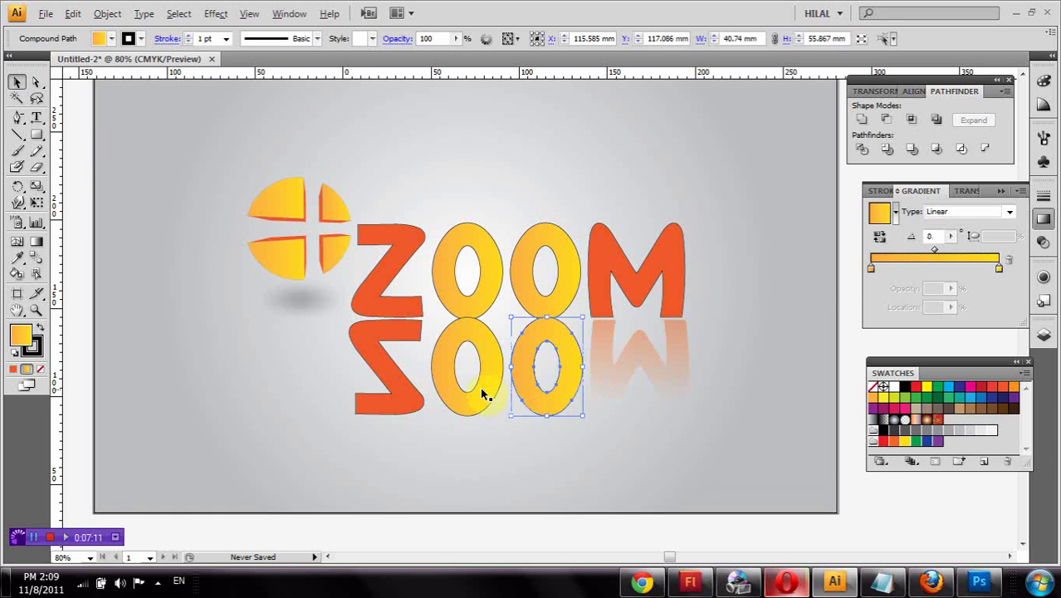
{"action": "left_click", "coordinate": [488, 397], "text": "shift"}
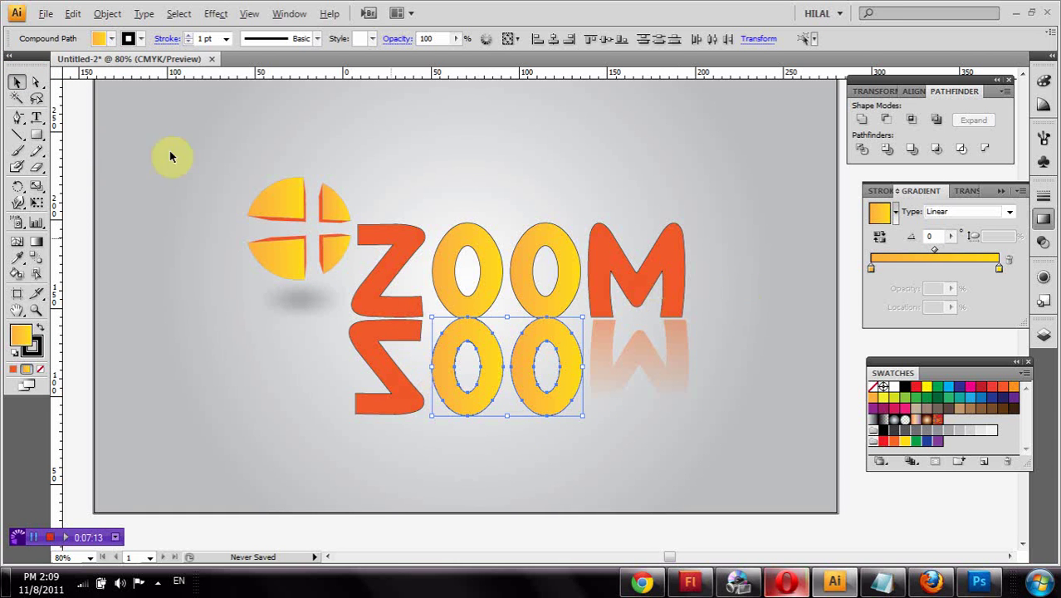
{"action": "left_click", "coordinate": [129, 39]}
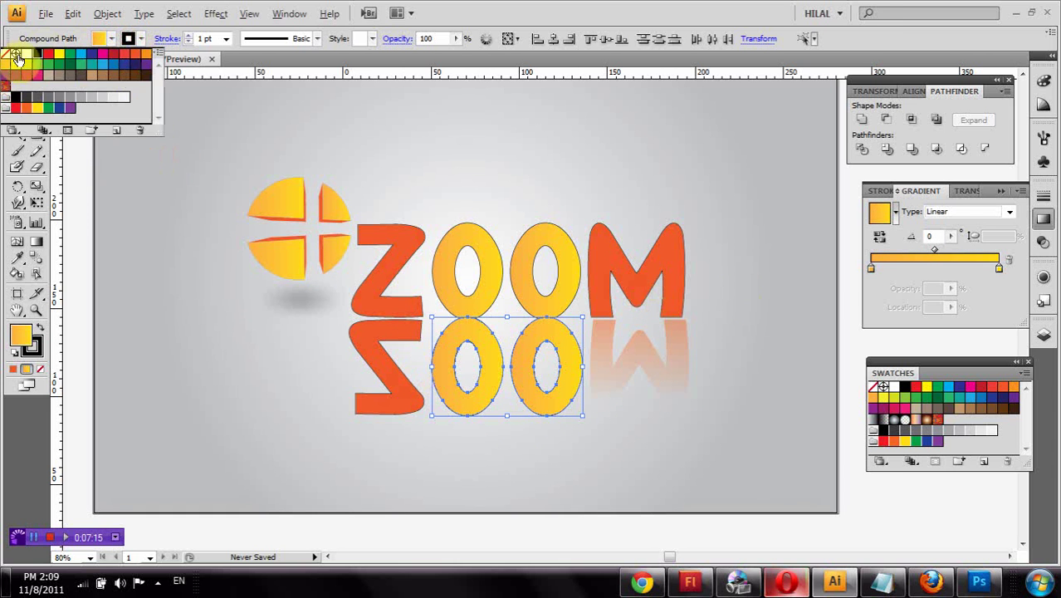
{"action": "left_click", "coordinate": [6, 53]}
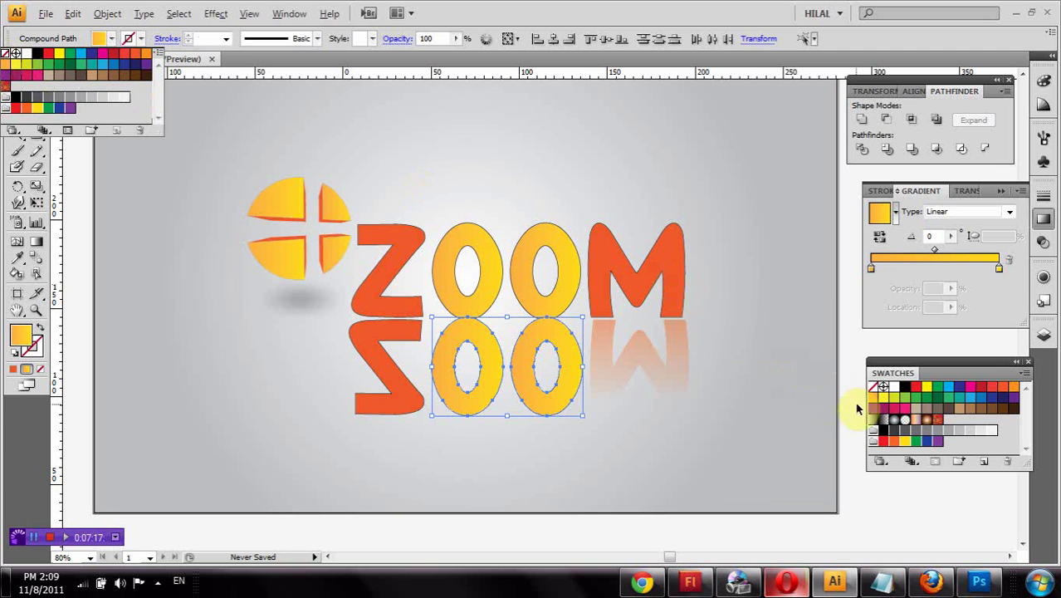
{"action": "left_click", "coordinate": [874, 407]}
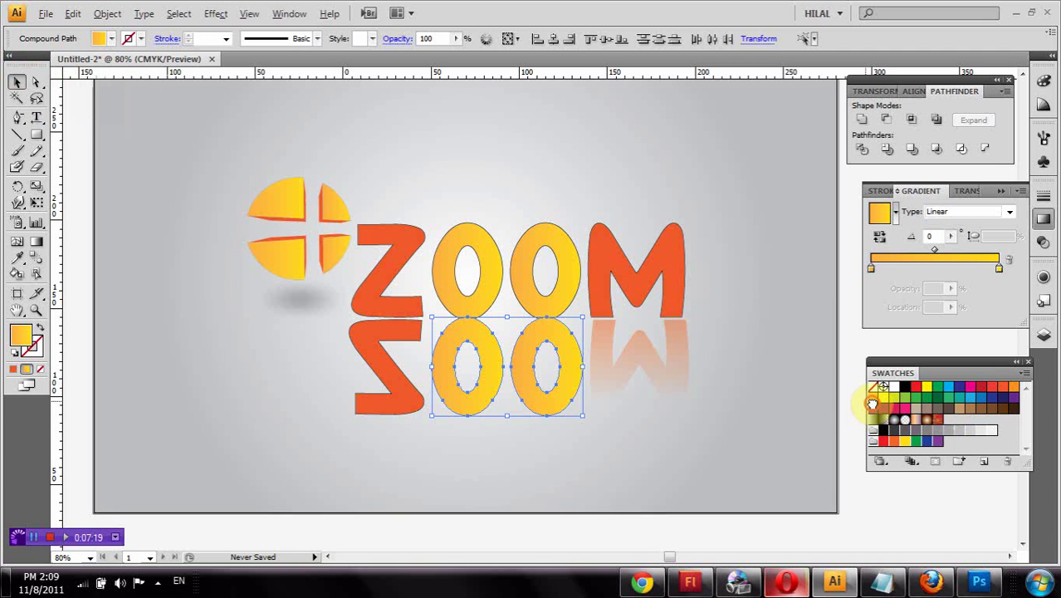
- Apply the Fade to Black gradient and make both stops orange
{"action": "left_click", "coordinate": [896, 217]}
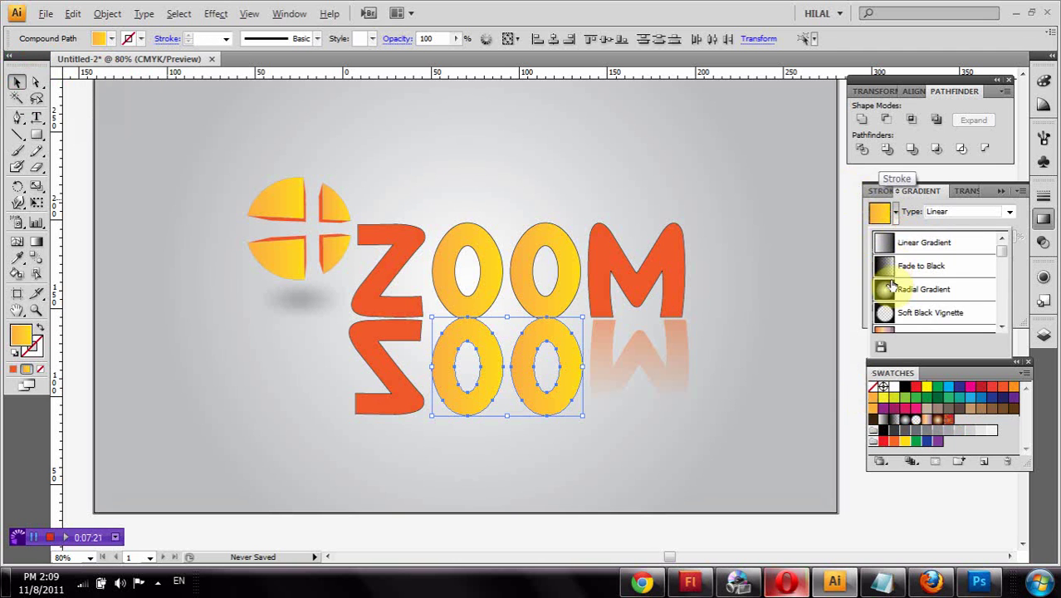
{"action": "left_click", "coordinate": [897, 267]}
{"action": "mouse_move", "coordinate": [872, 399]}
{"action": "left_mouse_down"}
{"action": "mouse_move", "coordinate": [862, 271]}
{"action": "mouse_move", "coordinate": [871, 268]}
{"action": "left_mouse_up"}
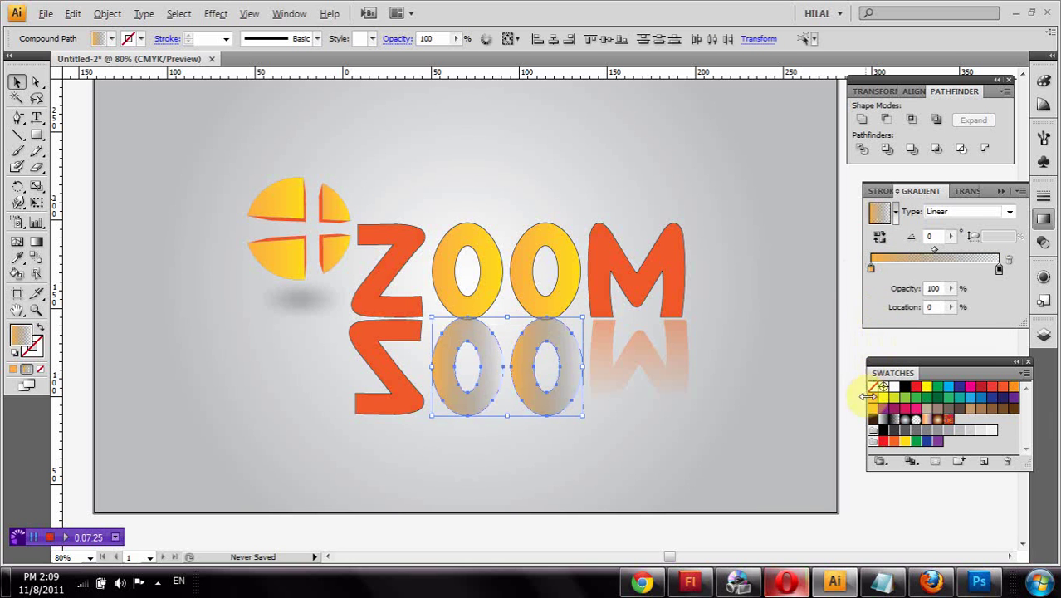
{"action": "mouse_move", "coordinate": [877, 404]}
{"action": "left_mouse_down"}
{"action": "mouse_move", "coordinate": [1025, 258]}
{"action": "mouse_move", "coordinate": [1001, 274]}
{"action": "left_mouse_up"}
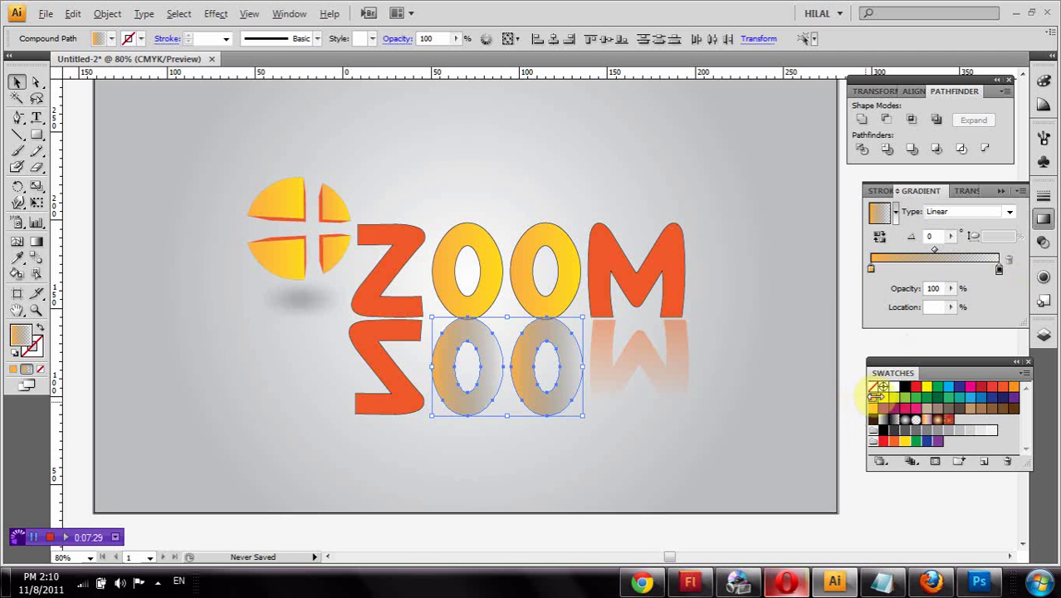
{"action": "left_click_drag", "start_coordinate": [876, 396], "coordinate": [999, 273]}
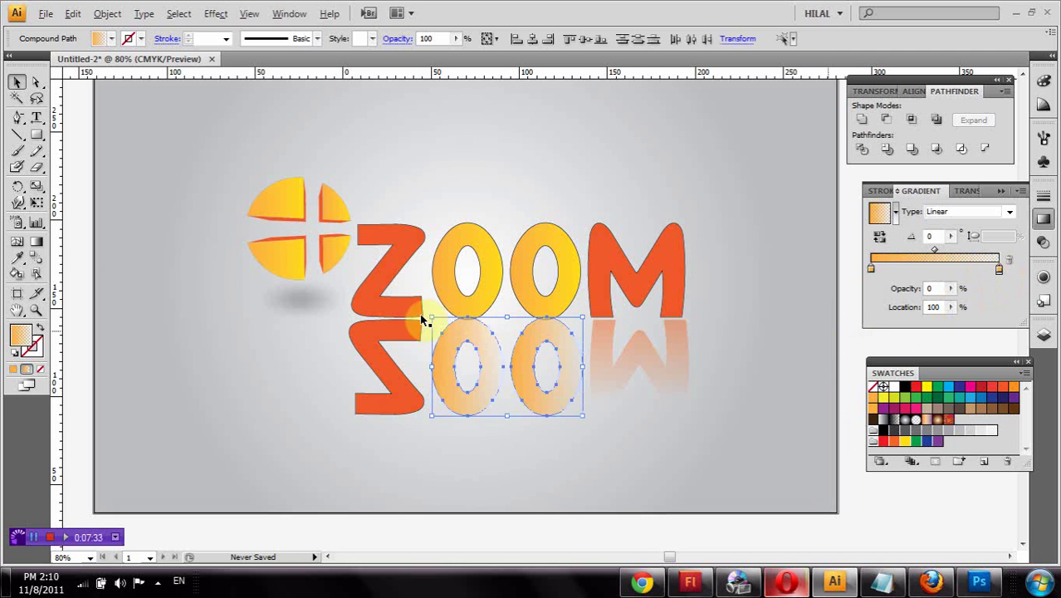
- Drag the Gradient tool vertically over the reflected O's so they fade downward
{"action": "left_click", "coordinate": [36, 241]}
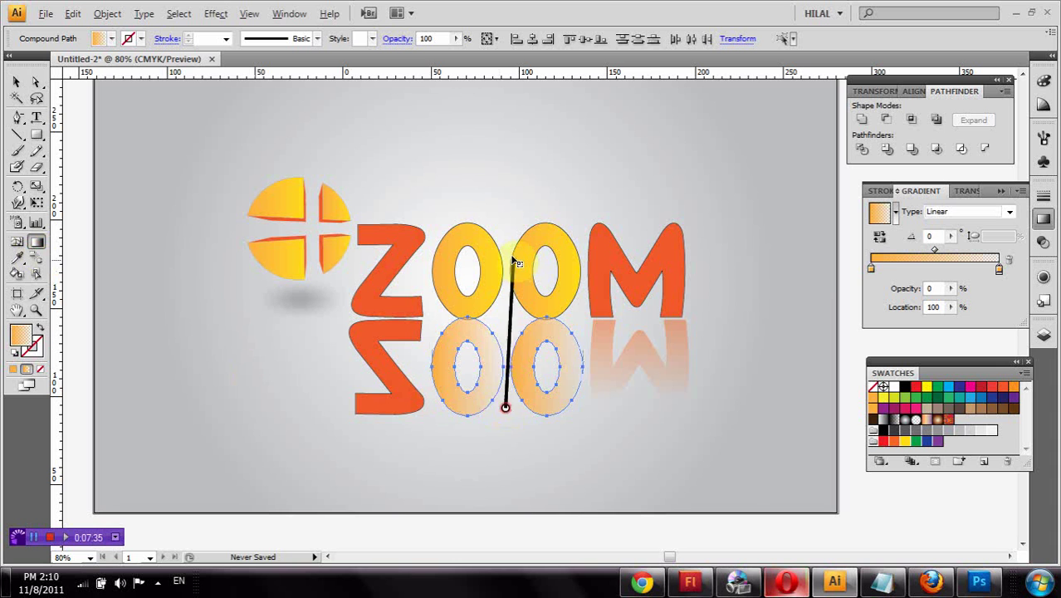
{"action": "mouse_move", "coordinate": [498, 408]}
{"action": "left_mouse_down"}
{"action": "mouse_move", "coordinate": [503, 241]}
{"action": "mouse_move", "coordinate": [515, 379]}
{"action": "left_mouse_up"}
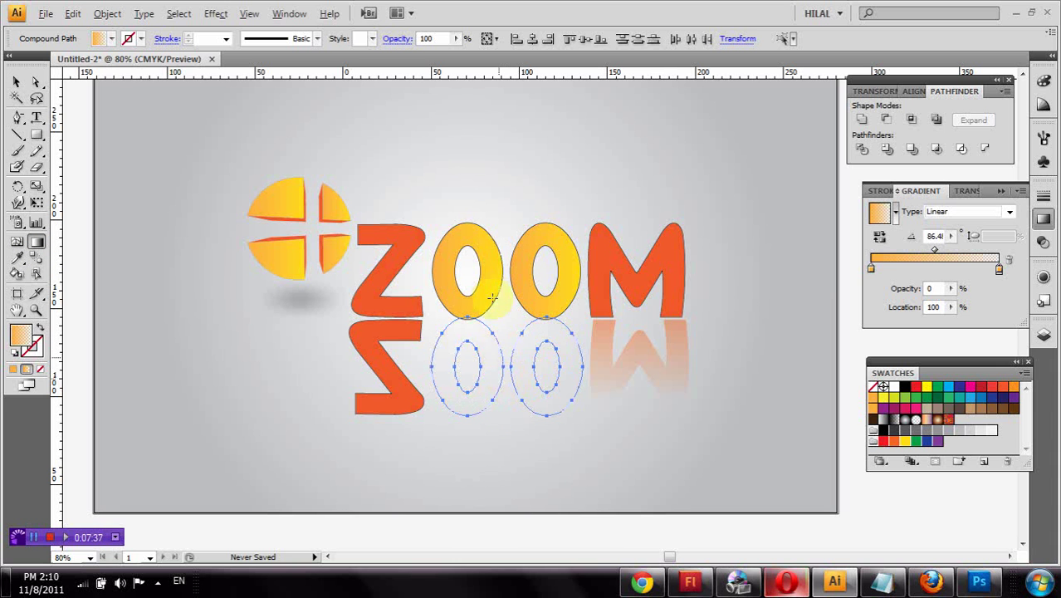
{"action": "left_click_drag", "start_coordinate": [491, 294], "coordinate": [494, 382]}
{"action": "mouse_move", "coordinate": [498, 289]}
{"action": "left_mouse_down"}
{"action": "mouse_move", "coordinate": [494, 453]}
{"action": "mouse_move", "coordinate": [504, 238]}
{"action": "left_mouse_up"}
{"action": "left_click_drag", "start_coordinate": [495, 386], "coordinate": [496, 277]}
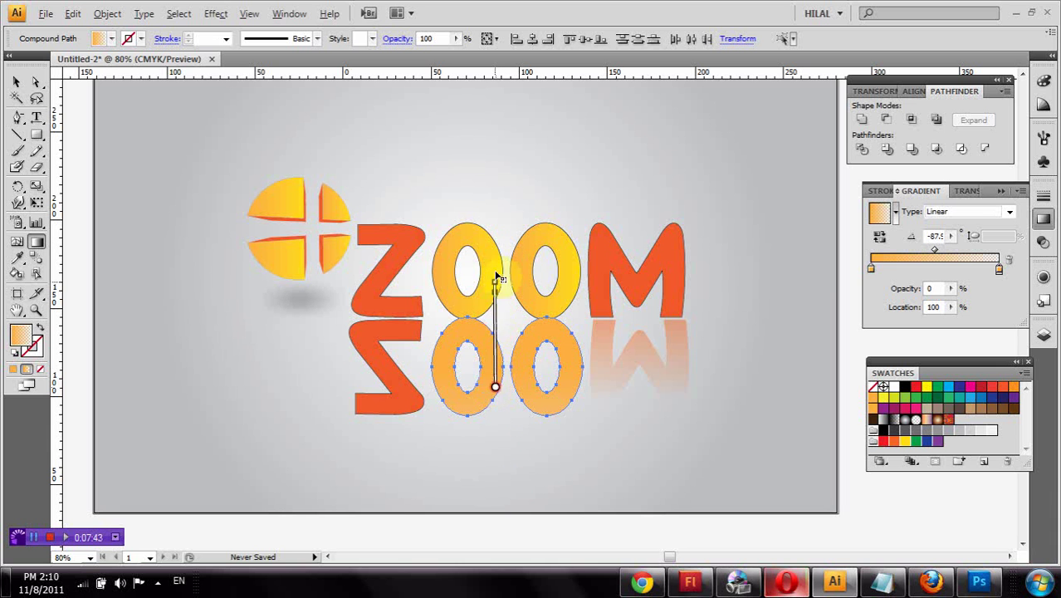
{"action": "left_click_drag", "start_coordinate": [497, 239], "coordinate": [502, 353]}
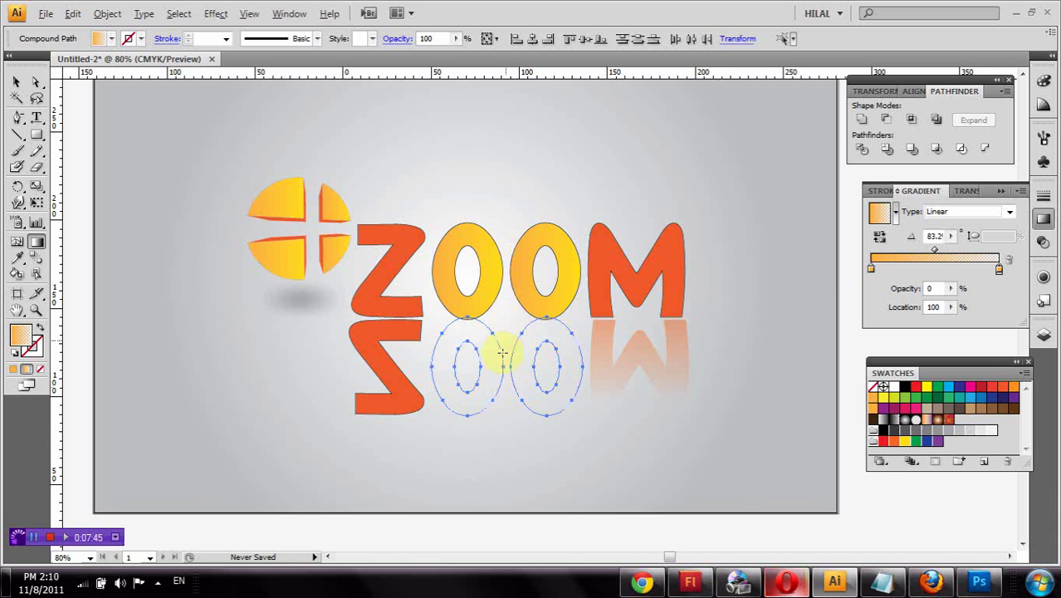
{"action": "left_click_drag", "start_coordinate": [499, 326], "coordinate": [509, 390]}
{"action": "mouse_move", "coordinate": [503, 200]}
{"action": "left_mouse_down"}
{"action": "mouse_move", "coordinate": [505, 380]}
{"action": "mouse_move", "coordinate": [490, 241]}
{"action": "mouse_move", "coordinate": [512, 368]}
{"action": "mouse_move", "coordinate": [498, 332]}
{"action": "left_mouse_up"}
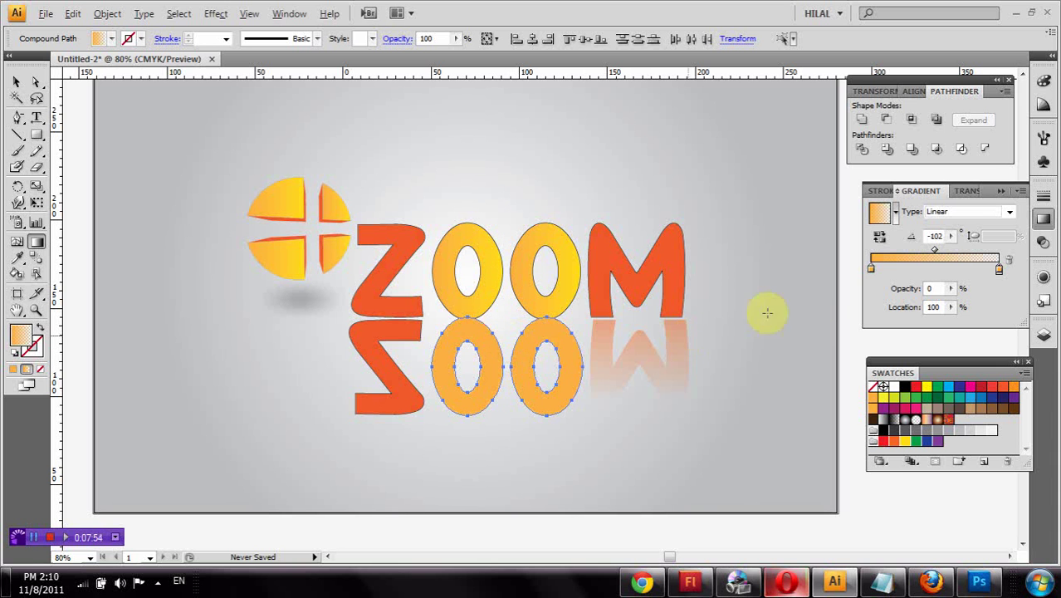
- Move the transparent stop to about 60% and redraw a longer vertical fade across the O's
{"action": "left_click_drag", "start_coordinate": [931, 248], "coordinate": [925, 250]}
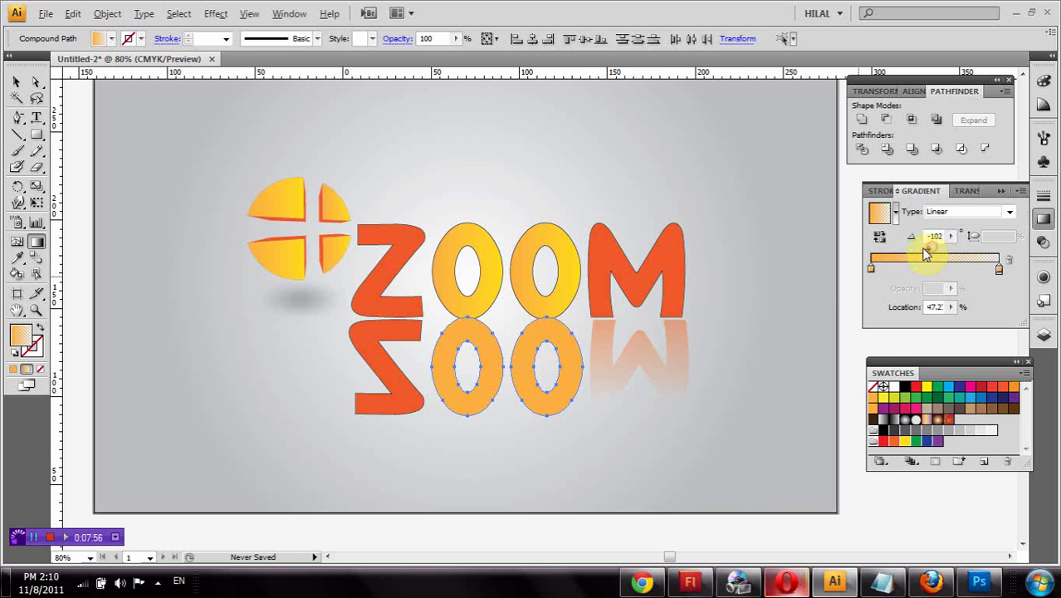
{"action": "left_click", "coordinate": [997, 266]}
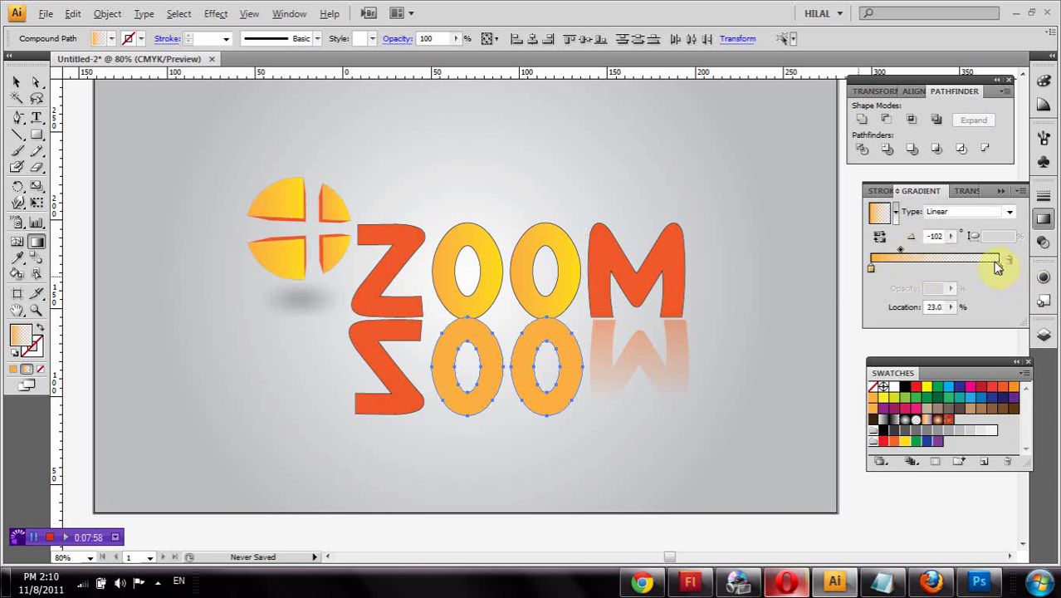
{"action": "mouse_move", "coordinate": [999, 274]}
{"action": "left_mouse_down"}
{"action": "mouse_move", "coordinate": [974, 268]}
{"action": "mouse_move", "coordinate": [952, 281]}
{"action": "left_mouse_up"}
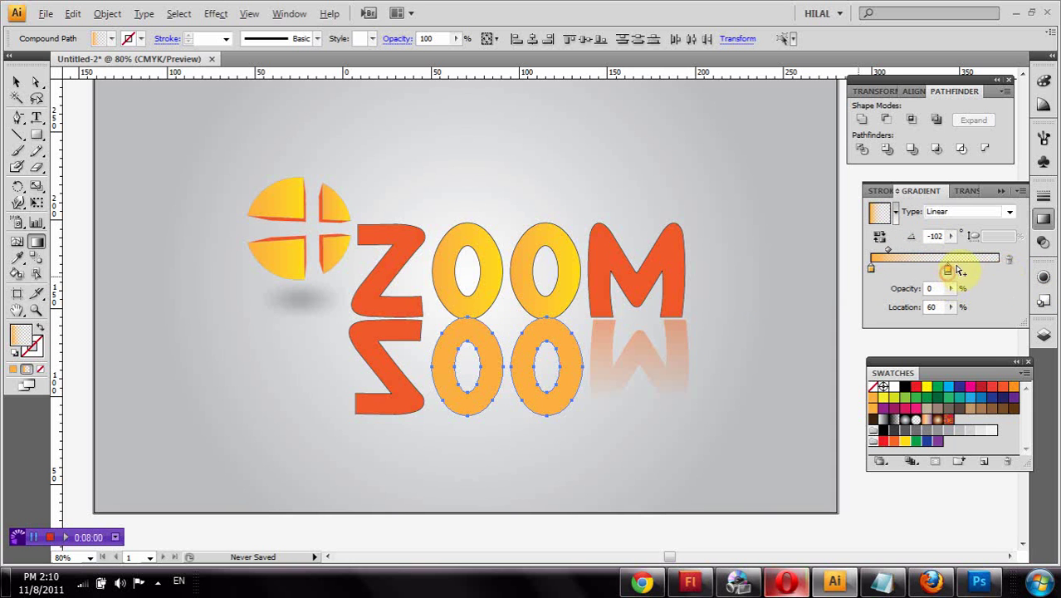
{"action": "left_click_drag", "start_coordinate": [561, 373], "coordinate": [576, 278]}
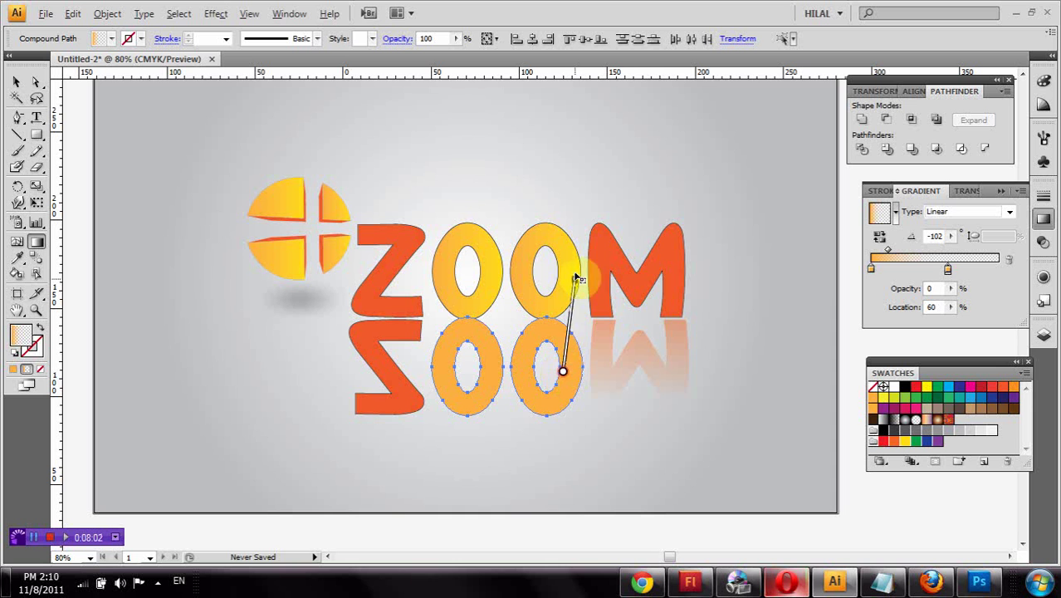
{"action": "left_click_drag", "start_coordinate": [549, 374], "coordinate": [554, 324]}
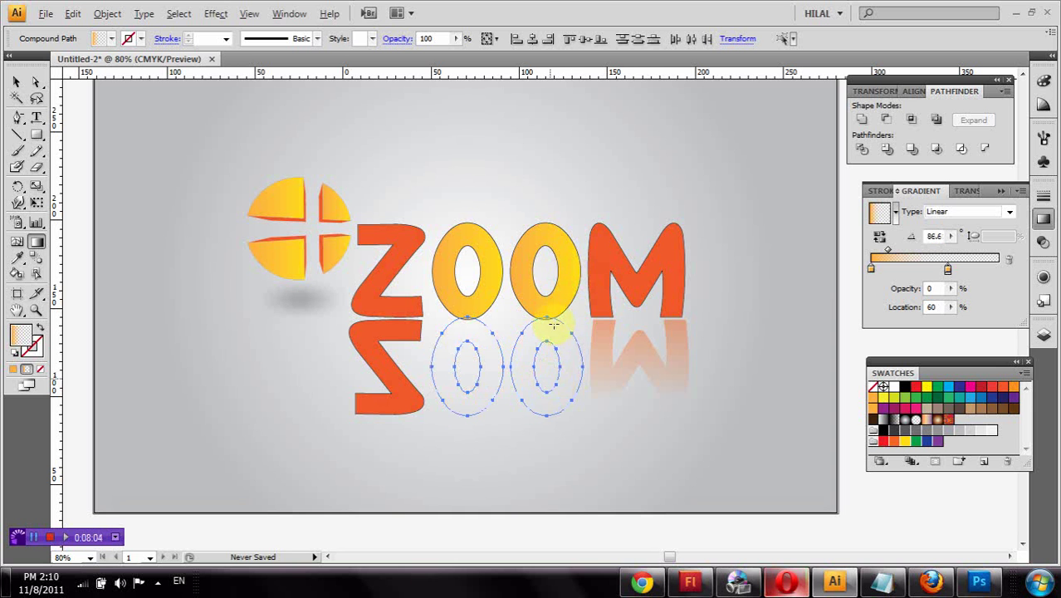
{"action": "left_click_drag", "start_coordinate": [555, 257], "coordinate": [558, 384]}
{"action": "left_click_drag", "start_coordinate": [508, 281], "coordinate": [501, 455]}
{"action": "mouse_move", "coordinate": [534, 101]}
{"action": "left_mouse_down"}
{"action": "mouse_move", "coordinate": [536, 277]}
{"action": "mouse_move", "coordinate": [520, 404]}
{"action": "left_mouse_up"}
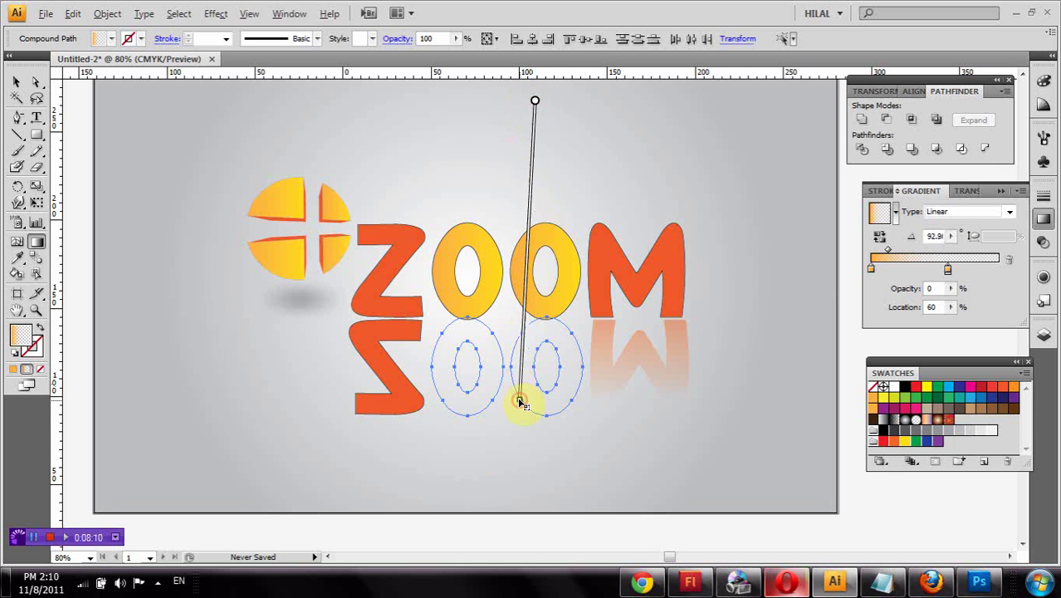
- Make the fade's end fully transparent and shift its midpoint toward the start
{"action": "left_click", "coordinate": [16, 83]}
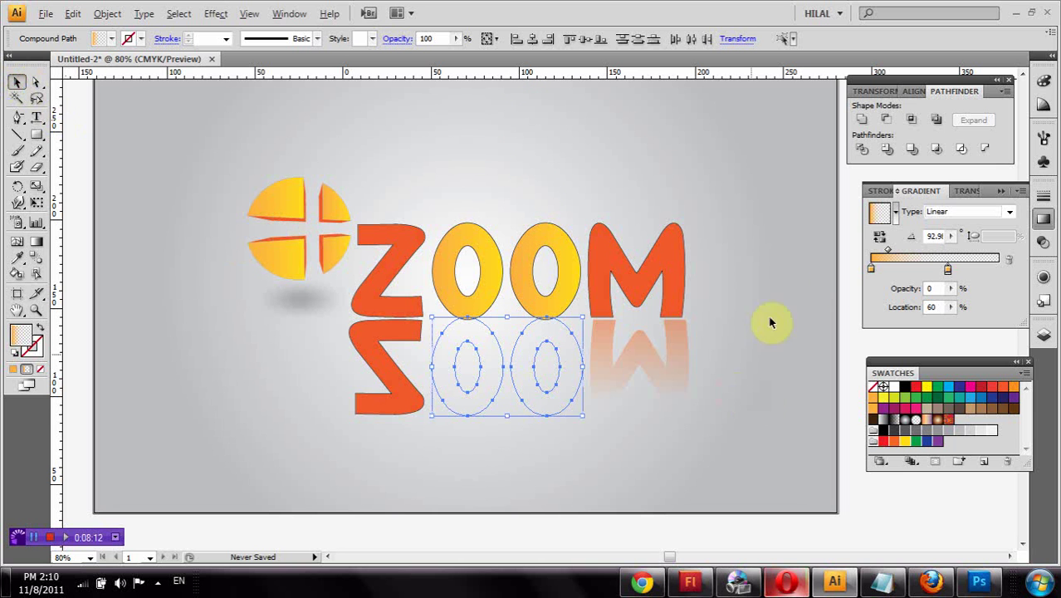
{"action": "left_click_drag", "start_coordinate": [947, 270], "coordinate": [901, 270]}
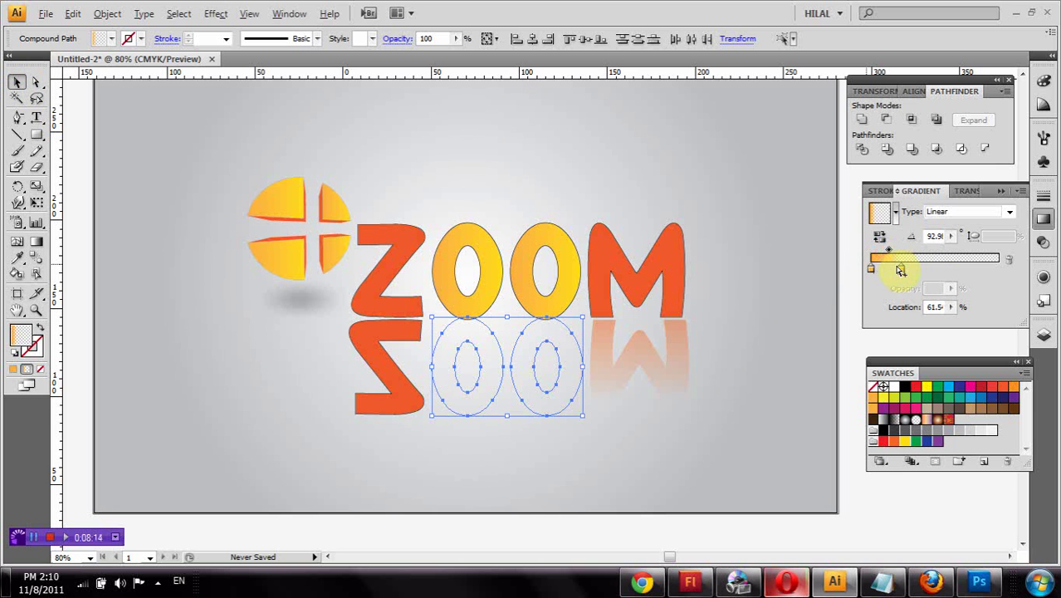
{"action": "left_click_drag", "start_coordinate": [955, 268], "coordinate": [1022, 276]}
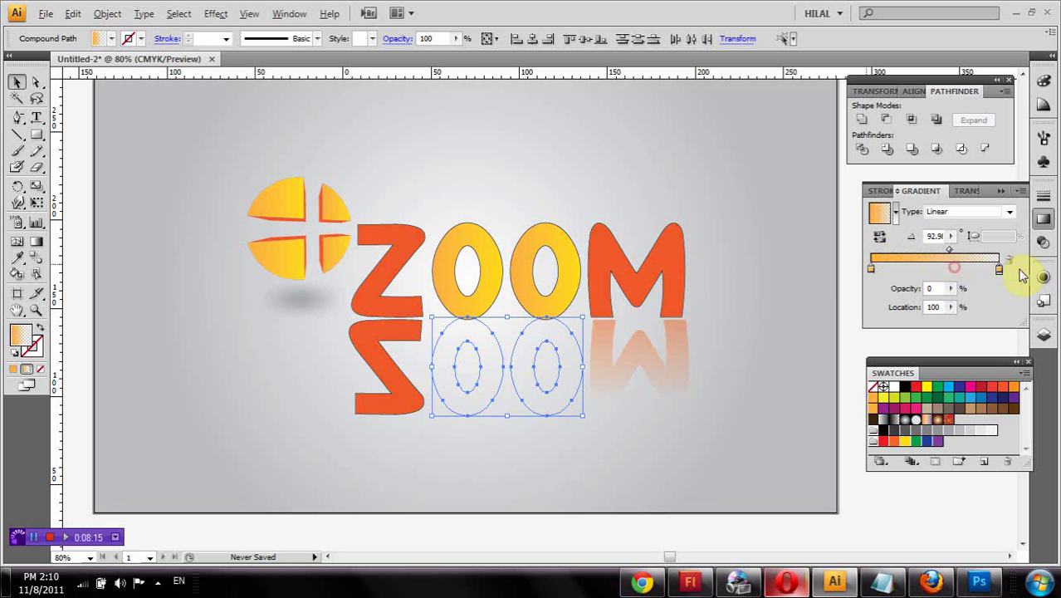
{"action": "left_click_drag", "start_coordinate": [950, 249], "coordinate": [926, 250]}
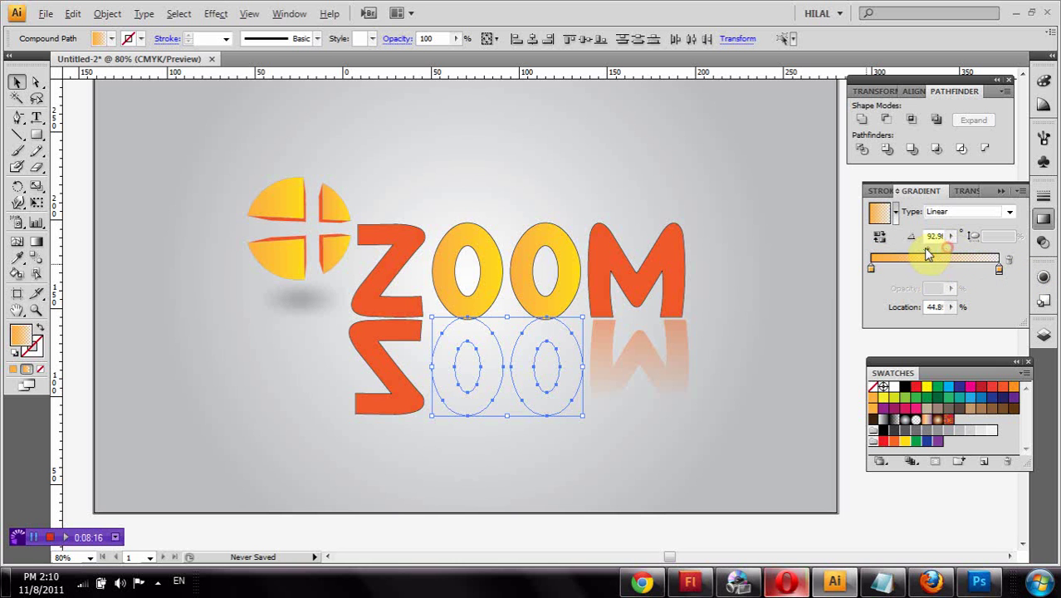
- Redraw the OO fade with the Gradient tool until it runs straight vertically
{"action": "left_click", "coordinate": [36, 241]}
{"action": "left_click_drag", "start_coordinate": [467, 335], "coordinate": [593, 453]}
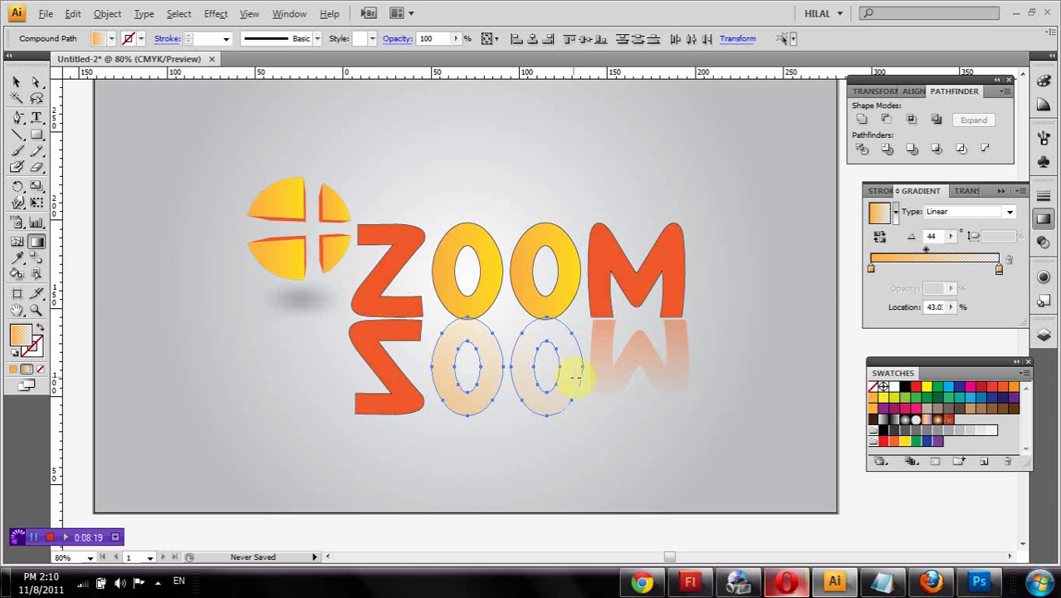
{"action": "left_click_drag", "start_coordinate": [581, 292], "coordinate": [430, 363]}
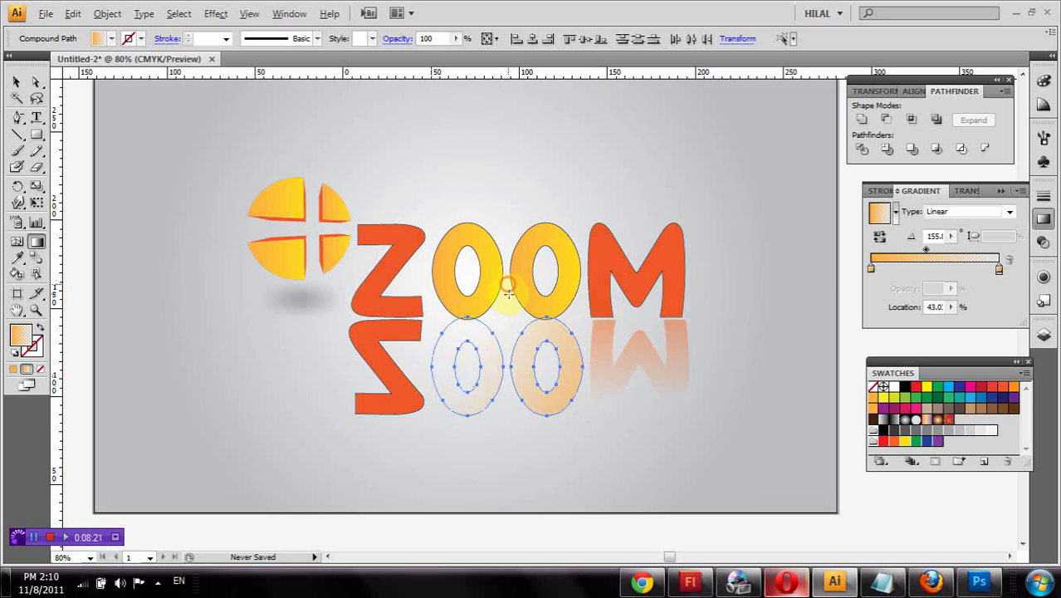
{"action": "left_click_drag", "start_coordinate": [508, 286], "coordinate": [505, 351]}
{"action": "left_click_drag", "start_coordinate": [592, 235], "coordinate": [396, 358]}
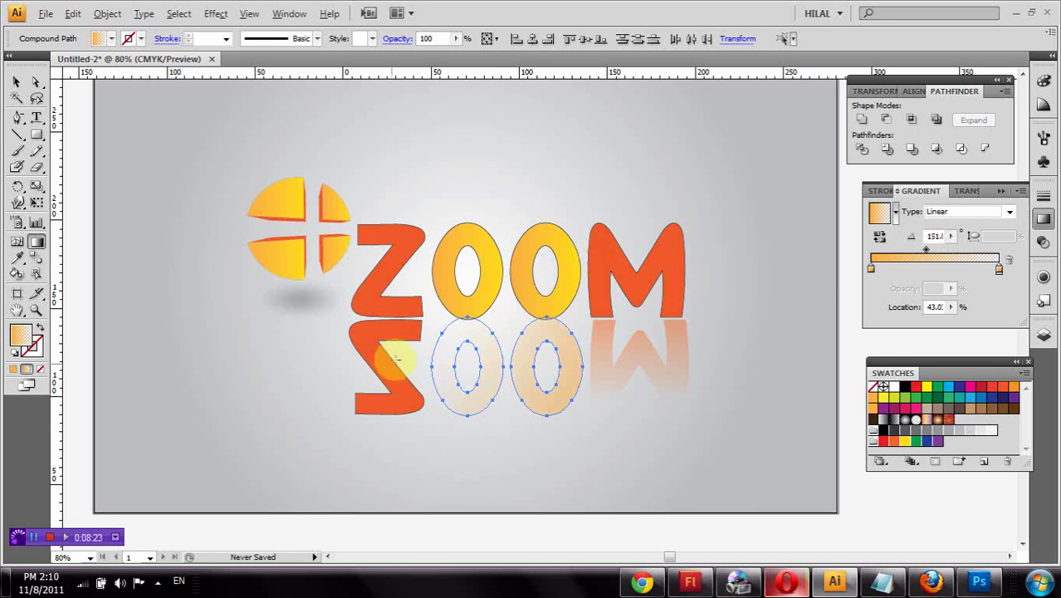
{"action": "left_click_drag", "start_coordinate": [414, 237], "coordinate": [580, 427]}
{"action": "left_click_drag", "start_coordinate": [569, 382], "coordinate": [417, 395]}
{"action": "left_click_drag", "start_coordinate": [547, 454], "coordinate": [502, 209]}
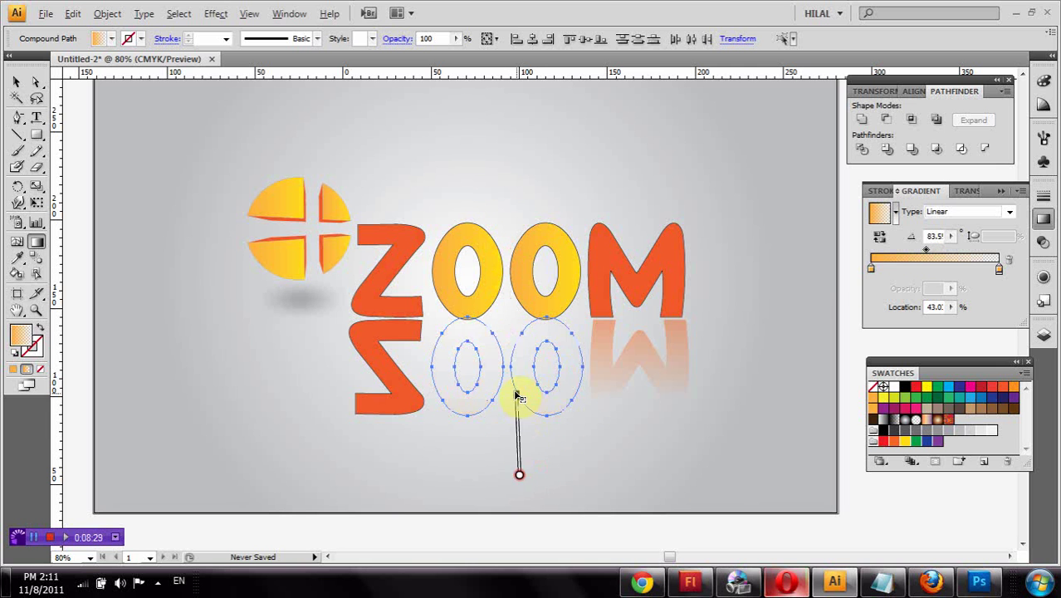
{"action": "left_click_drag", "start_coordinate": [518, 473], "coordinate": [517, 390]}
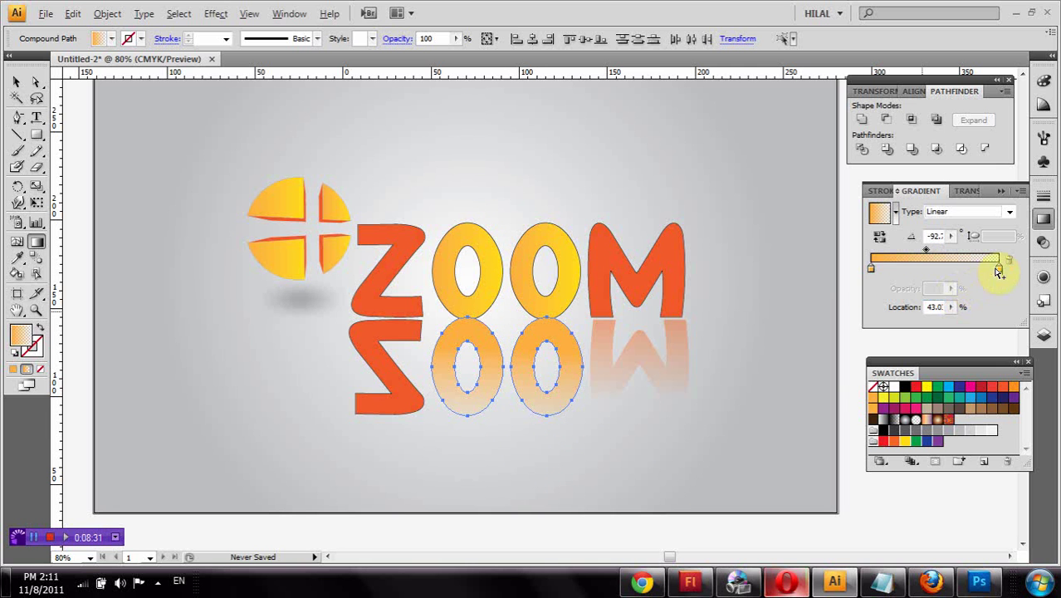
- Fine-tune the transparent end stop and midpoint positions of the OO fade
{"action": "left_click_drag", "start_coordinate": [998, 270], "coordinate": [977, 270]}
{"action": "left_click_drag", "start_coordinate": [914, 258], "coordinate": [878, 257]}
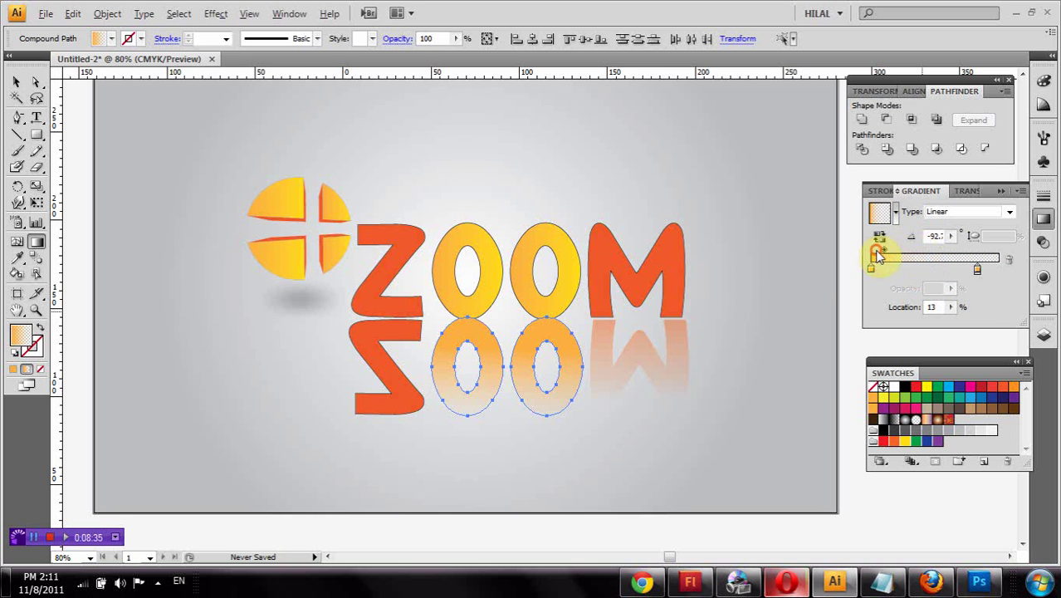
{"action": "mouse_move", "coordinate": [974, 277]}
{"action": "left_mouse_down"}
{"action": "mouse_move", "coordinate": [942, 278]}
{"action": "mouse_move", "coordinate": [1020, 264]}
{"action": "left_mouse_up"}
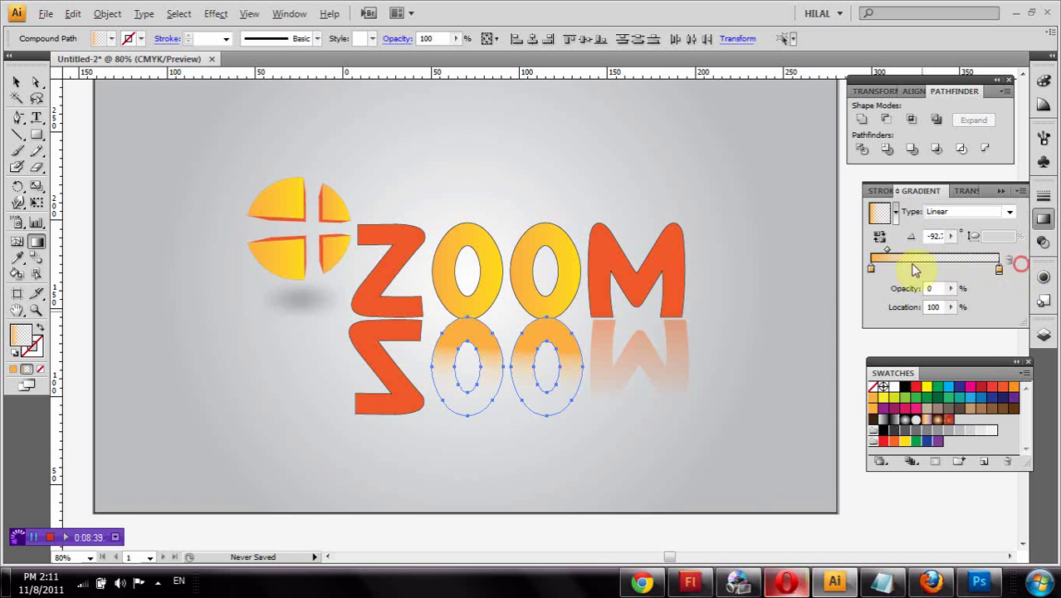
{"action": "left_click_drag", "start_coordinate": [886, 252], "coordinate": [909, 250]}
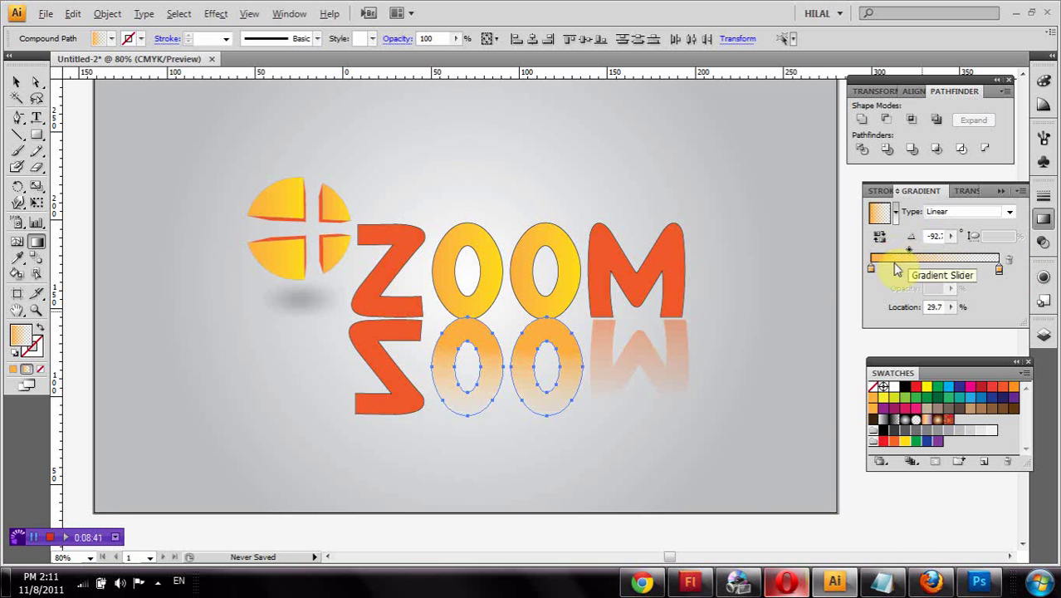
{"action": "left_click", "coordinate": [872, 269]}
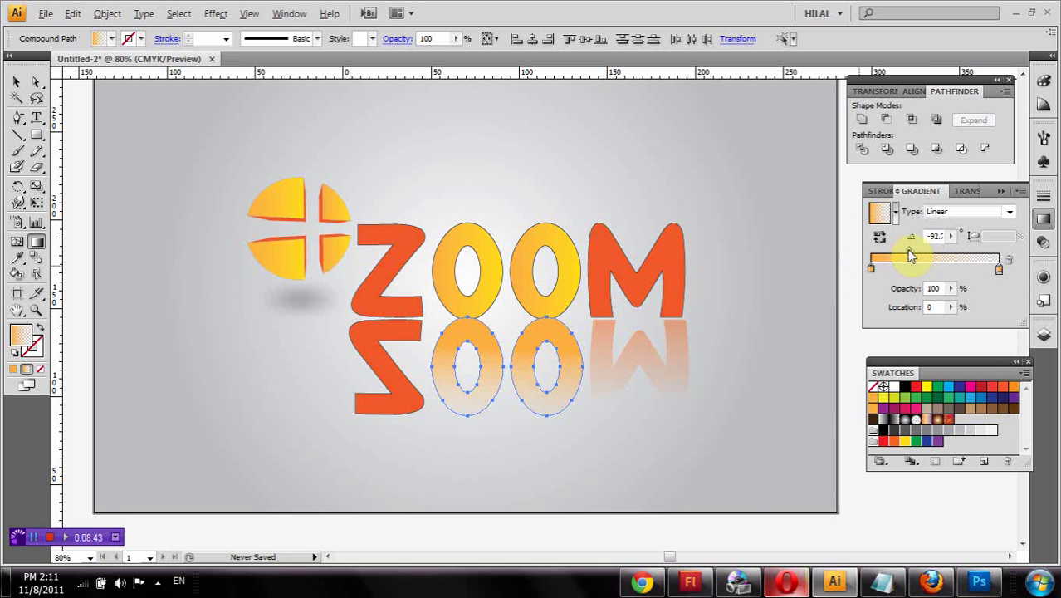
{"action": "left_click_drag", "start_coordinate": [910, 256], "coordinate": [892, 251]}
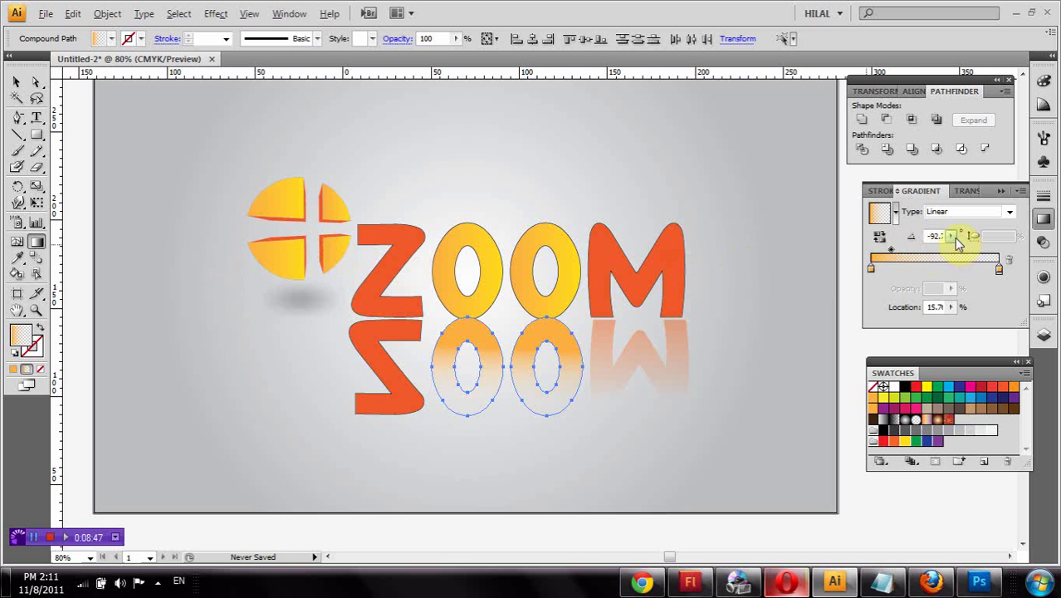
{"action": "left_click", "coordinate": [872, 270]}
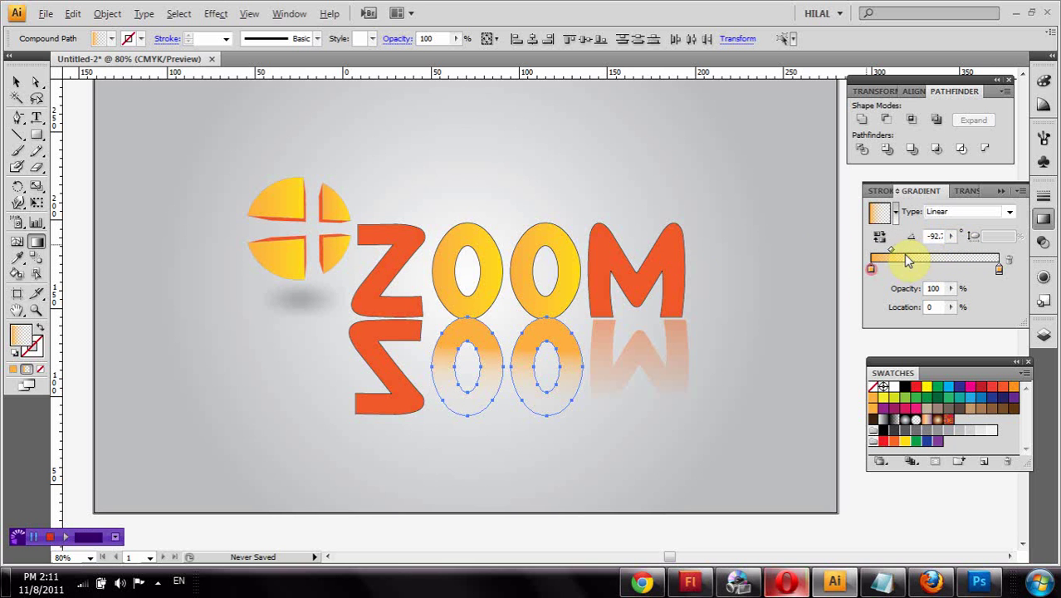
- Set the fade angle to -92.7° and the starting stop's opacity to 38%
{"action": "left_click", "coordinate": [951, 236]}
{"action": "left_click_drag", "start_coordinate": [887, 255], "coordinate": [883, 258]}
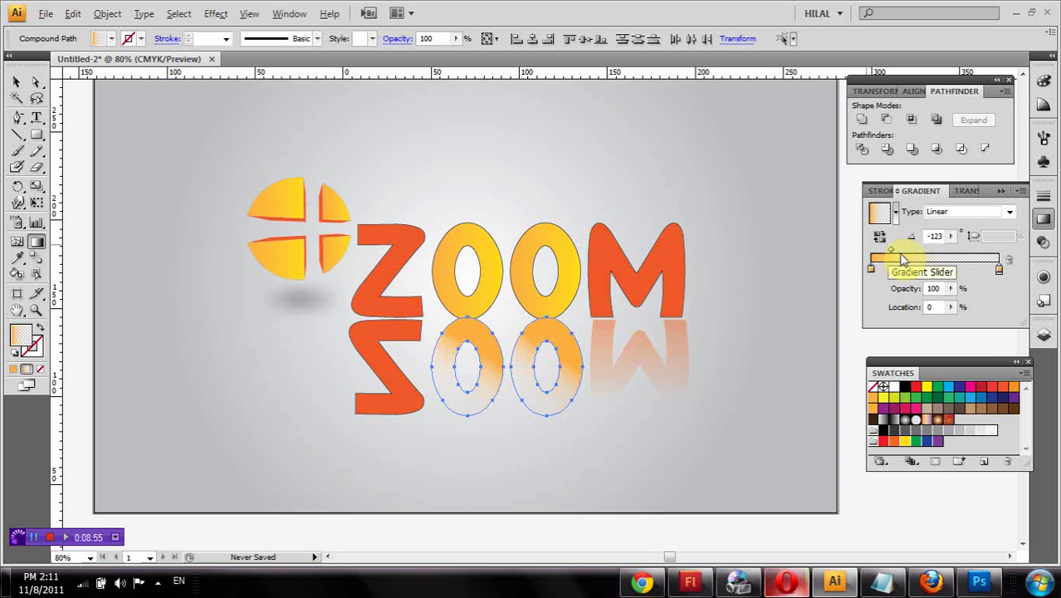
{"action": "left_click", "coordinate": [951, 289]}
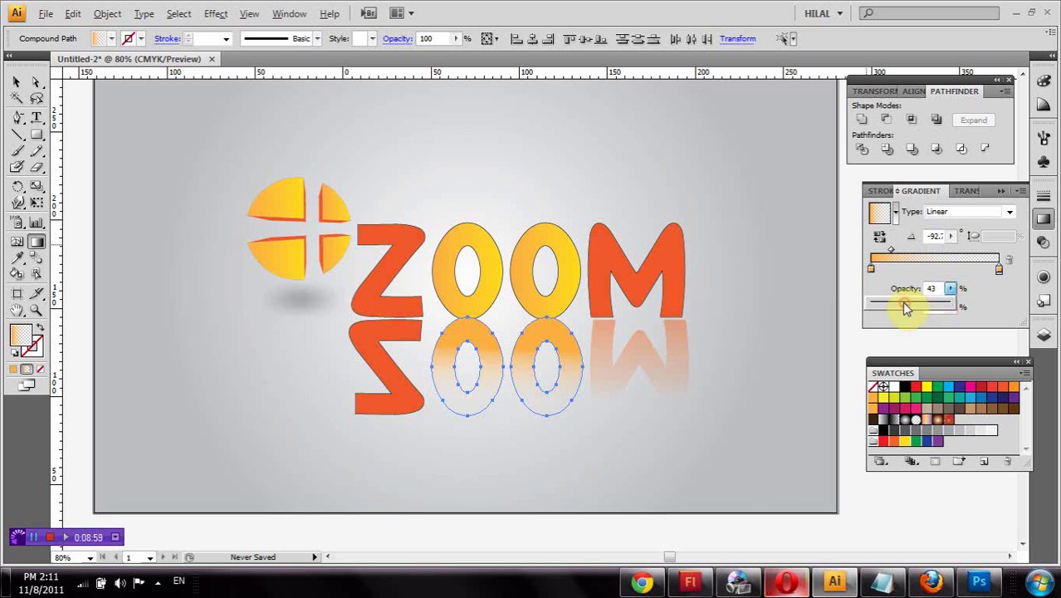
{"action": "left_click_drag", "start_coordinate": [906, 308], "coordinate": [902, 305]}
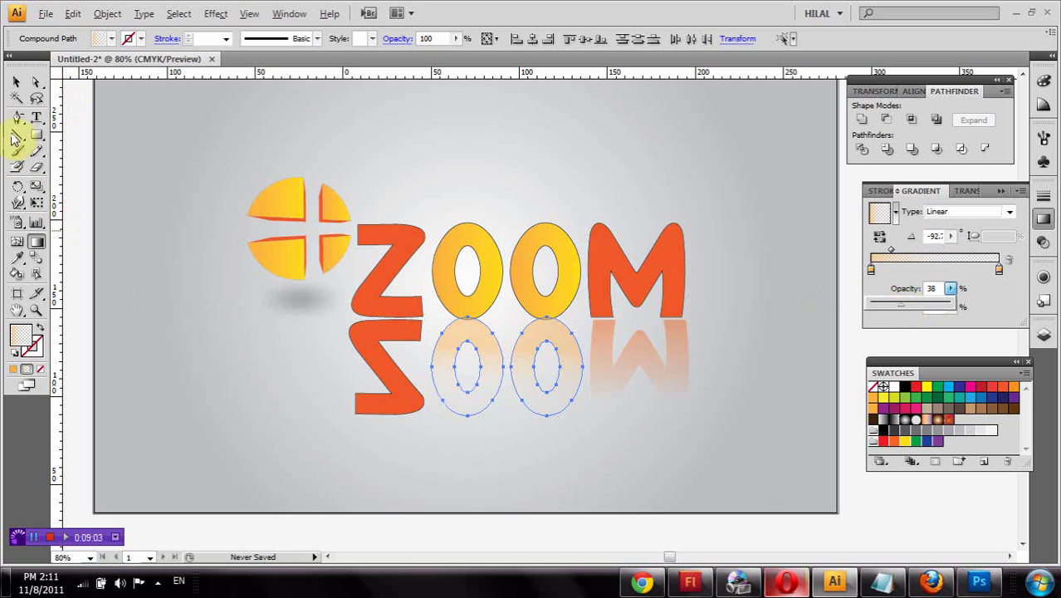
- Select the reflected Z and copy the M reflection's fade onto it with the Eyedropper
{"action": "left_click", "coordinate": [18, 97]}
{"action": "left_click", "coordinate": [63, 98]}
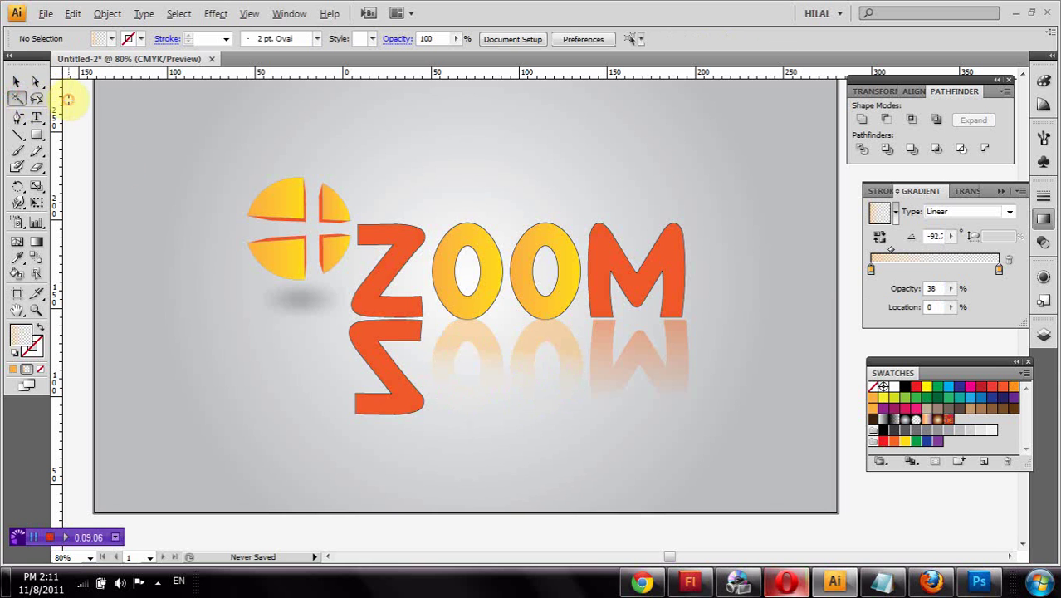
{"action": "left_click", "coordinate": [14, 80]}
{"action": "left_click", "coordinate": [383, 359]}
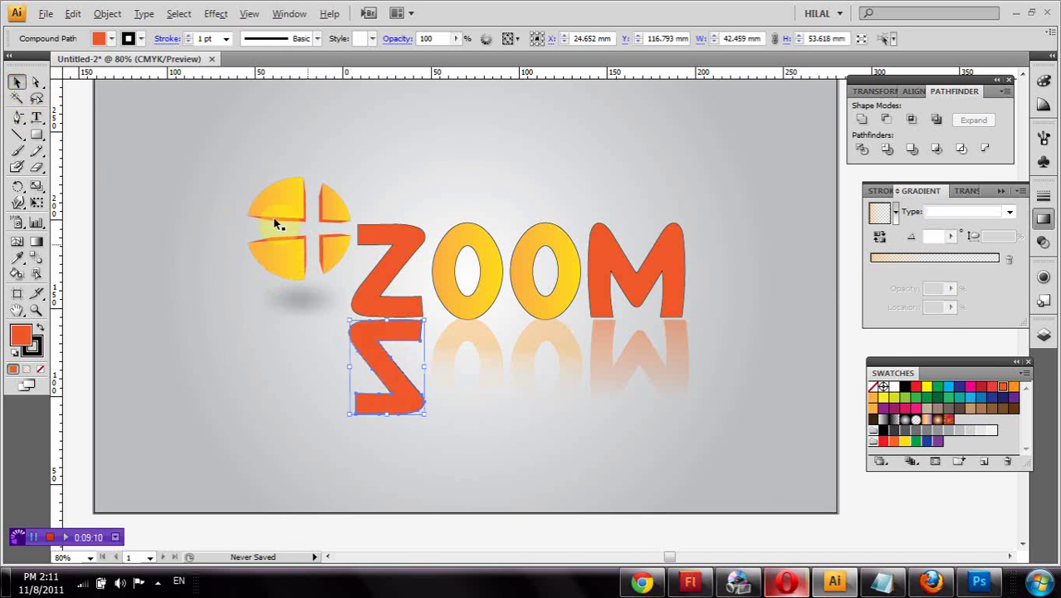
{"action": "left_click", "coordinate": [17, 257]}
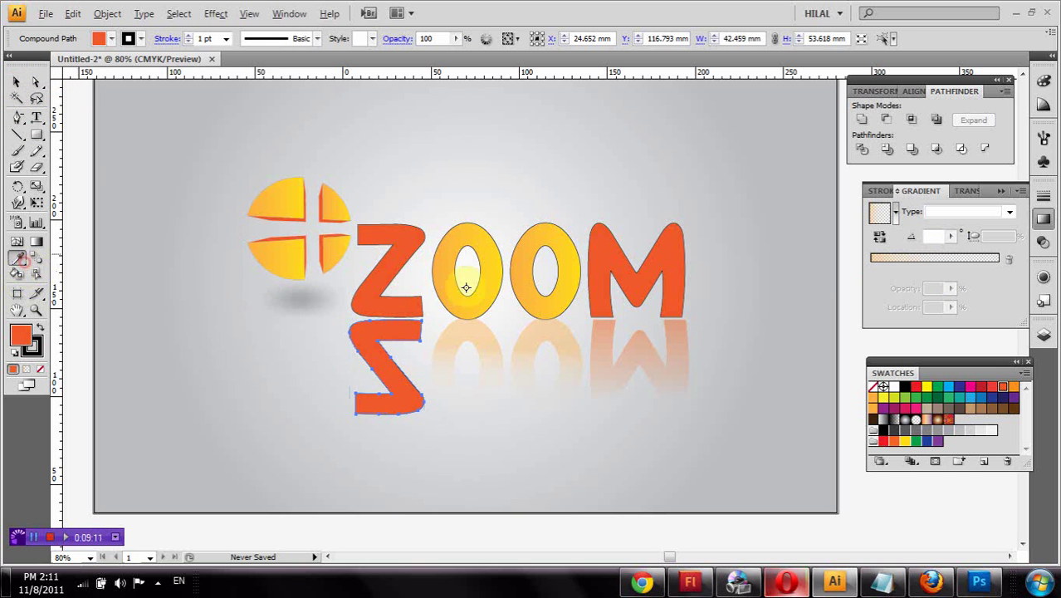
{"action": "left_click", "coordinate": [610, 335]}
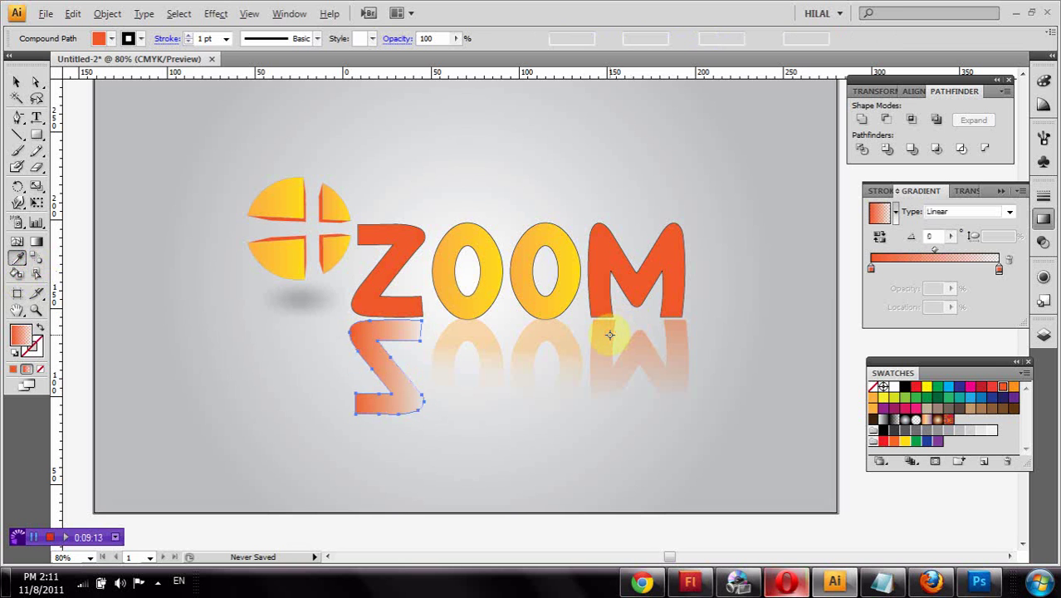
- Set the Z's gradient angle to -84° and its midpoint location to 24.2%
{"action": "left_click", "coordinate": [953, 239]}
{"action": "left_click", "coordinate": [904, 254]}
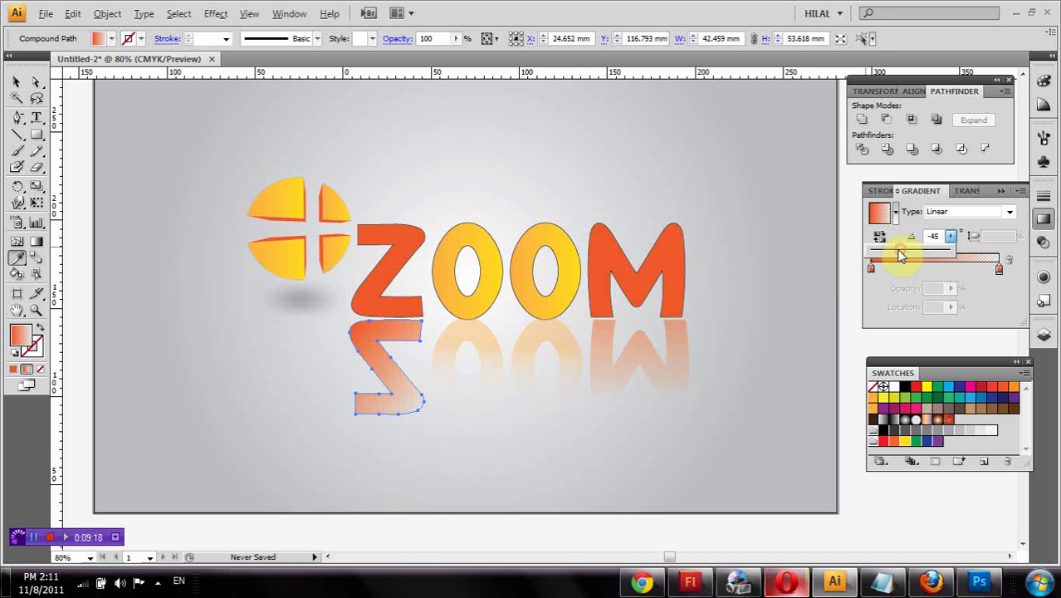
{"action": "left_click", "coordinate": [893, 254]}
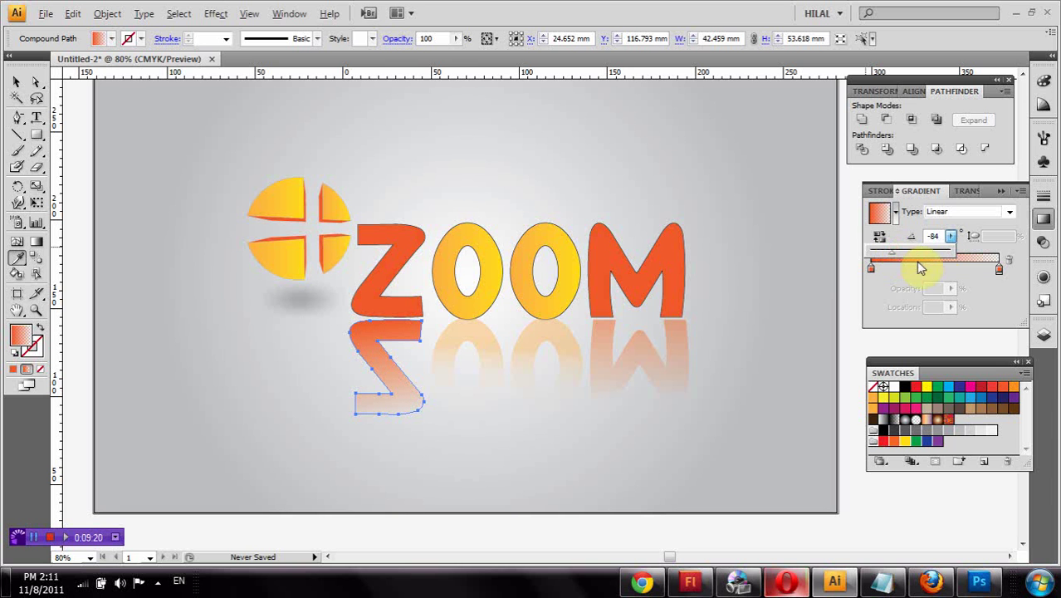
{"action": "left_click", "coordinate": [999, 271]}
{"action": "left_click_drag", "start_coordinate": [933, 253], "coordinate": [901, 253]}
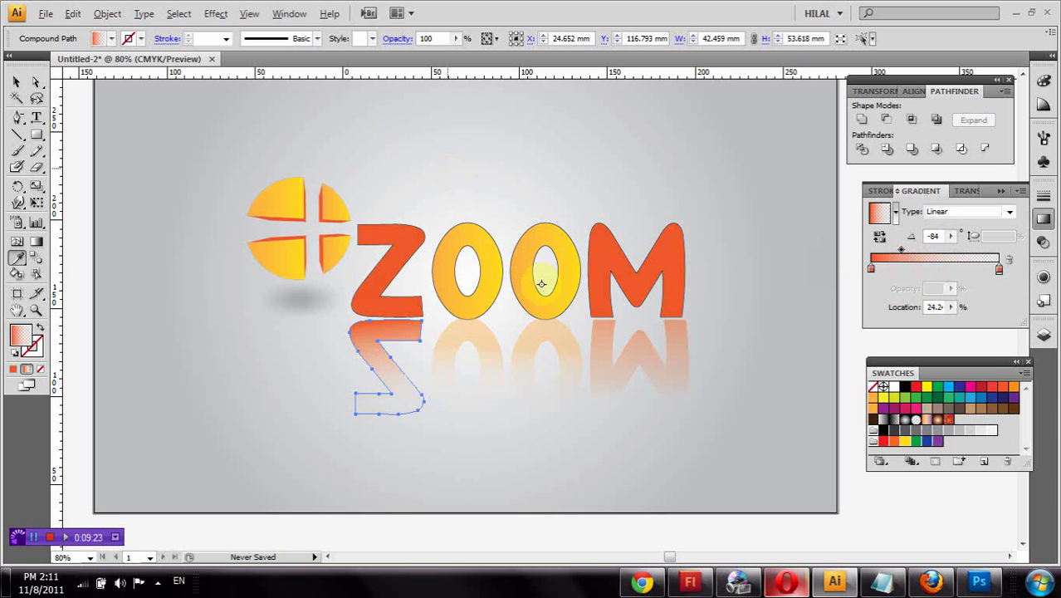
{"action": "left_click", "coordinate": [14, 84]}
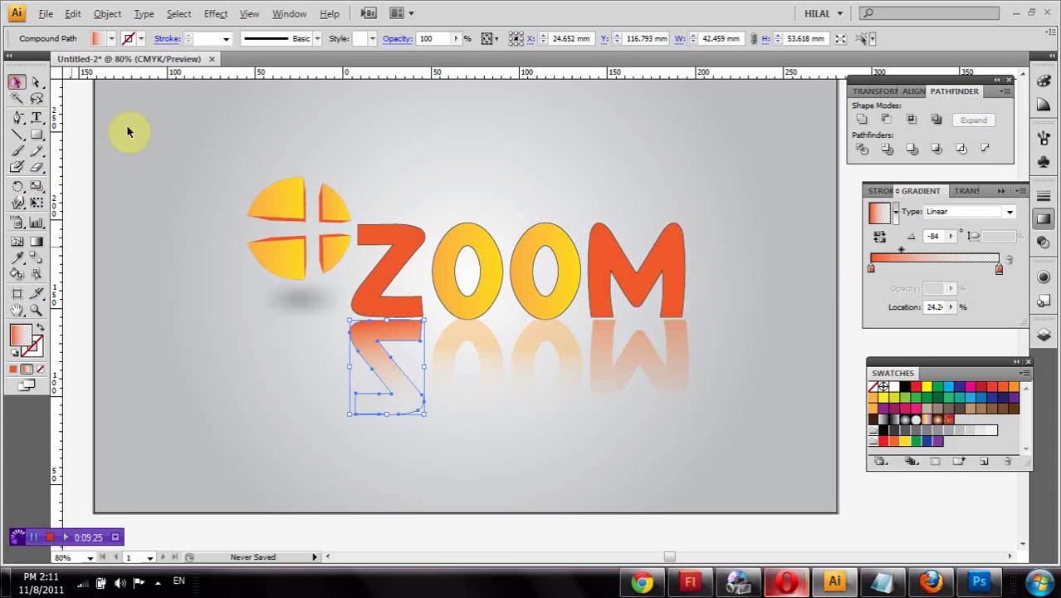
- Lower the reflected Z's opacity and group all the reflected ZOOM letters
{"action": "left_click_drag", "start_coordinate": [454, 40], "coordinate": [420, 59]}
{"action": "left_click", "coordinate": [446, 143]}
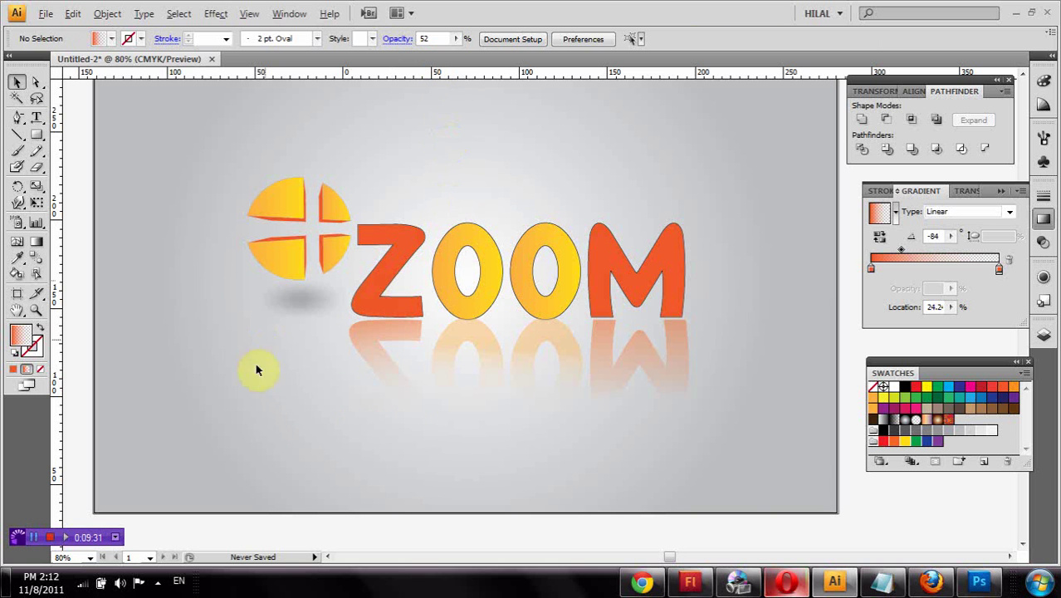
{"action": "left_click_drag", "start_coordinate": [289, 371], "coordinate": [742, 409]}
{"action": "right_click", "coordinate": [677, 374]}
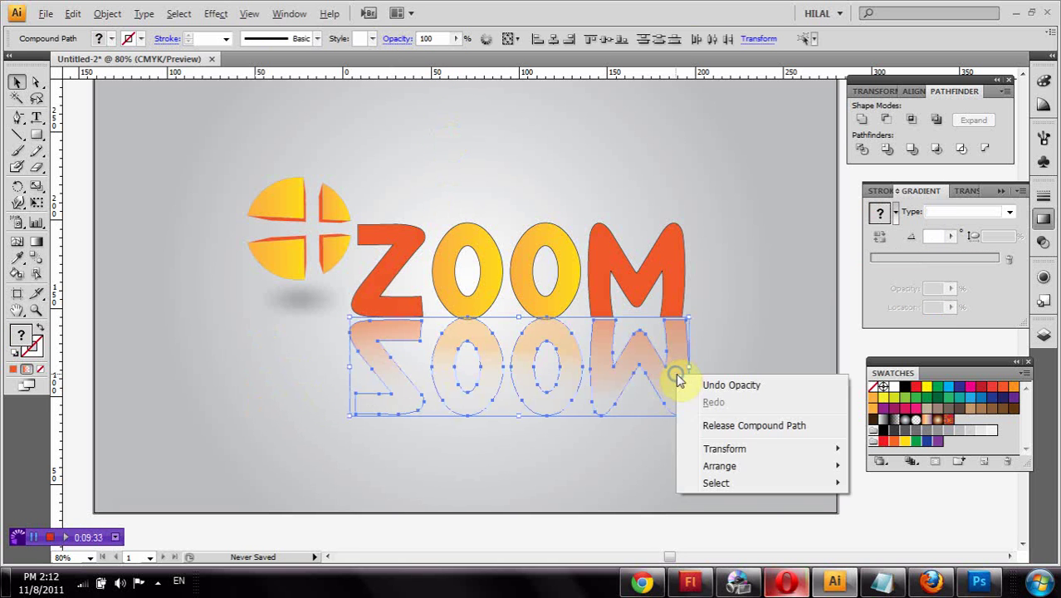
{"action": "left_click", "coordinate": [106, 13]}
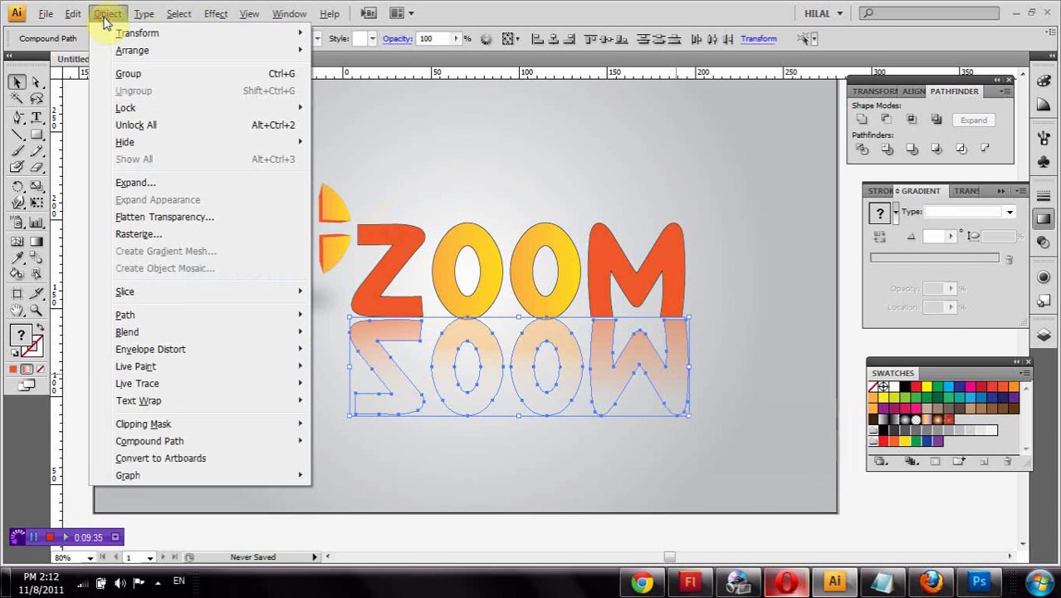
{"action": "left_click", "coordinate": [135, 74]}
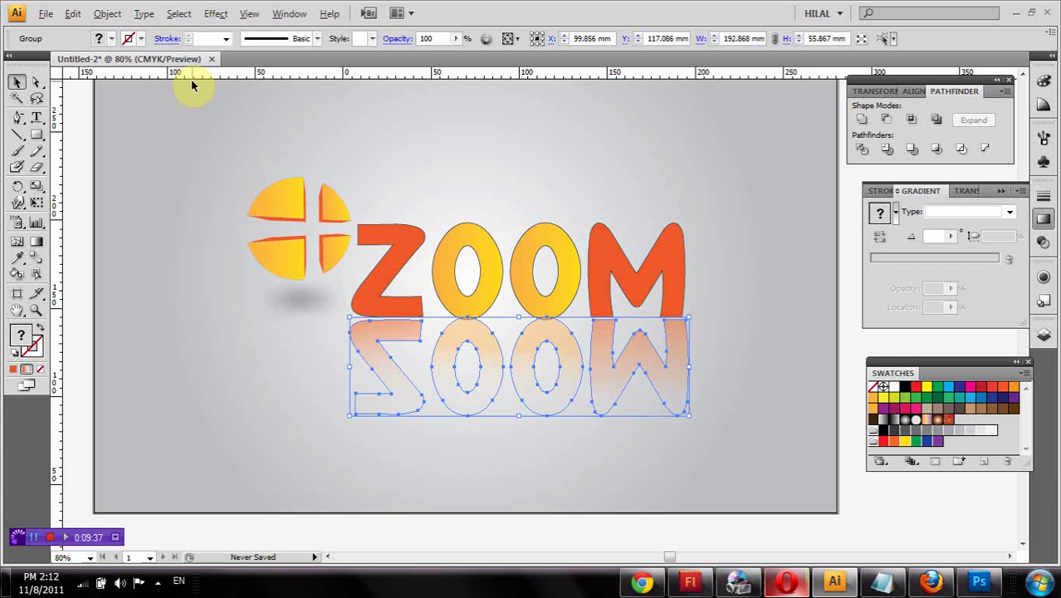
{"action": "key", "text": "Left"}
{"action": "key", "text": "Left"}
{"action": "key", "text": "Left"}
{"action": "key", "text": "Left"}
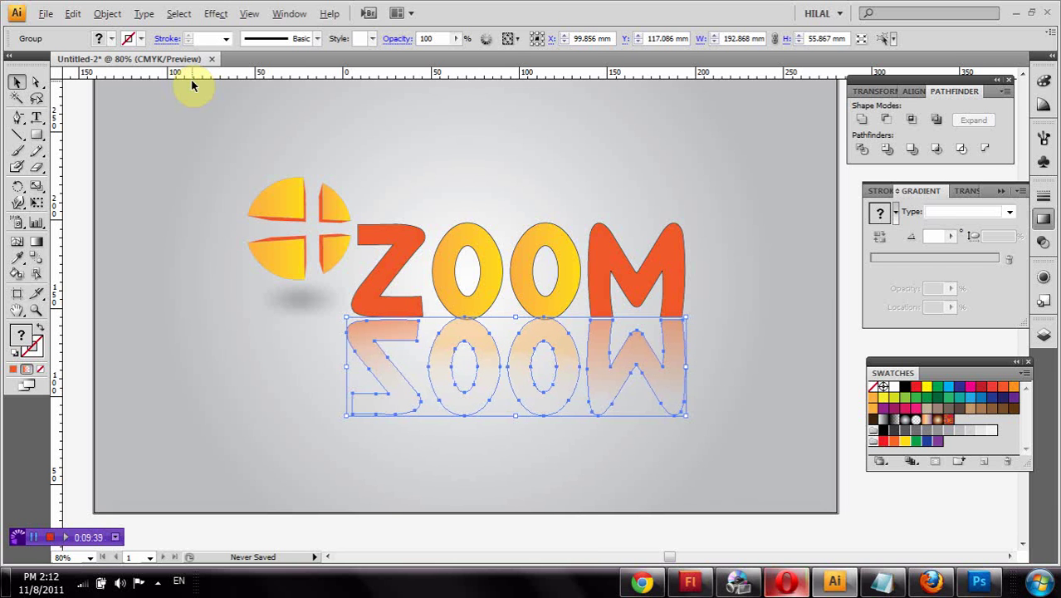
{"action": "key", "text": "Right"}
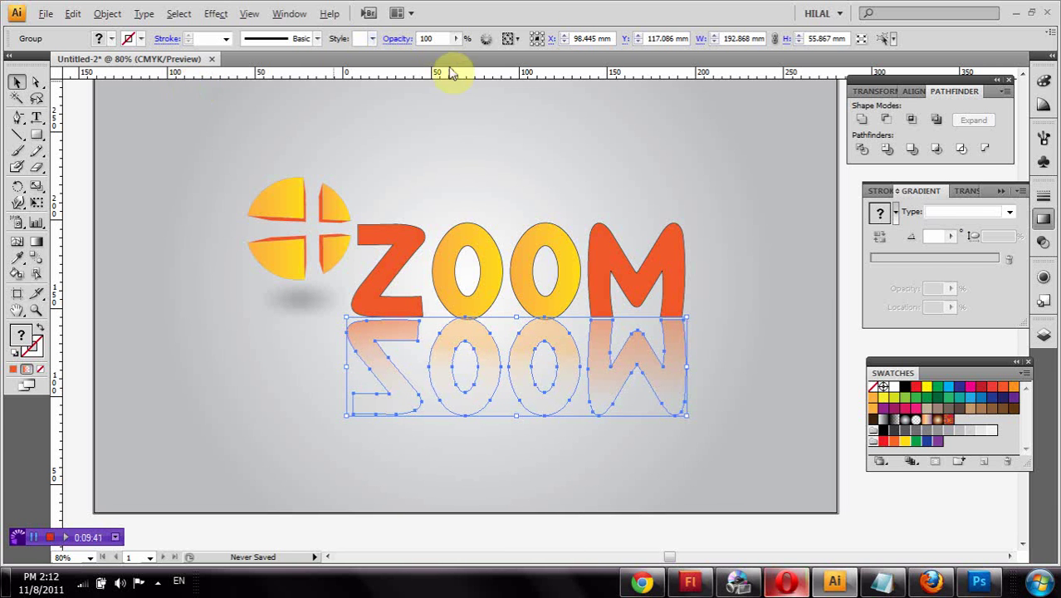
{"action": "left_click", "coordinate": [478, 122]}
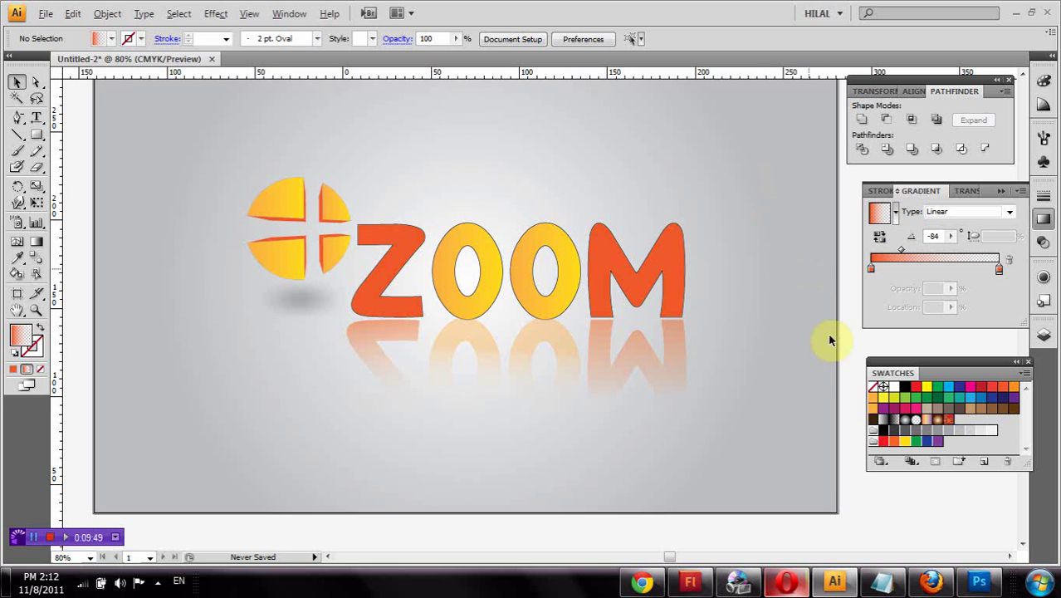
- Lower the whole reflection group's opacity to 32%
{"action": "left_click_drag", "start_coordinate": [822, 361], "coordinate": [372, 386]}
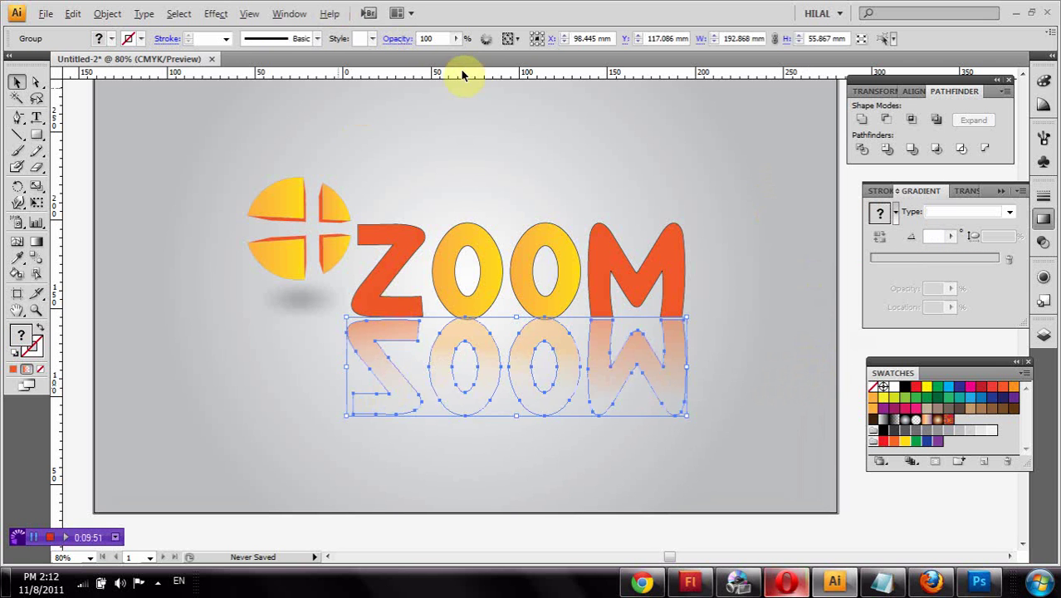
{"action": "left_click", "coordinate": [455, 38]}
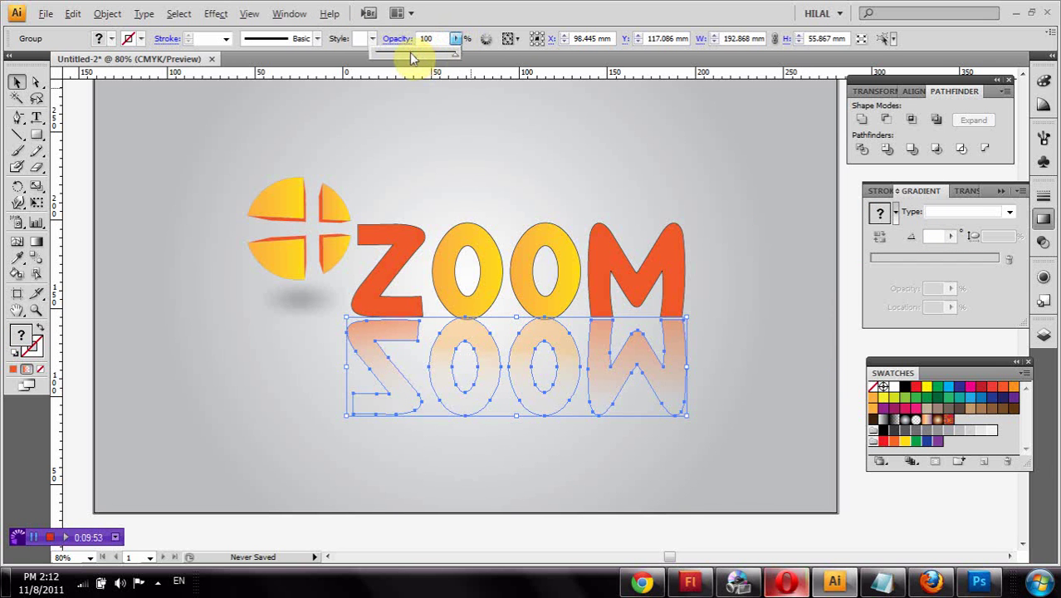
{"action": "left_click_drag", "start_coordinate": [413, 56], "coordinate": [404, 55]}
{"action": "left_click", "coordinate": [433, 138]}
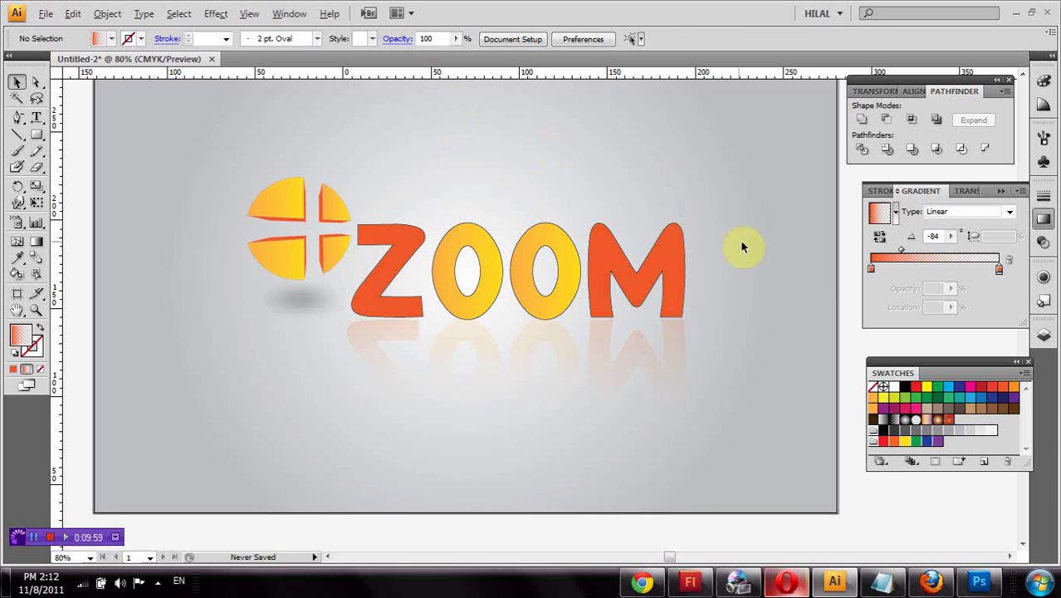
{"action": "left_click_drag", "start_coordinate": [742, 241], "coordinate": [407, 247]}
{"action": "left_click", "coordinate": [409, 244]}
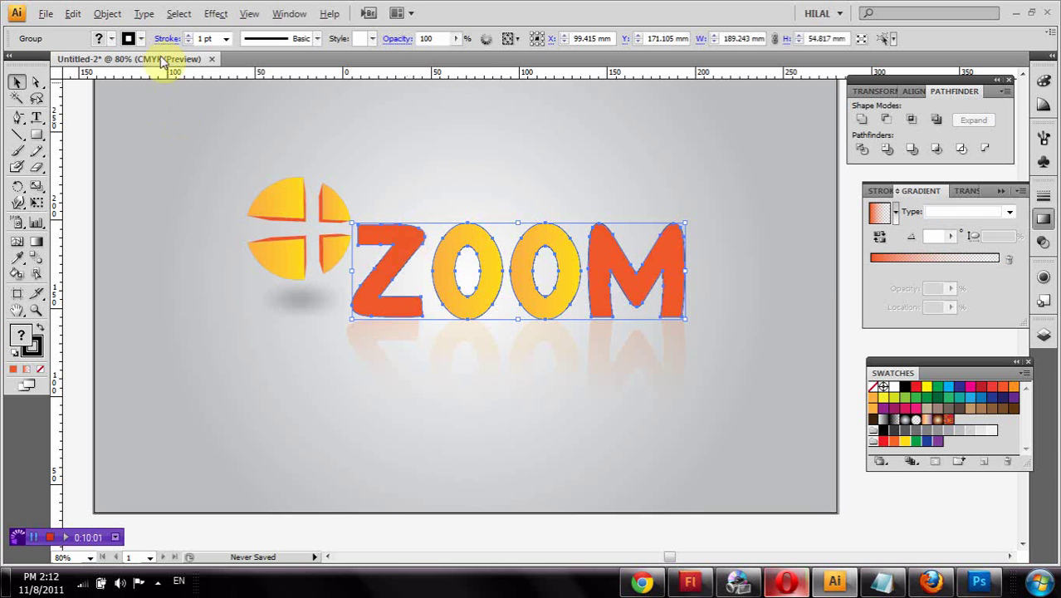
{"action": "left_click", "coordinate": [147, 44]}
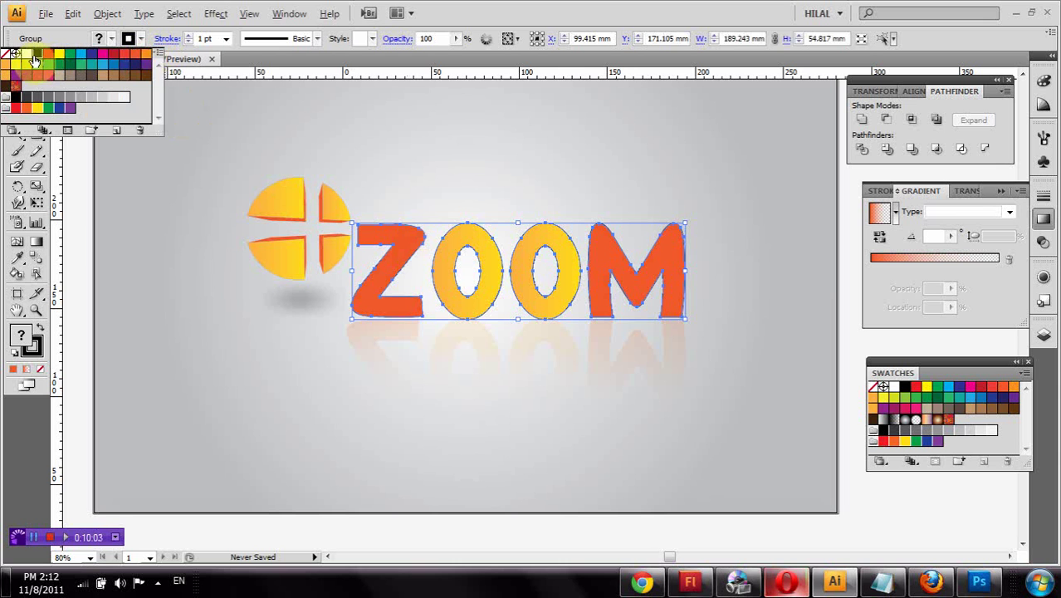
{"action": "left_click", "coordinate": [27, 54]}
{"action": "left_click", "coordinate": [184, 37]}
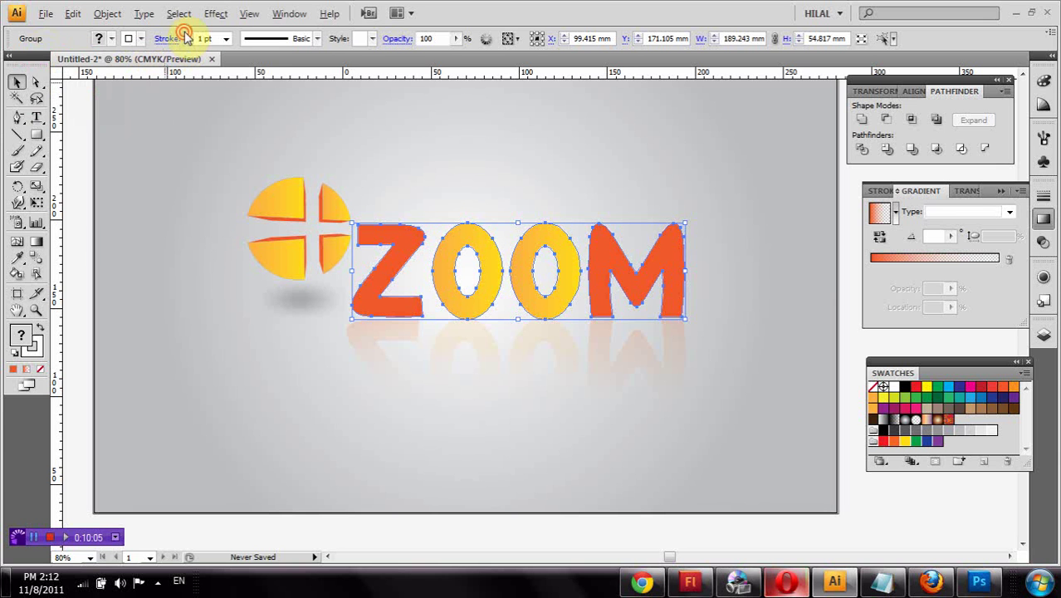
{"action": "left_click", "coordinate": [188, 35]}
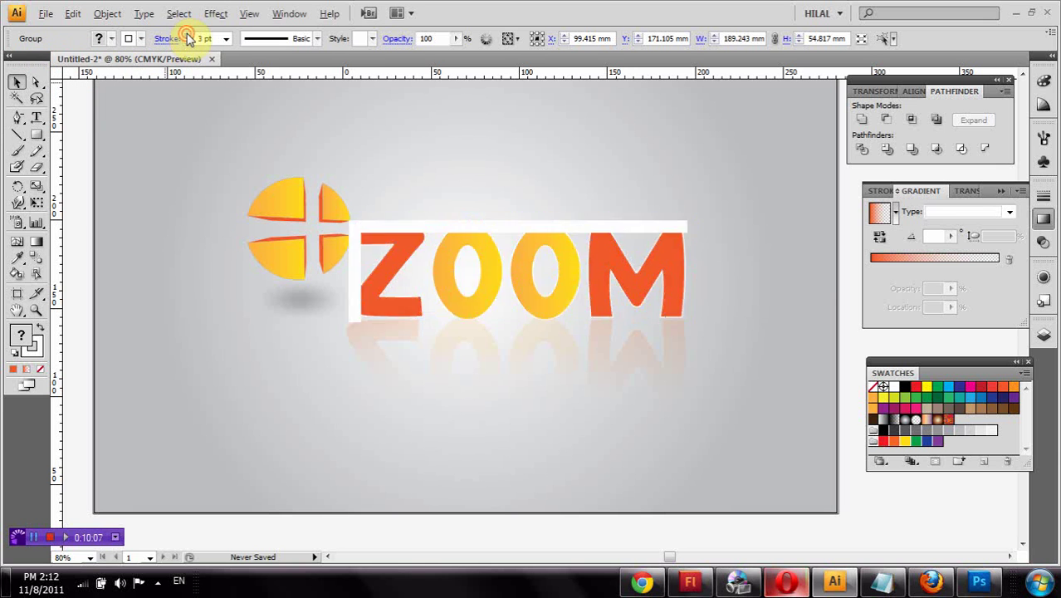
{"action": "left_click", "coordinate": [189, 36]}
{"action": "left_click", "coordinate": [188, 35]}
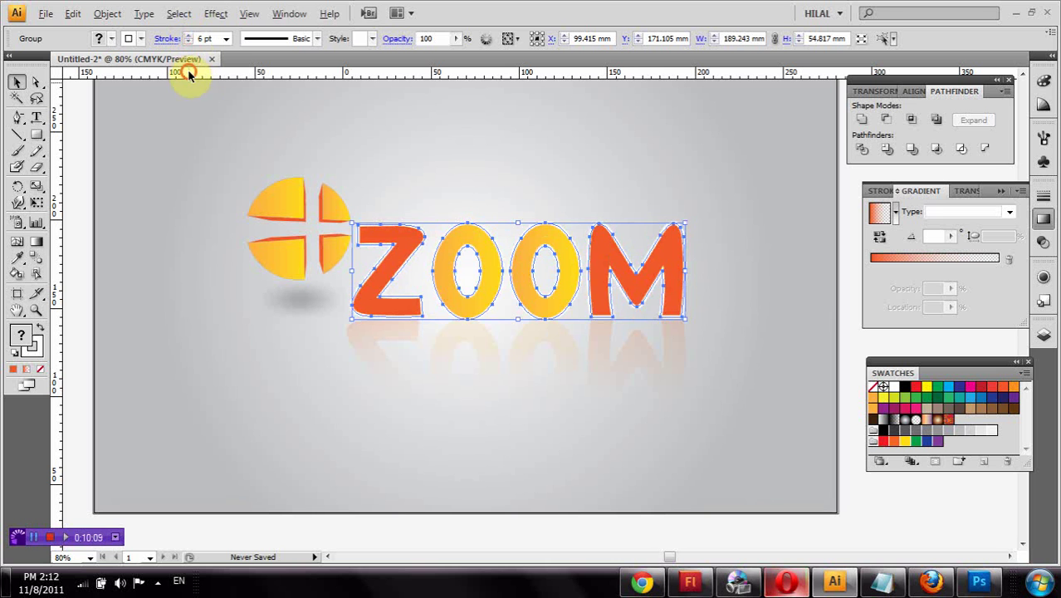
{"action": "left_click", "coordinate": [193, 123]}
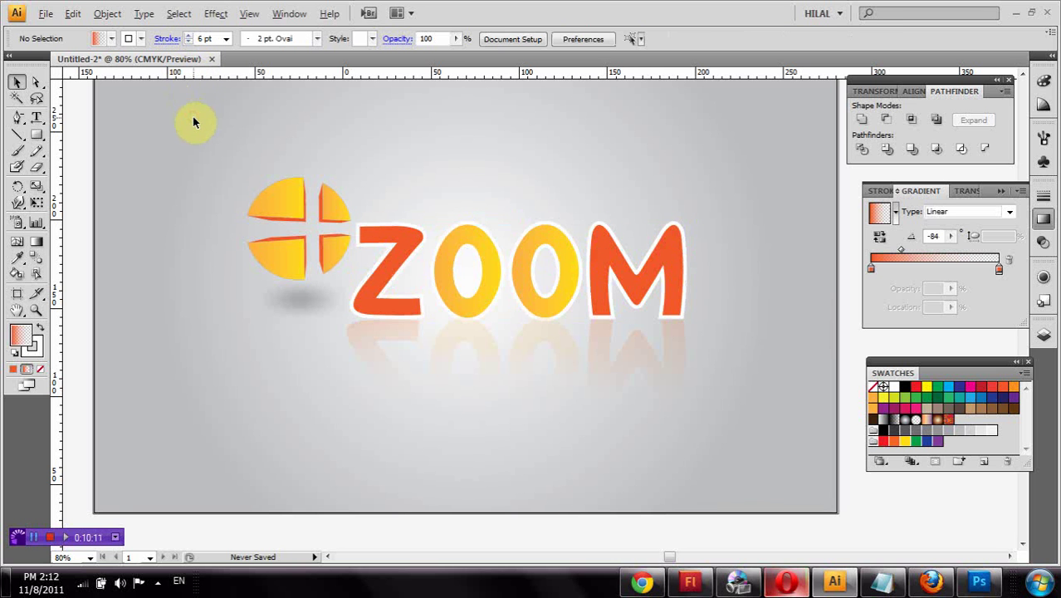
{"action": "left_click_drag", "start_coordinate": [753, 267], "coordinate": [384, 255]}
{"action": "left_click", "coordinate": [226, 38]}
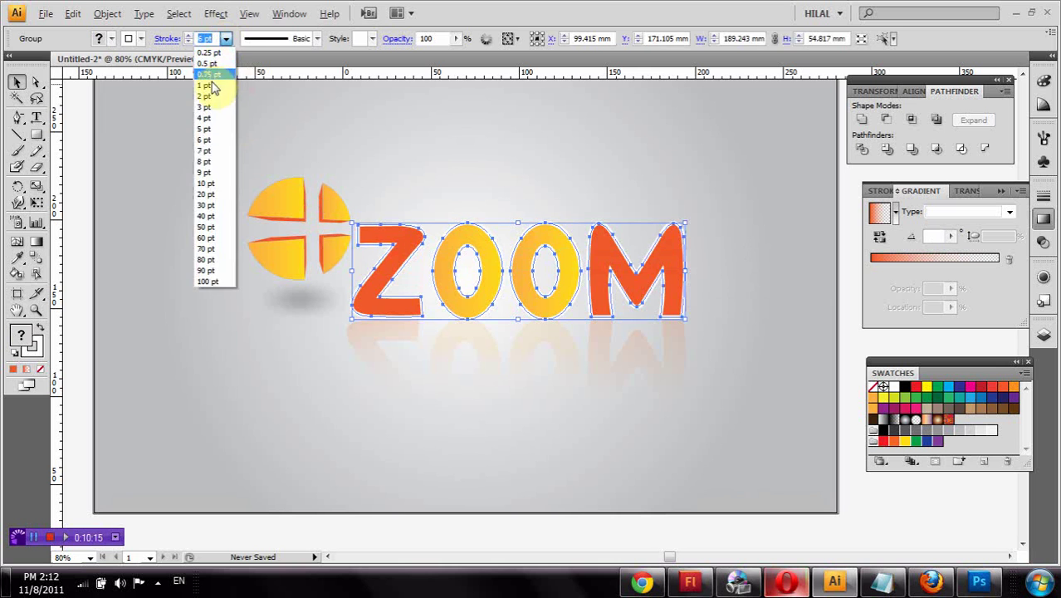
{"action": "left_click", "coordinate": [212, 83]}
{"action": "left_click", "coordinate": [142, 38]}
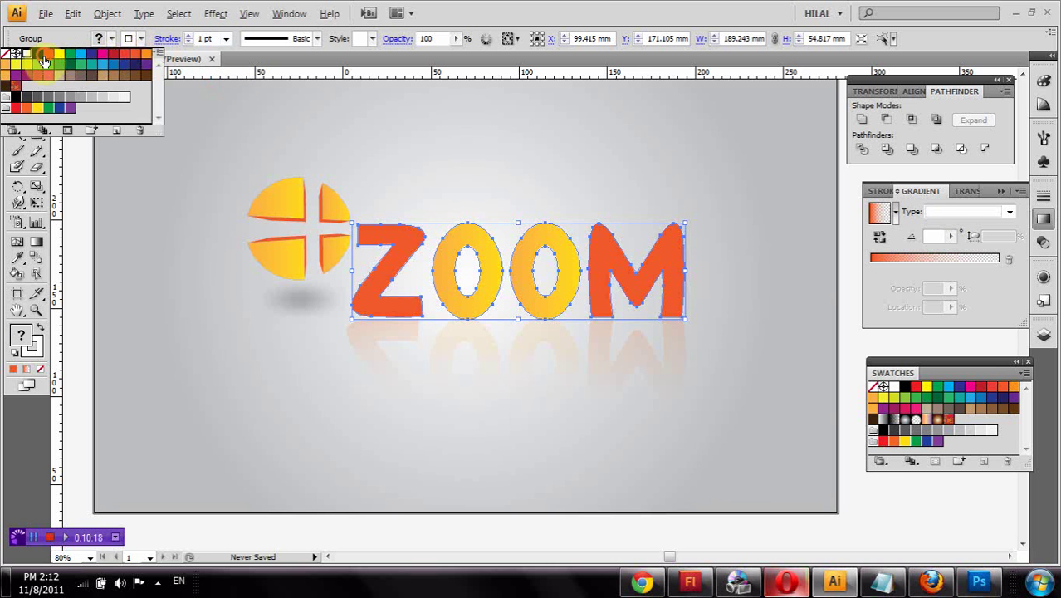
{"action": "left_click", "coordinate": [142, 201]}
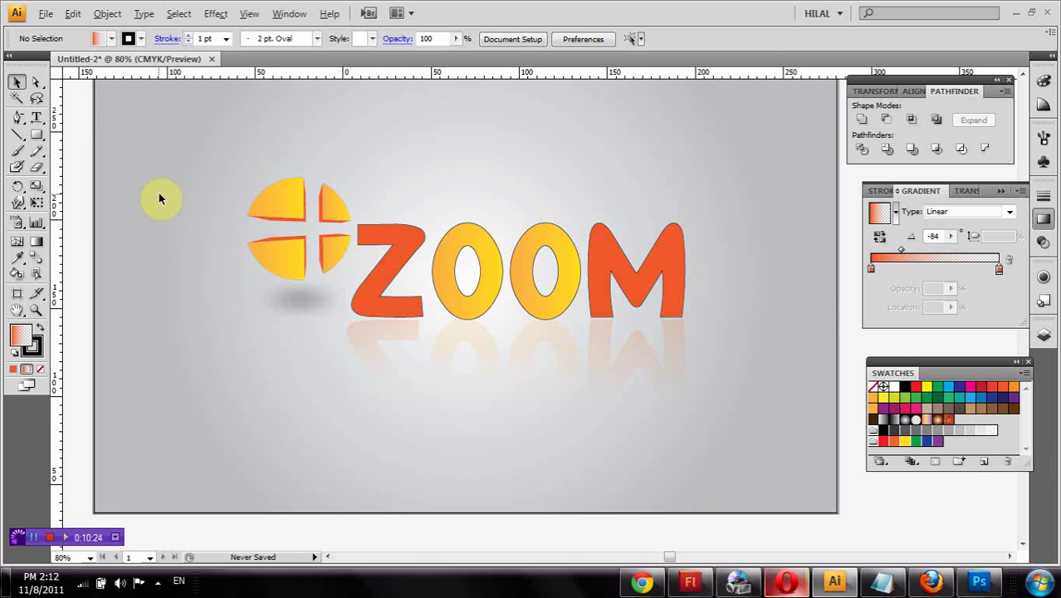
- Group the selected logo parts and undo an accidental move of the group
{"action": "scroll", "coordinate": [159, 193], "scroll_direction": "up", "scroll_amount": 1}
{"action": "left_click_drag", "start_coordinate": [170, 166], "coordinate": [696, 397]}
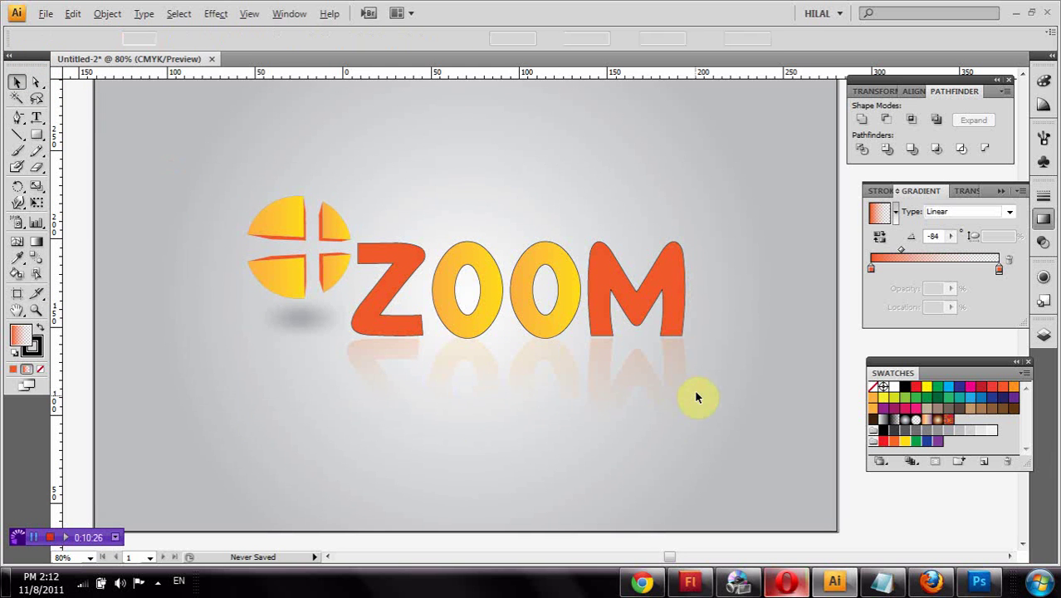
{"action": "right_click", "coordinate": [480, 327]}
{"action": "left_click", "coordinate": [505, 374]}
{"action": "left_click", "coordinate": [708, 357]}
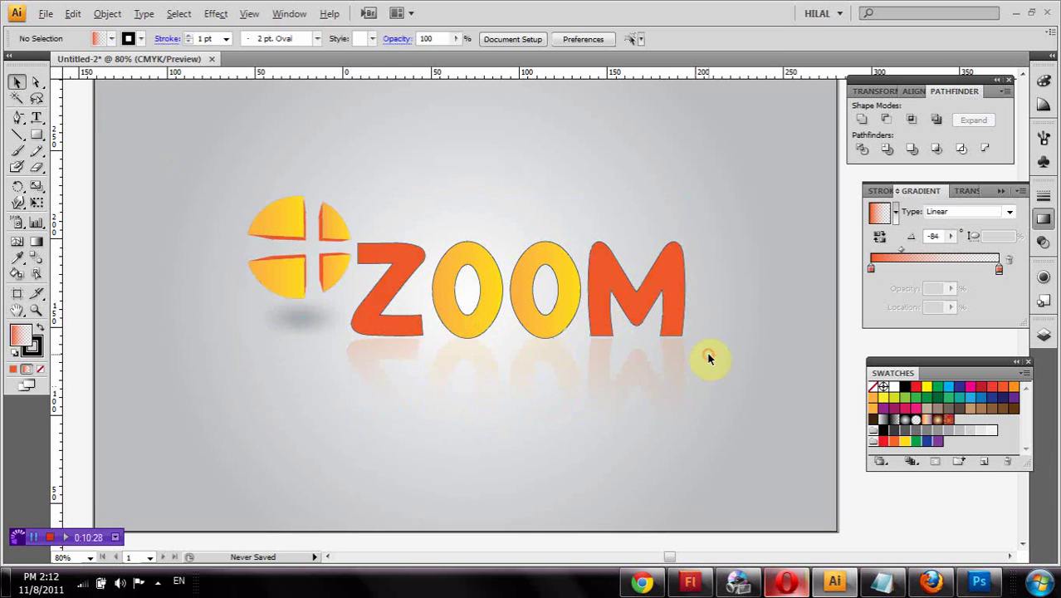
{"action": "left_click_drag", "start_coordinate": [611, 300], "coordinate": [574, 309]}
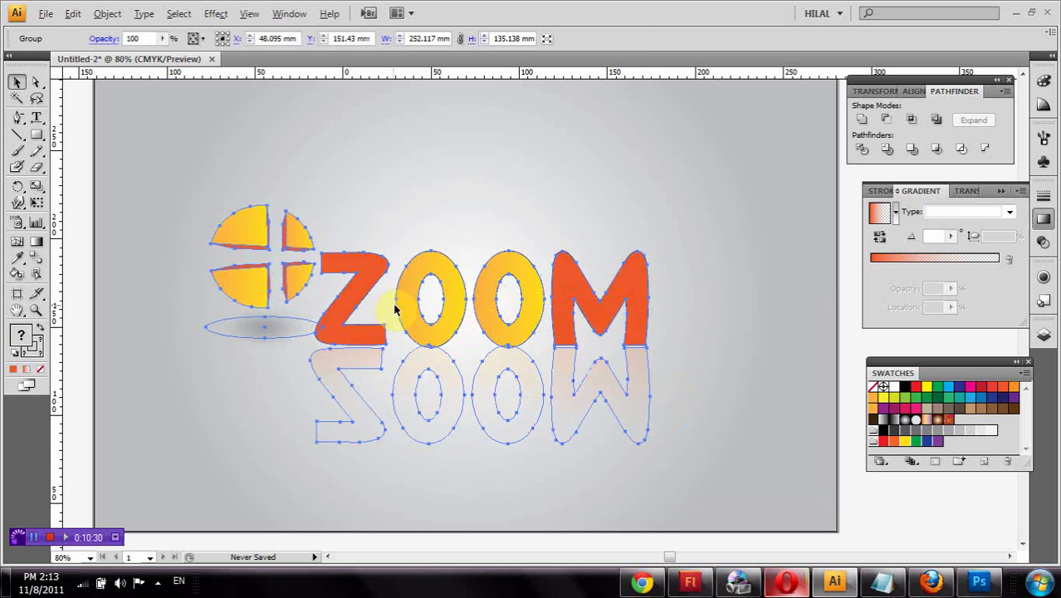
{"action": "key", "text": "ctrl+z"}
- Ungroup the logo and set the shadow ellipse's opacity to 15%
{"action": "right_click", "coordinate": [302, 326]}
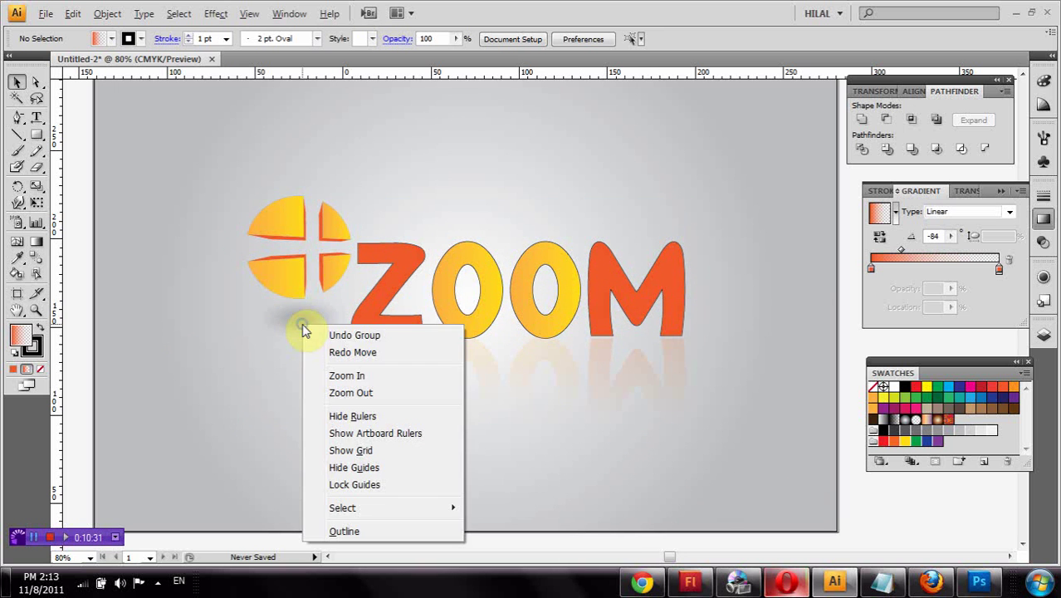
{"action": "left_click", "coordinate": [300, 265]}
{"action": "right_click", "coordinate": [290, 271]}
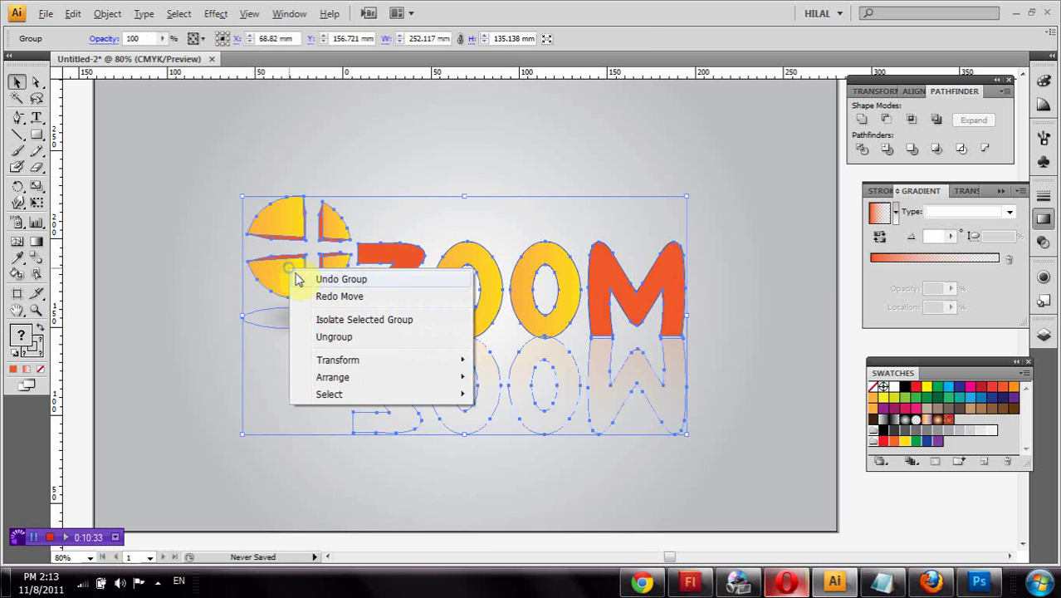
{"action": "left_click", "coordinate": [326, 338]}
{"action": "left_click", "coordinate": [303, 330]}
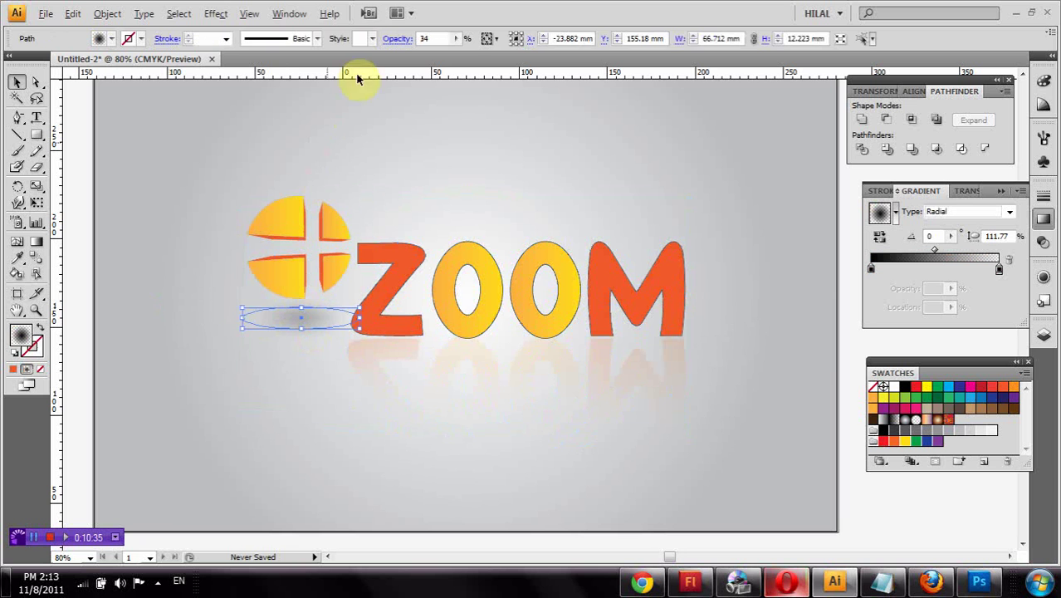
{"action": "left_click", "coordinate": [455, 38]}
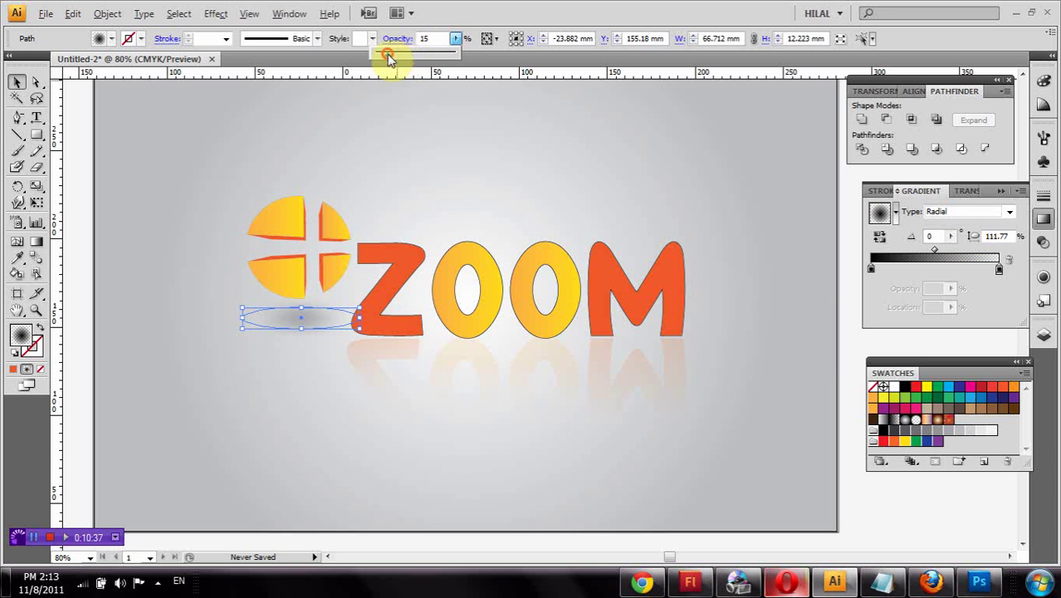
{"action": "left_click", "coordinate": [415, 125]}
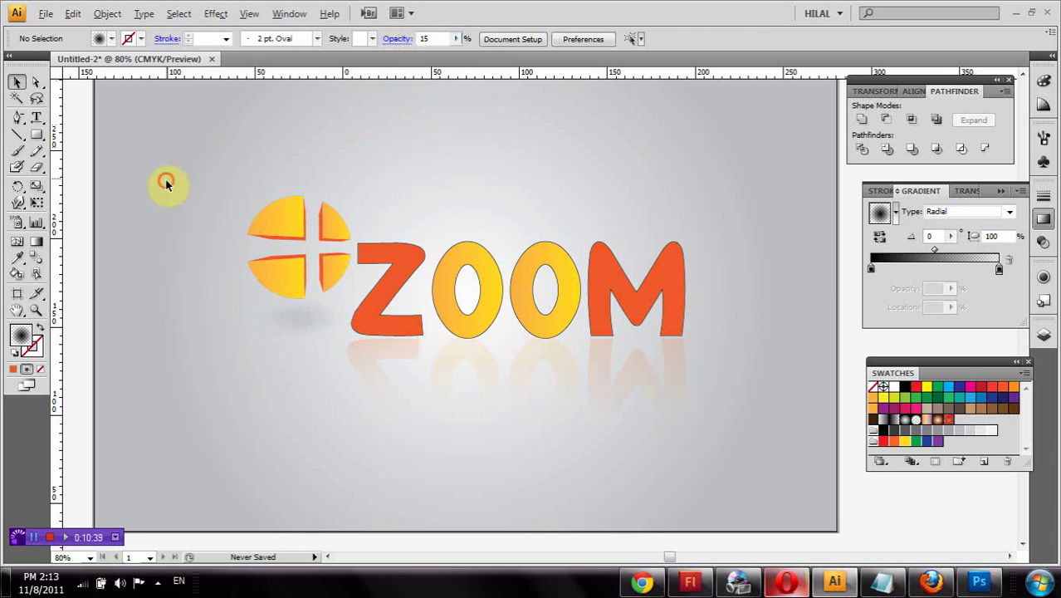
- Group all the logo artwork, including reflection and shadow, into one group
{"action": "left_click", "coordinate": [654, 343]}
{"action": "right_click", "coordinate": [654, 342]}
{"action": "left_click", "coordinate": [710, 400]}
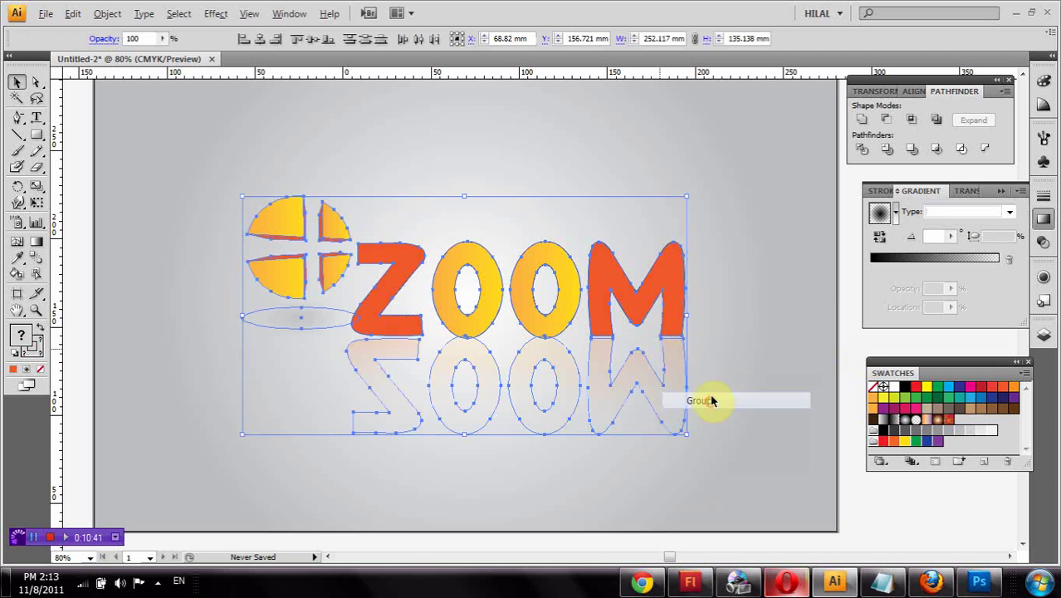
{"action": "left_click", "coordinate": [766, 238]}
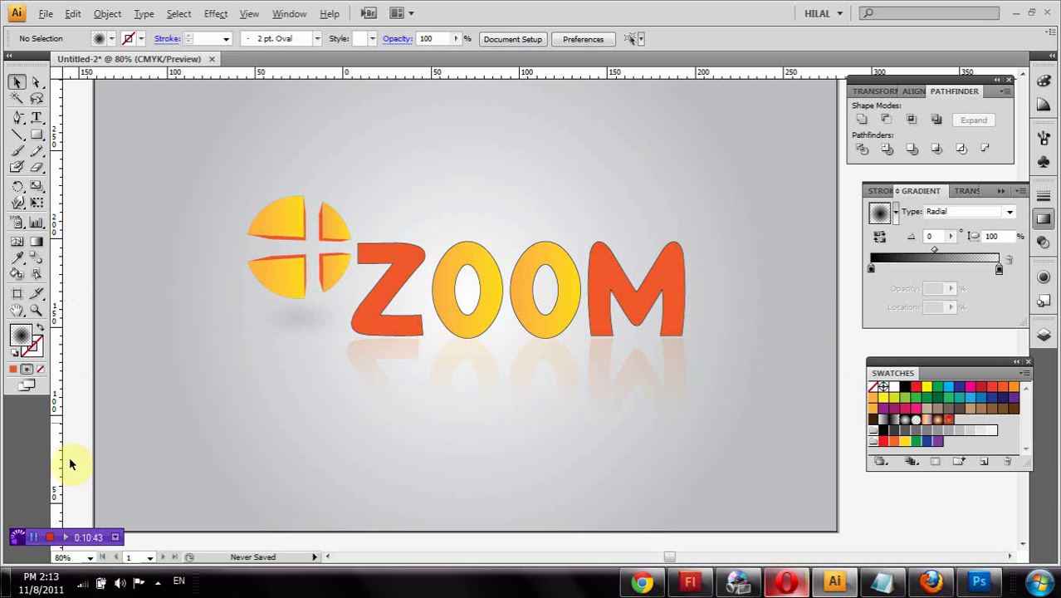